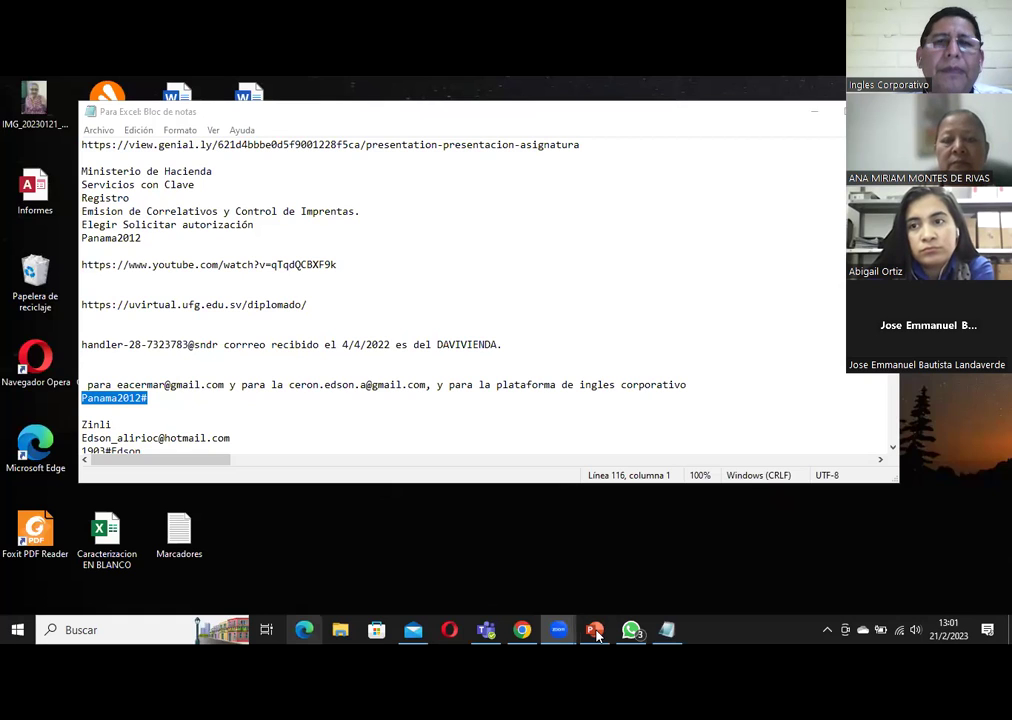
Bring the SEsion 2 deck forward, view the EXCEL BÁSICO title slide, then the Entorno de Trabajo slide
click(596, 632)
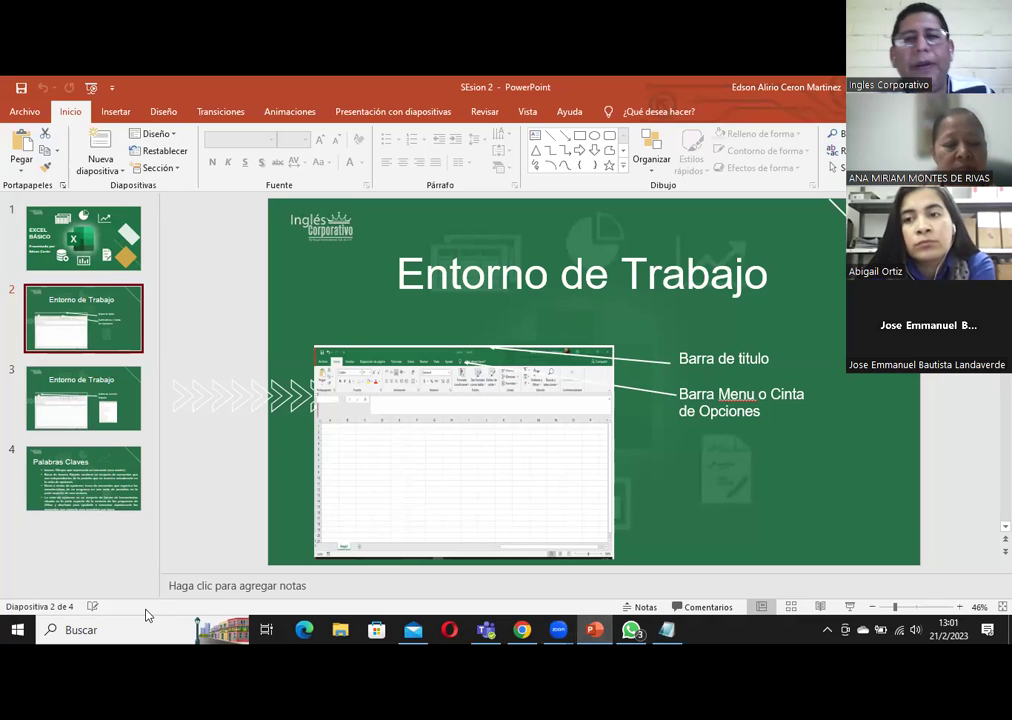
click(116, 253)
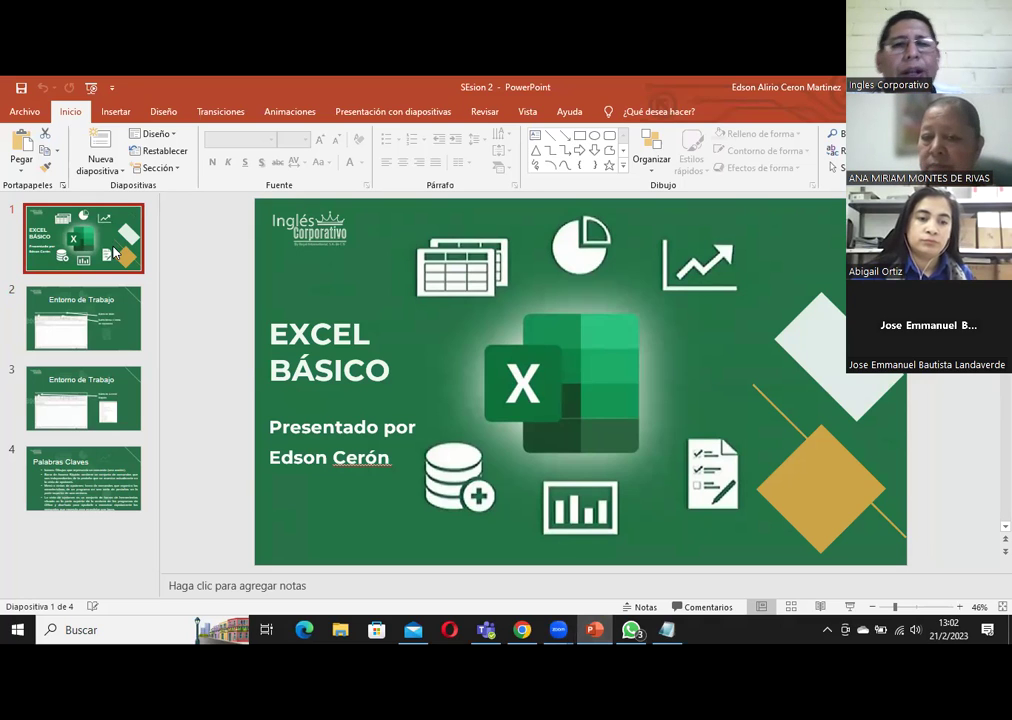
click(60, 318)
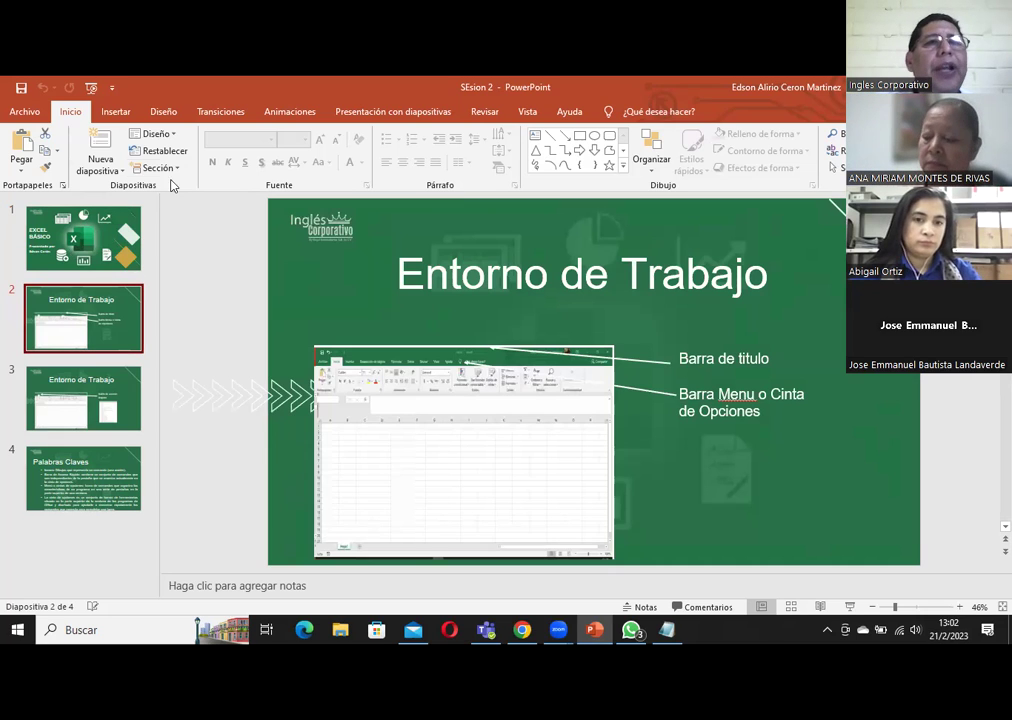
Launch Excel from the Start menu's app list to get a blank Libro1 workbook
click(16, 630)
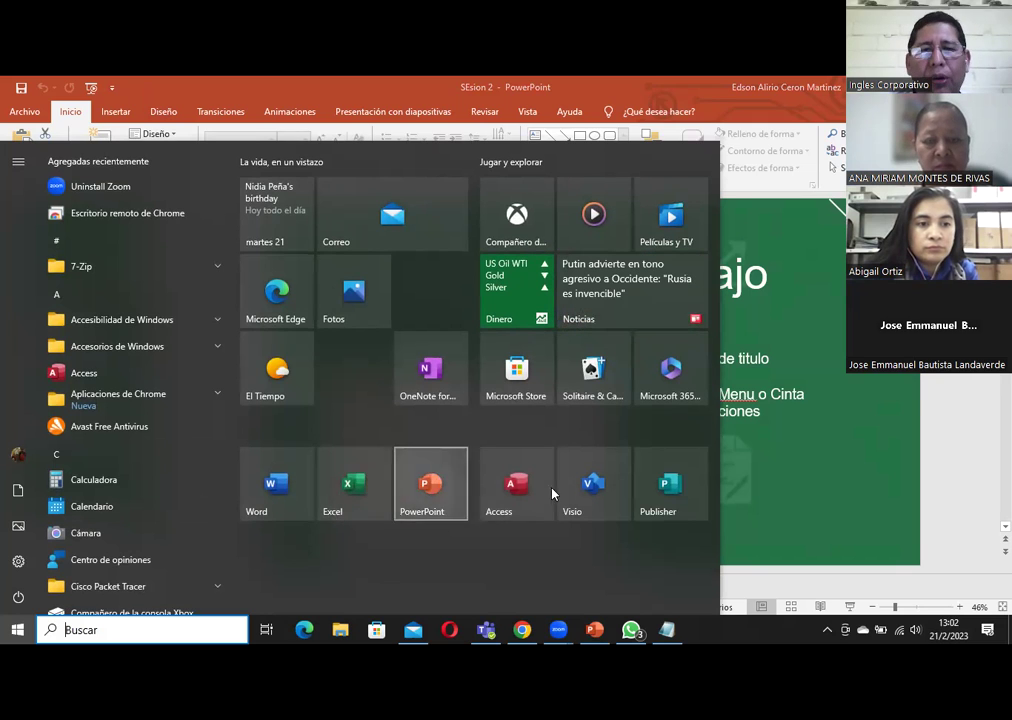
drag(234, 219, 235, 322)
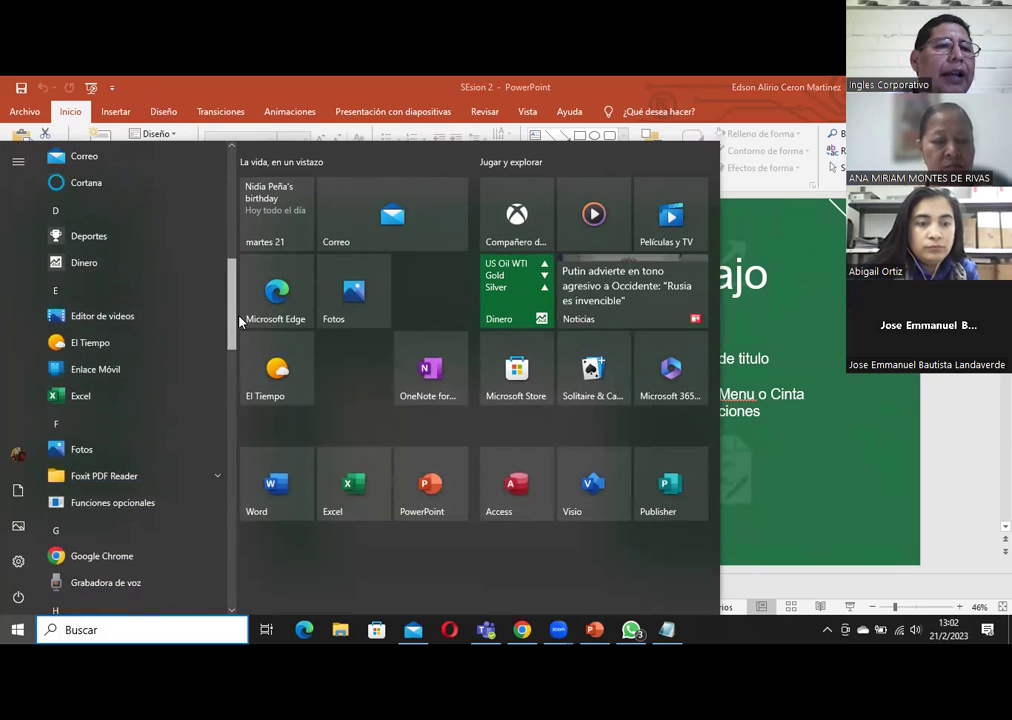
click(88, 398)
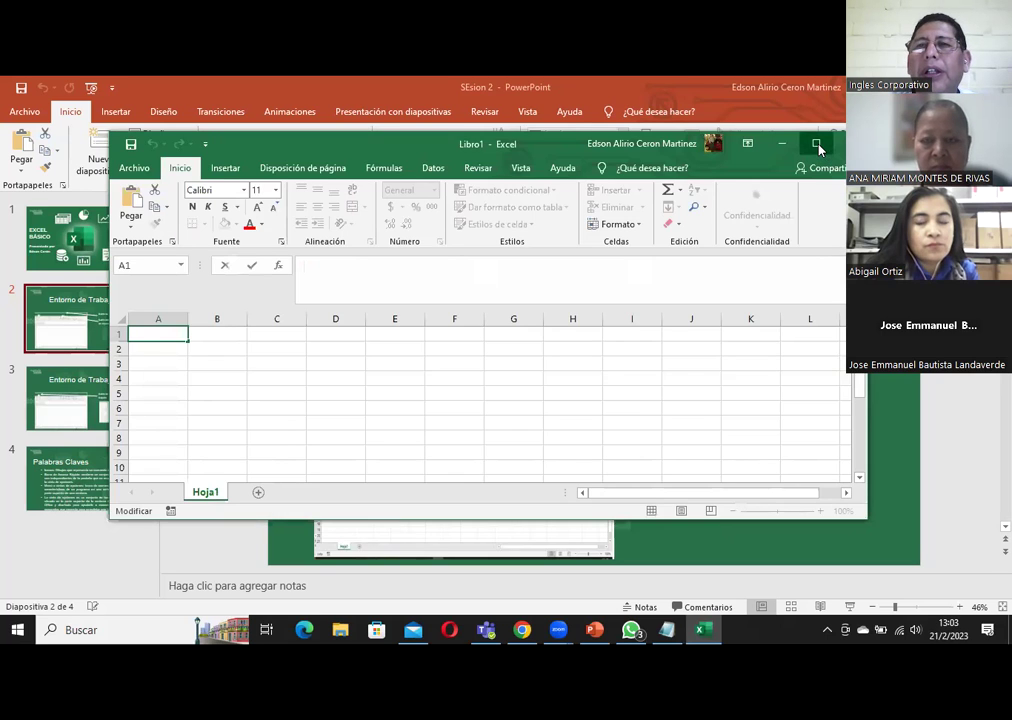
Maximize the Excel window and select columns A through F one by one
click(815, 143)
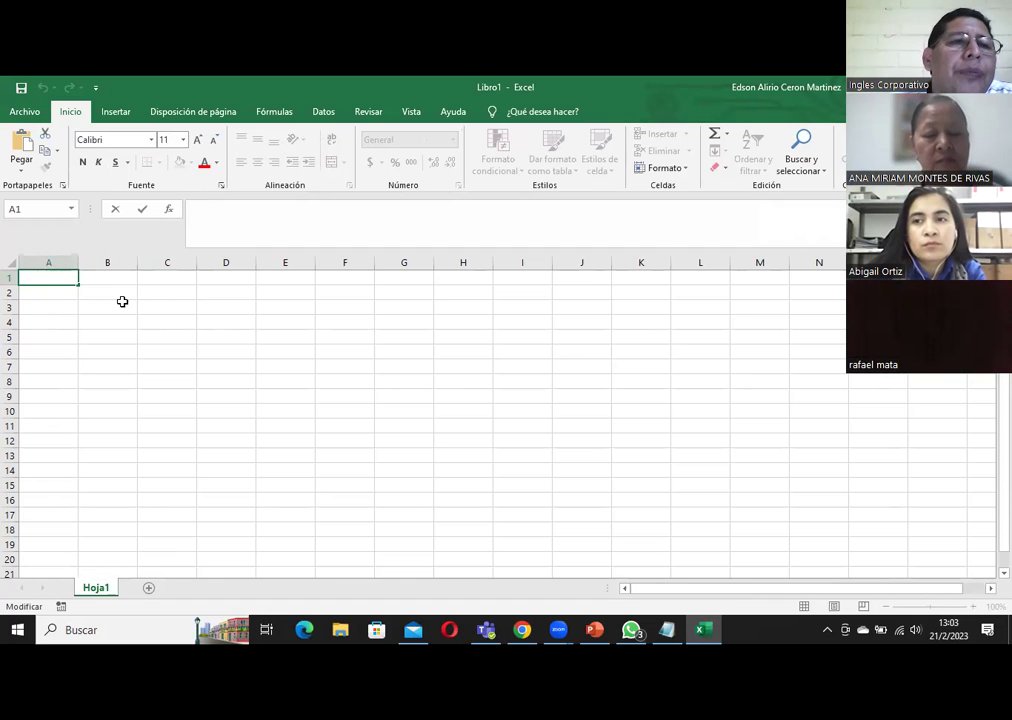
click(50, 262)
click(110, 262)
click(170, 262)
click(212, 262)
click(273, 262)
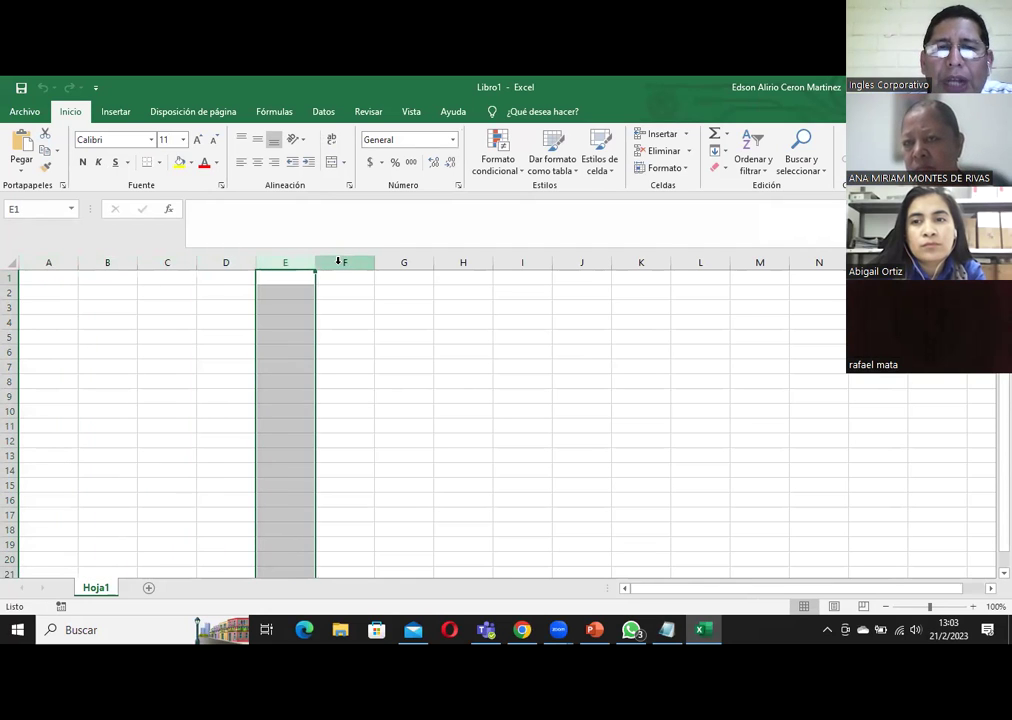
click(339, 262)
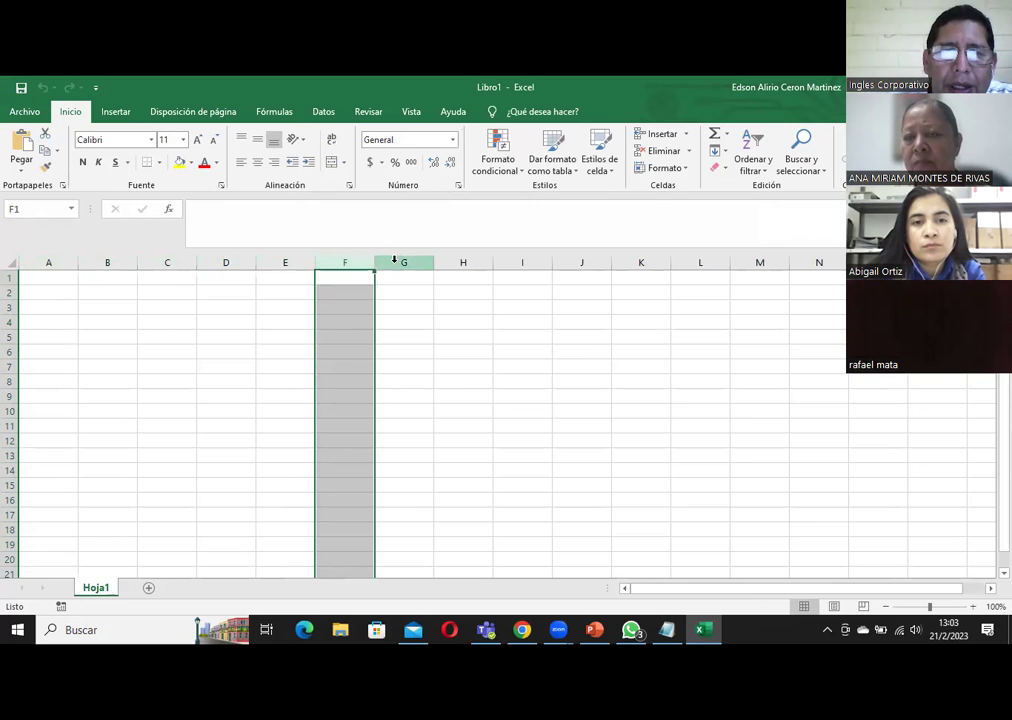
Select row 1, then cells B1 and C1, edit B1, and move to B2
click(10, 277)
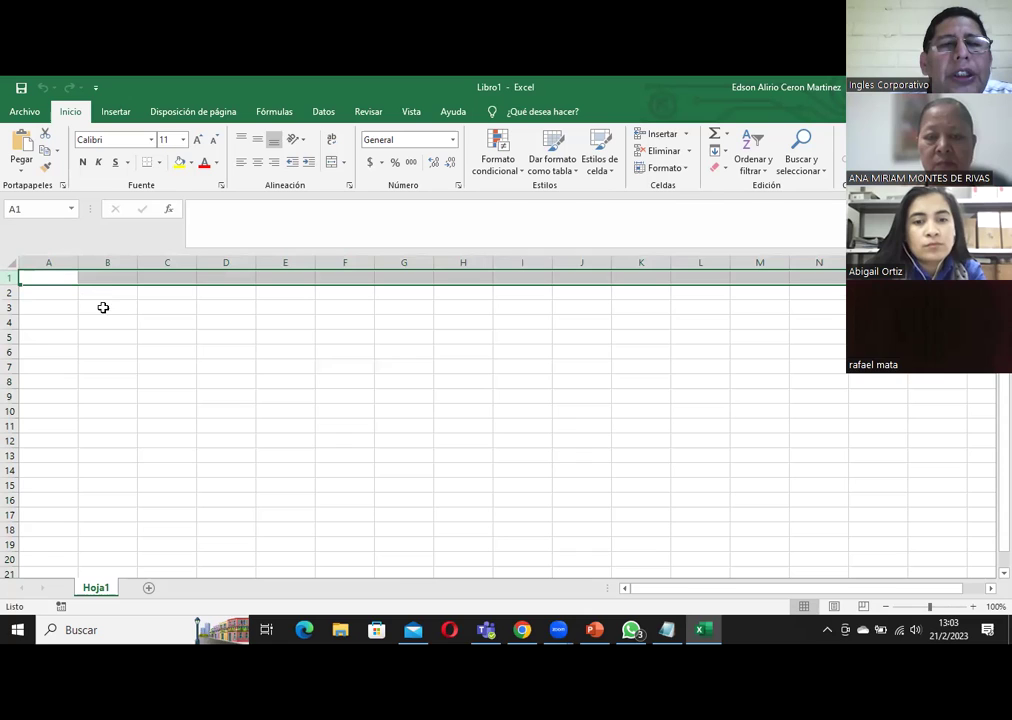
click(106, 276)
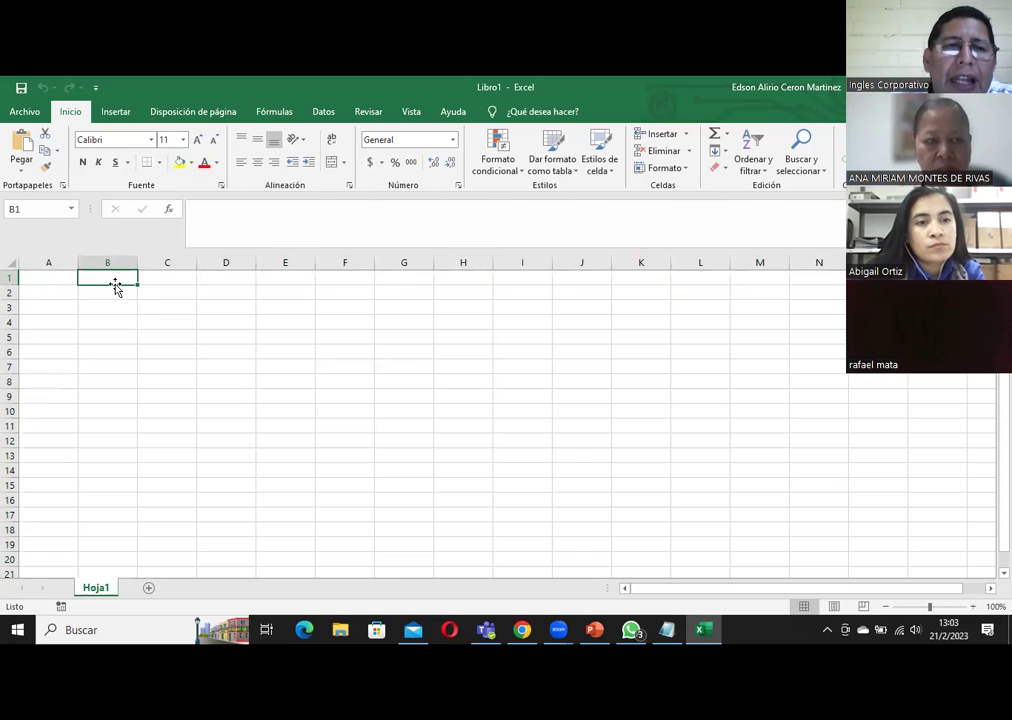
click(159, 276)
double_click(118, 278)
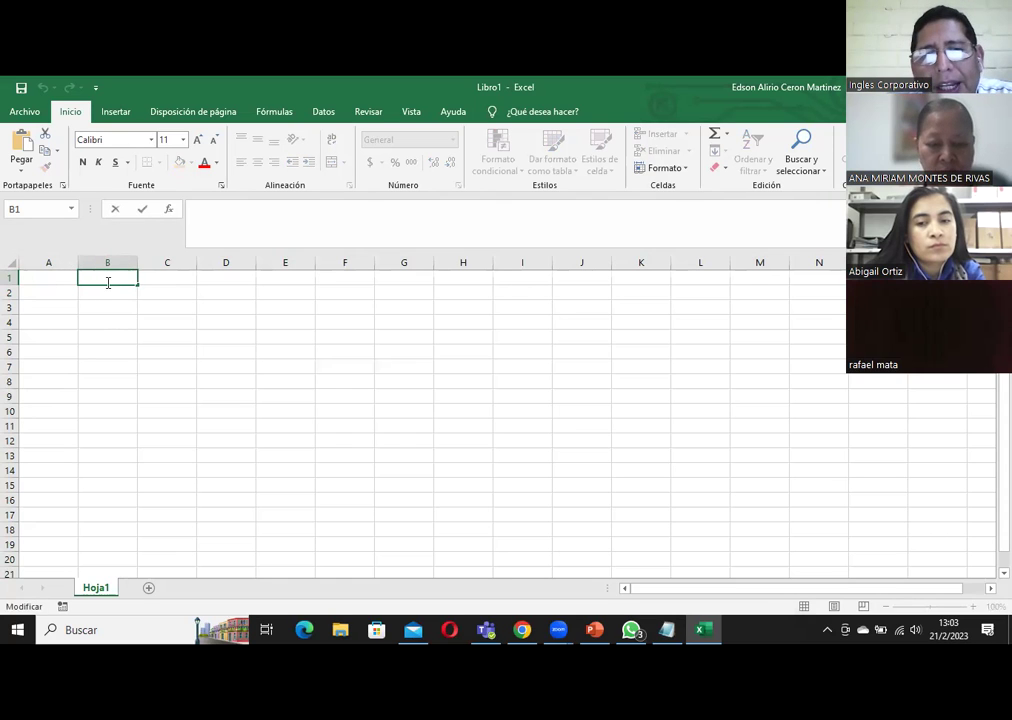
click(106, 289)
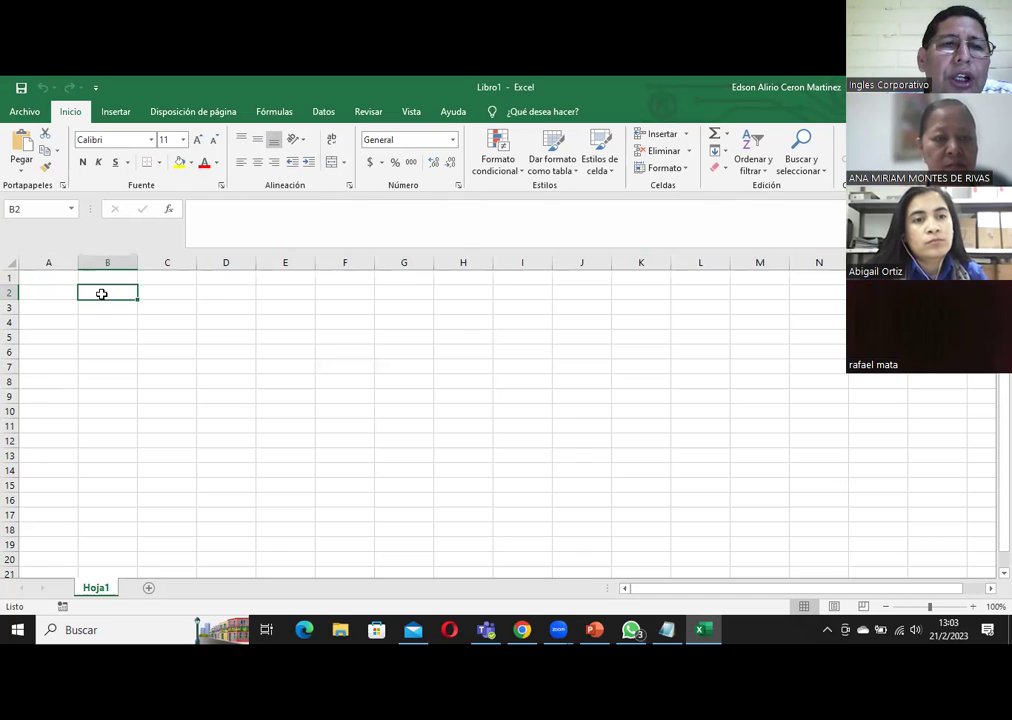
Practise selecting D4, block D1:F10, and column D down to rows 14 and 15
click(233, 320)
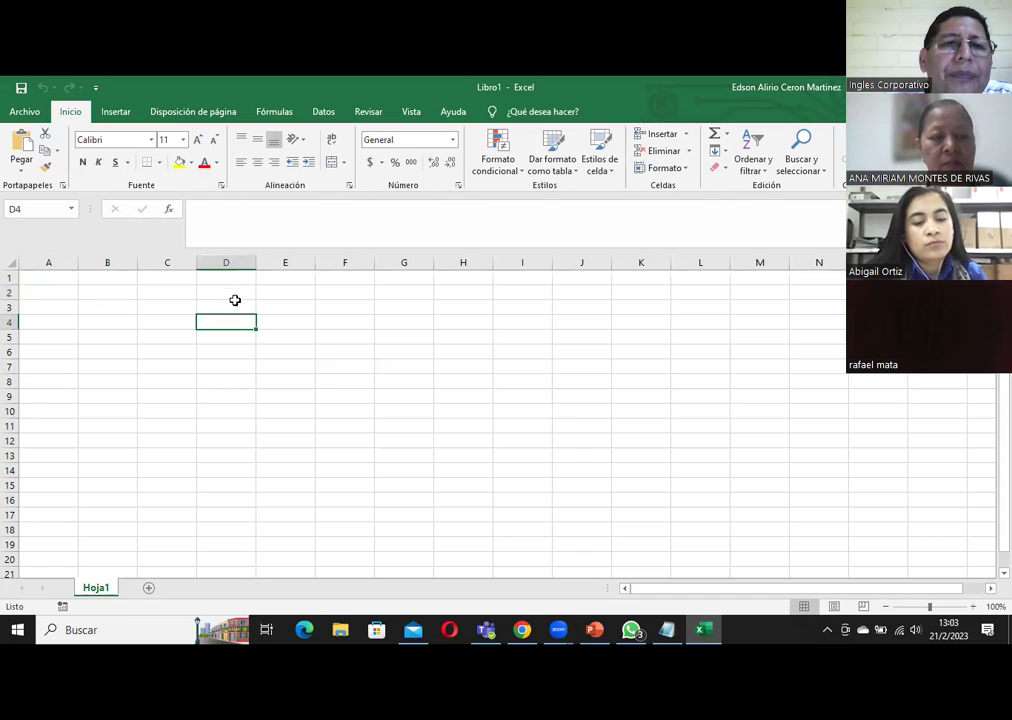
mouse_move(226, 275)
mouse_down()
mouse_move(230, 355)
mouse_move(365, 411)
mouse_up()
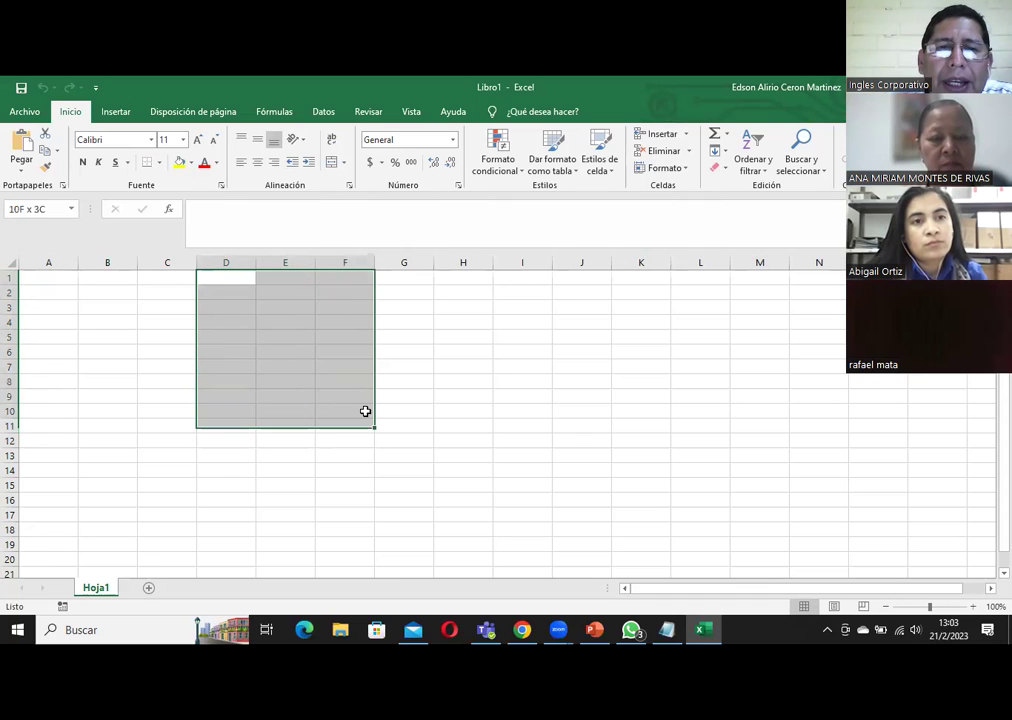
drag(228, 280, 230, 468)
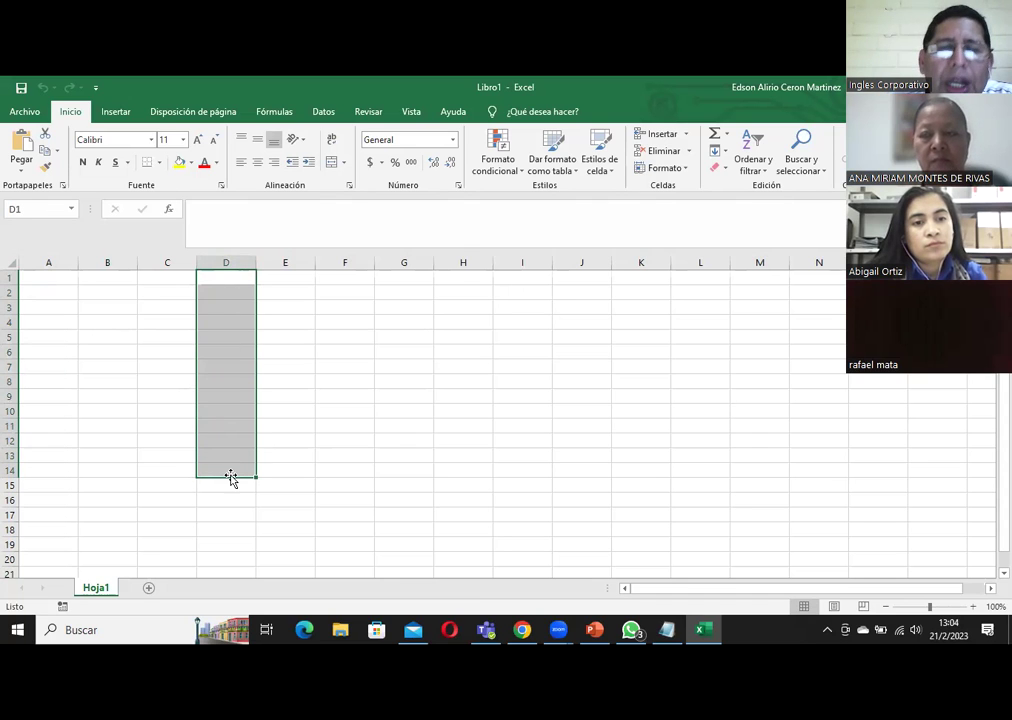
click(345, 351)
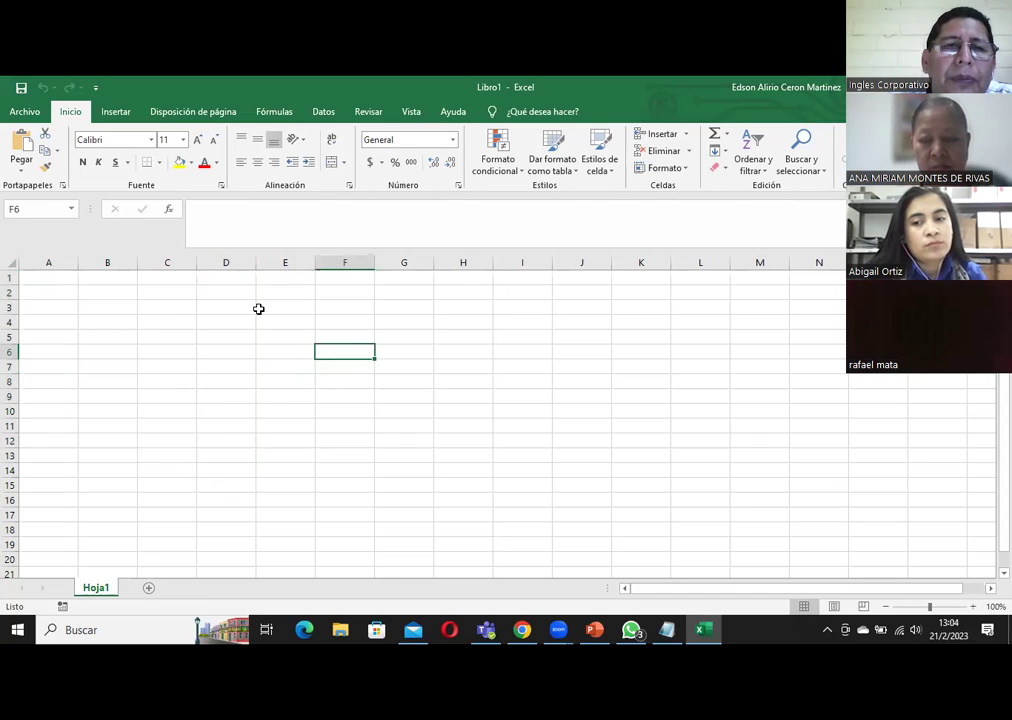
drag(220, 275, 232, 484)
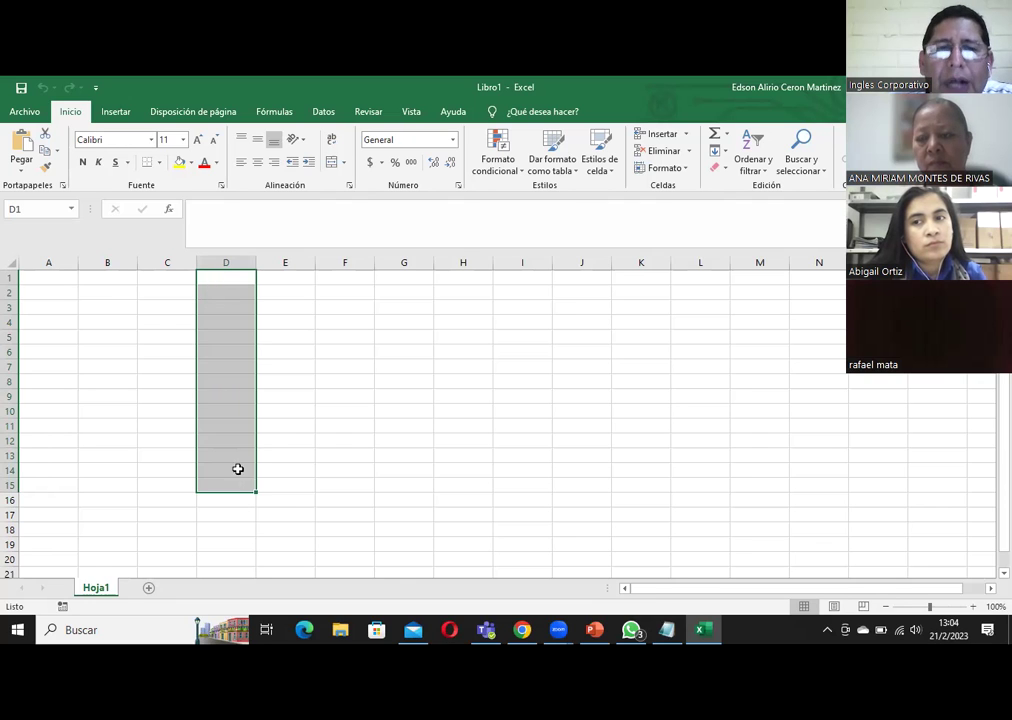
click(258, 351)
Select D2:I2, then block D3:G11, and restore Excel to a smaller window
mouse_move(228, 275)
mouse_down()
mouse_move(485, 286)
mouse_move(227, 291)
mouse_up()
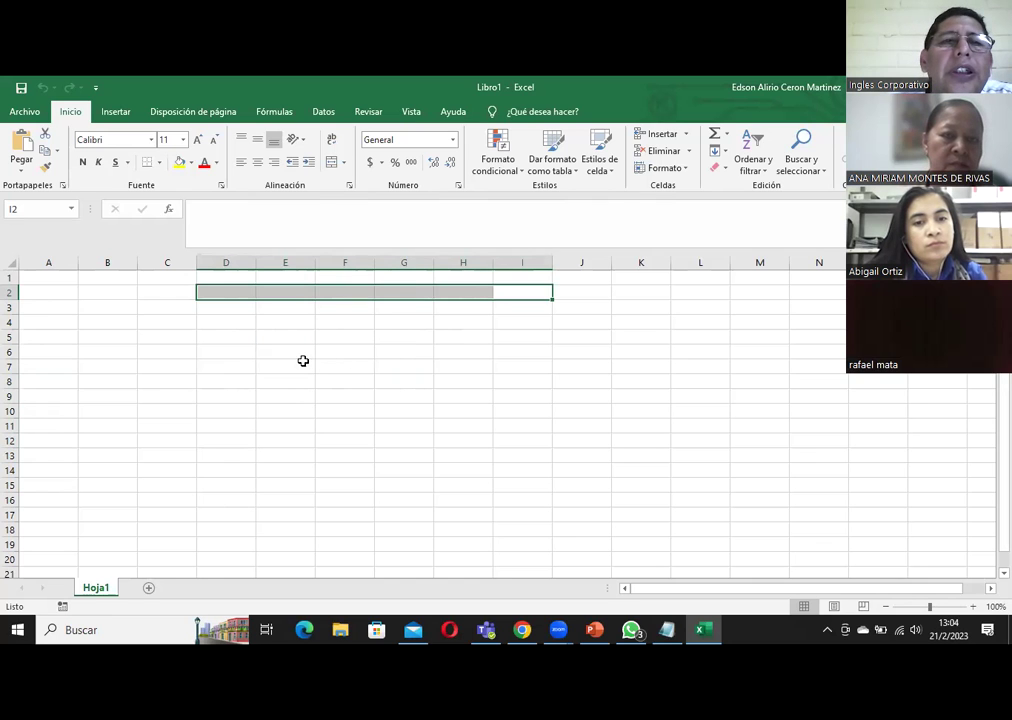
drag(228, 308, 235, 360)
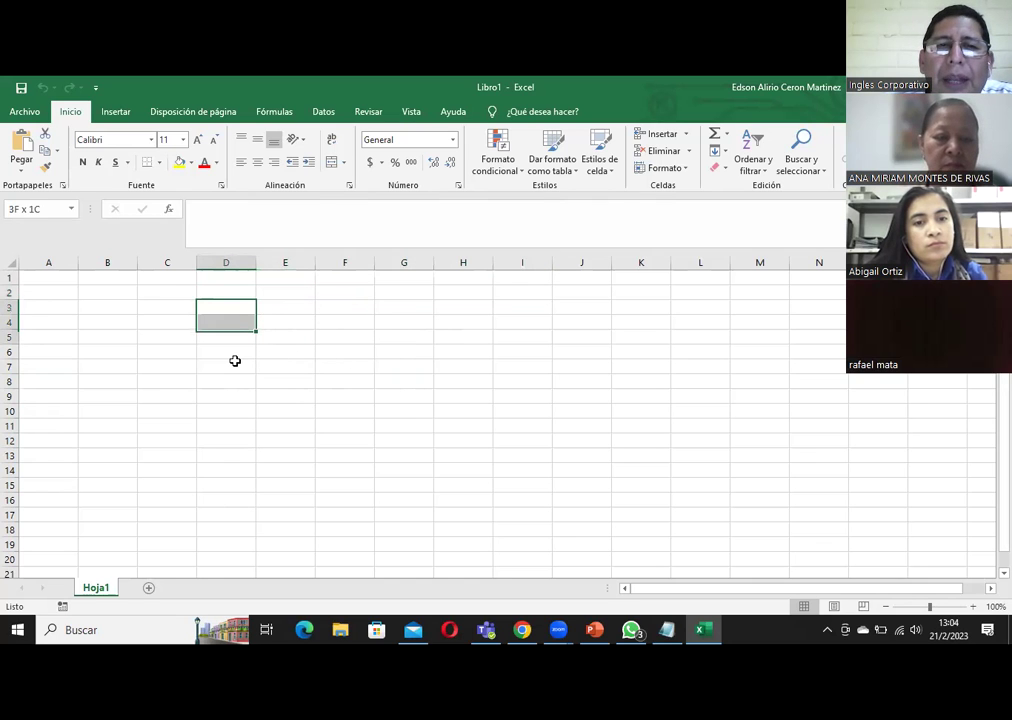
drag(409, 429, 423, 425)
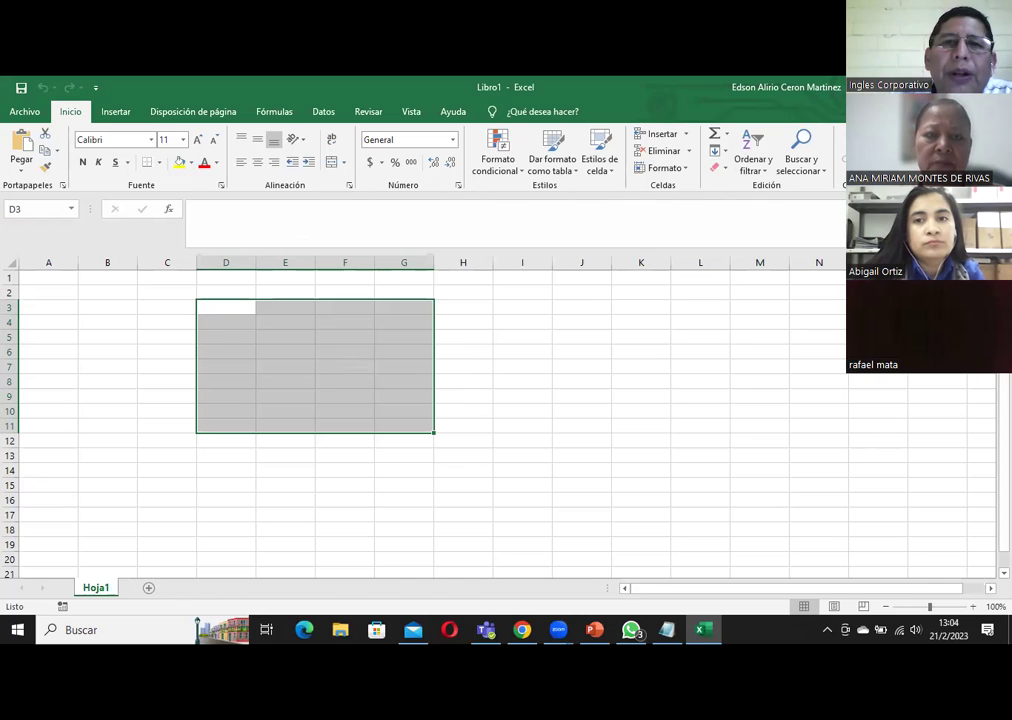
drag(272, 88, 355, 208)
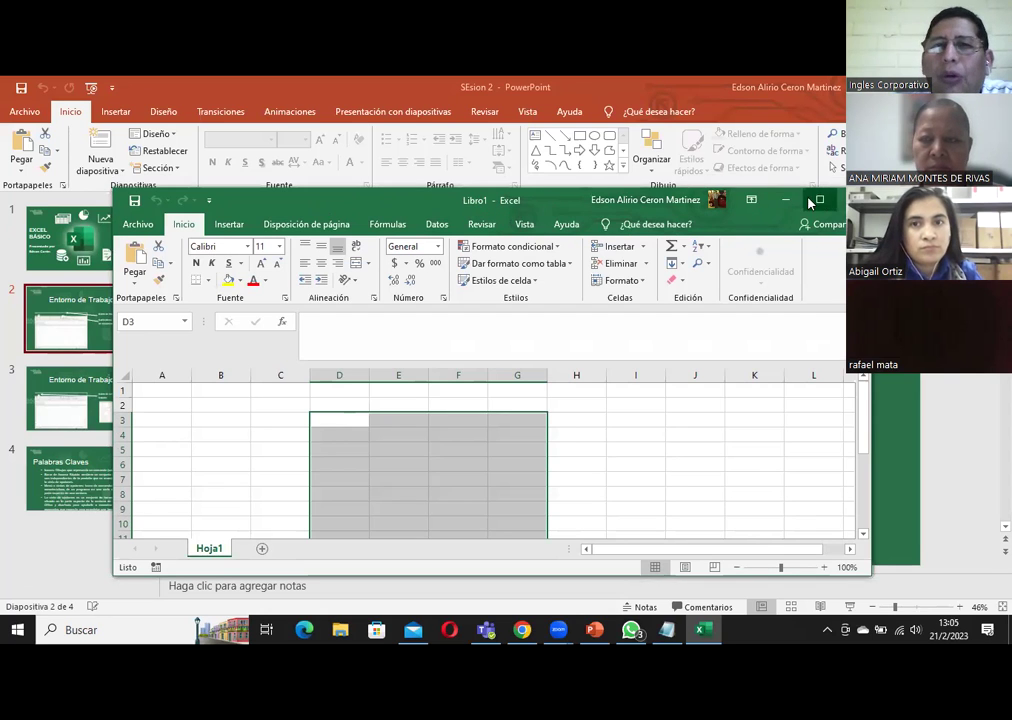
Maximize Excel again and clear the selection by picking cell I9
click(812, 201)
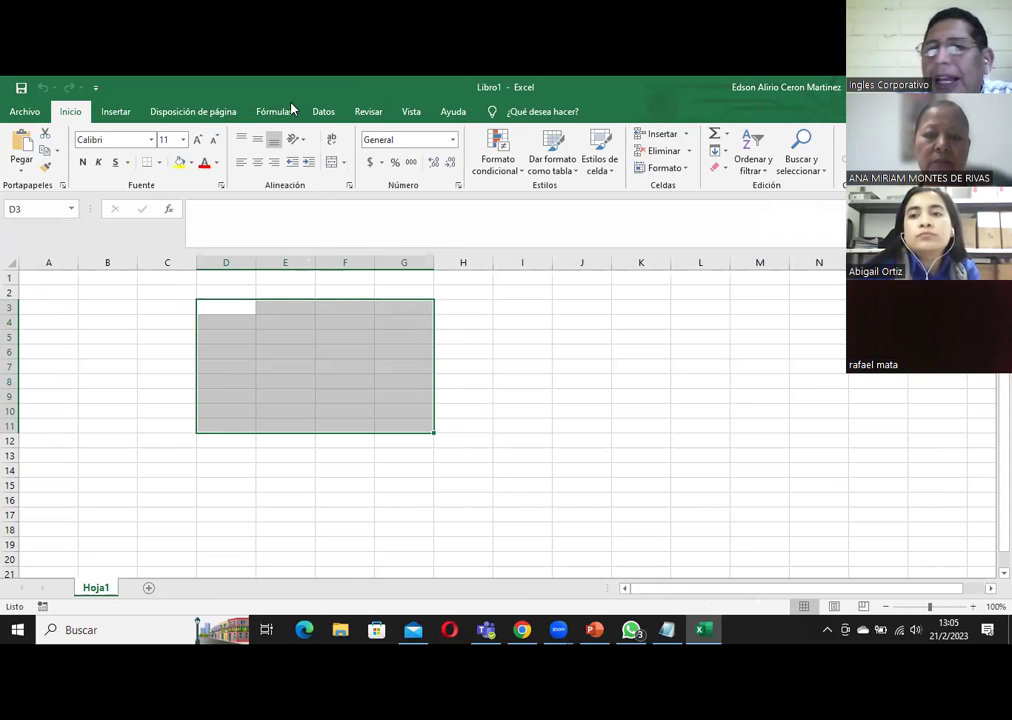
click(530, 395)
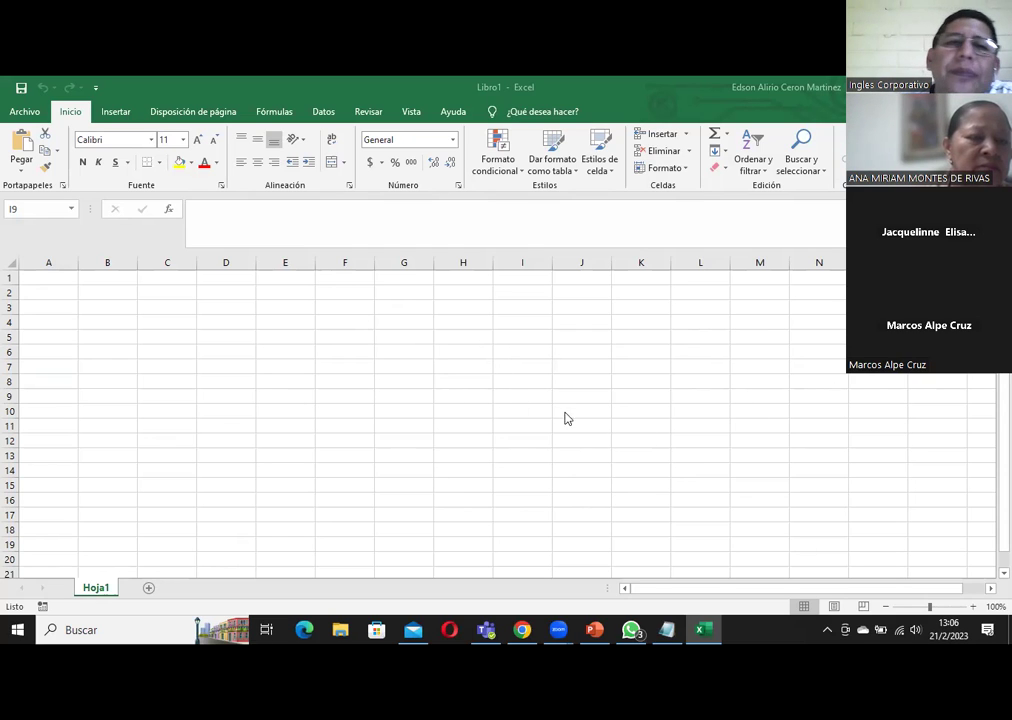
key(alt+Tab)
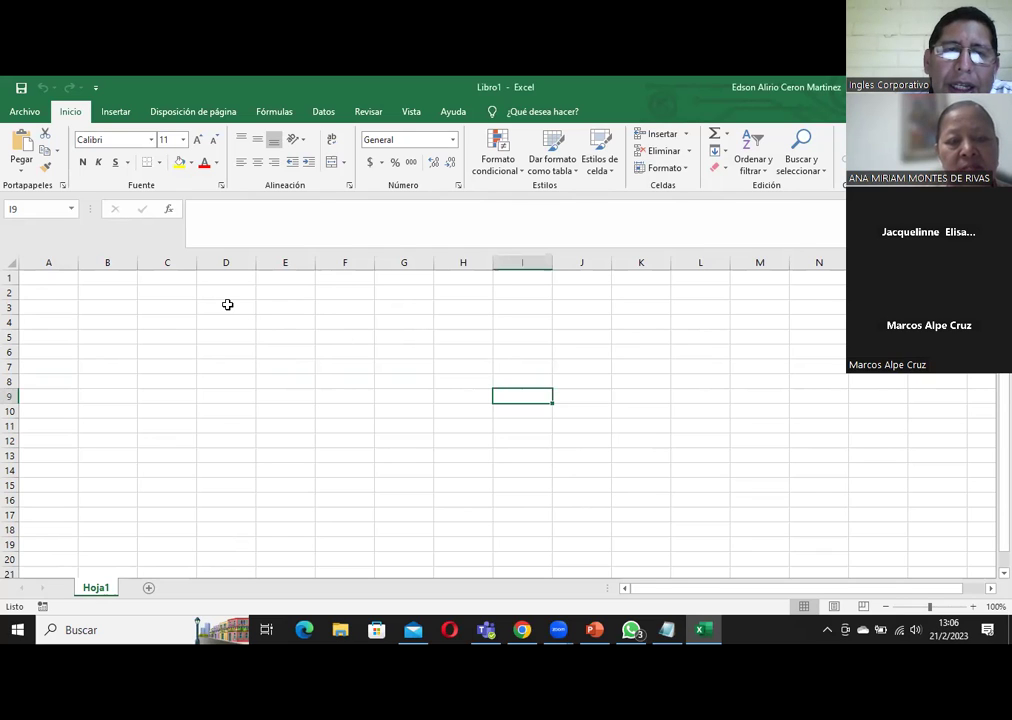
click(225, 307)
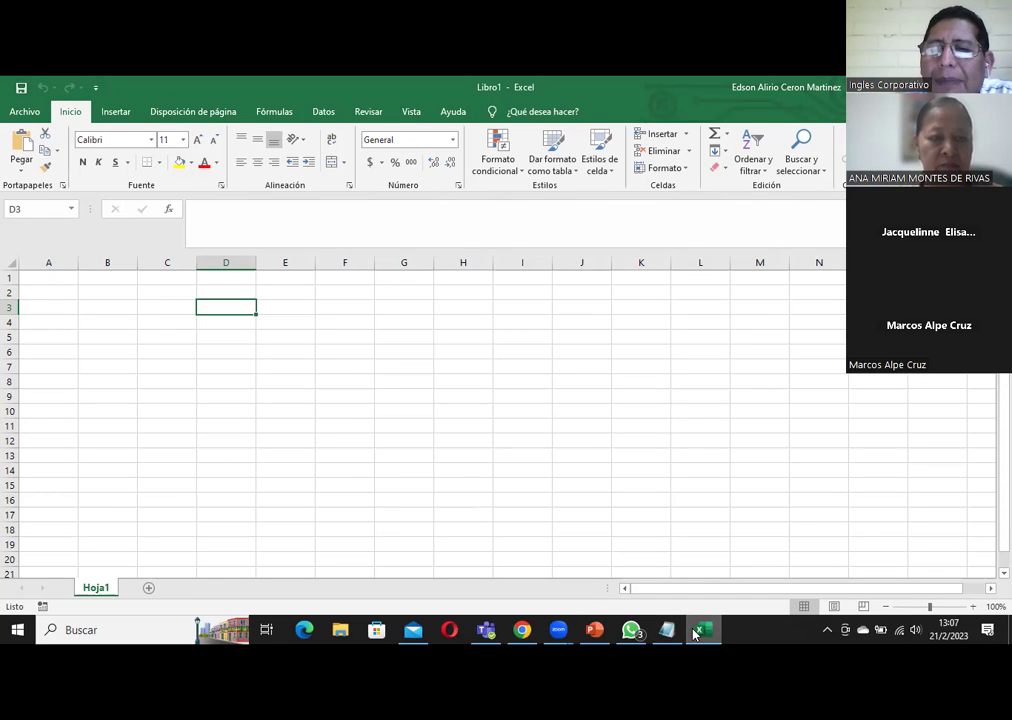
key(alt+Tab)
click(118, 397)
Show the Entorno de Trabajo slide in PowerPoint, then switch back to the Excel workbook
click(93, 308)
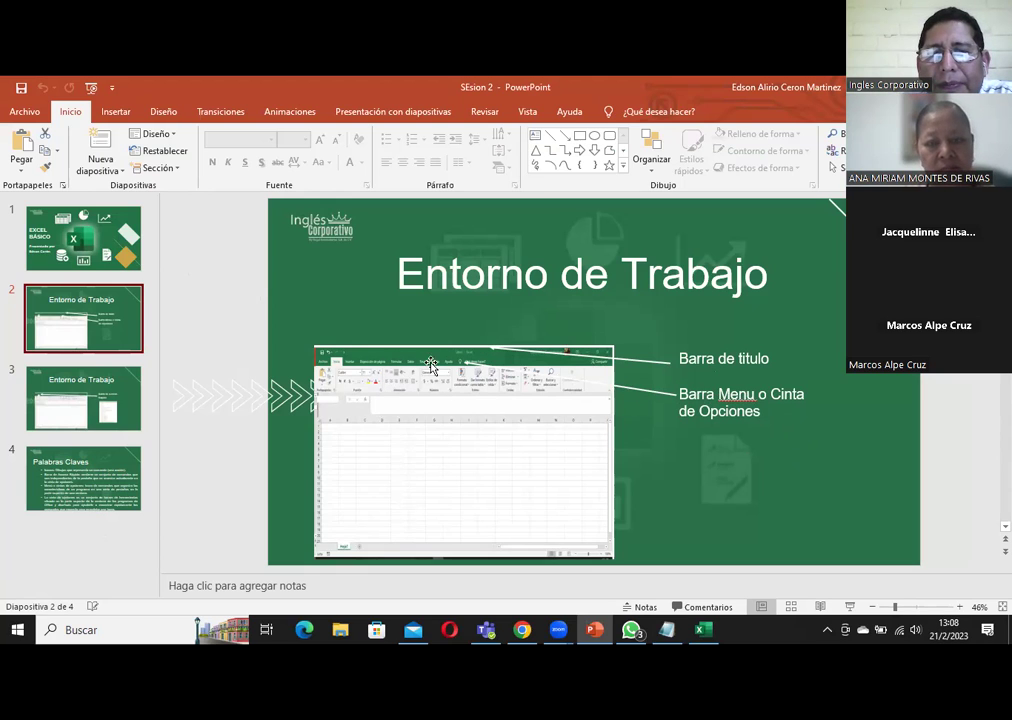
click(703, 630)
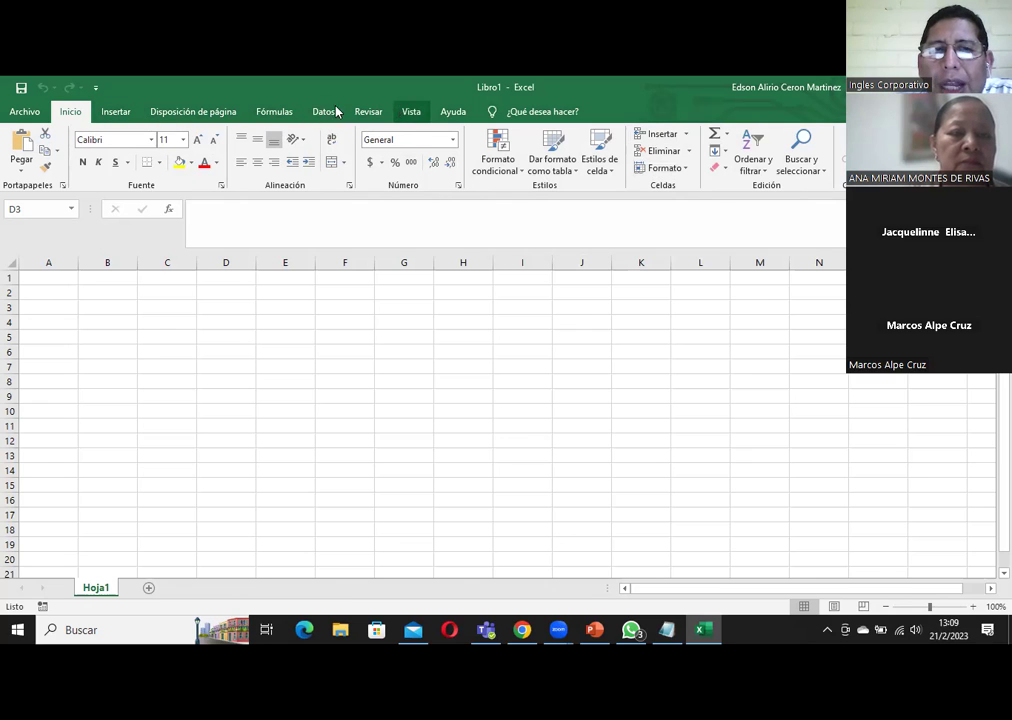
Browse the Insertar and Disposición de página ribbon tabs, ending on Fórmulas
click(115, 112)
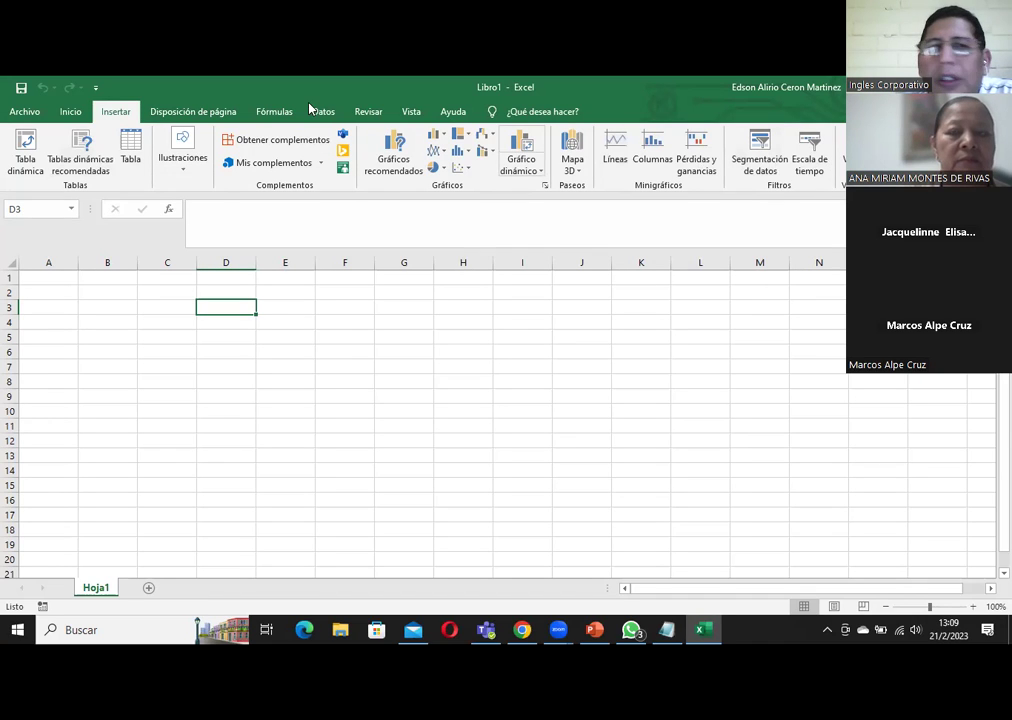
click(180, 114)
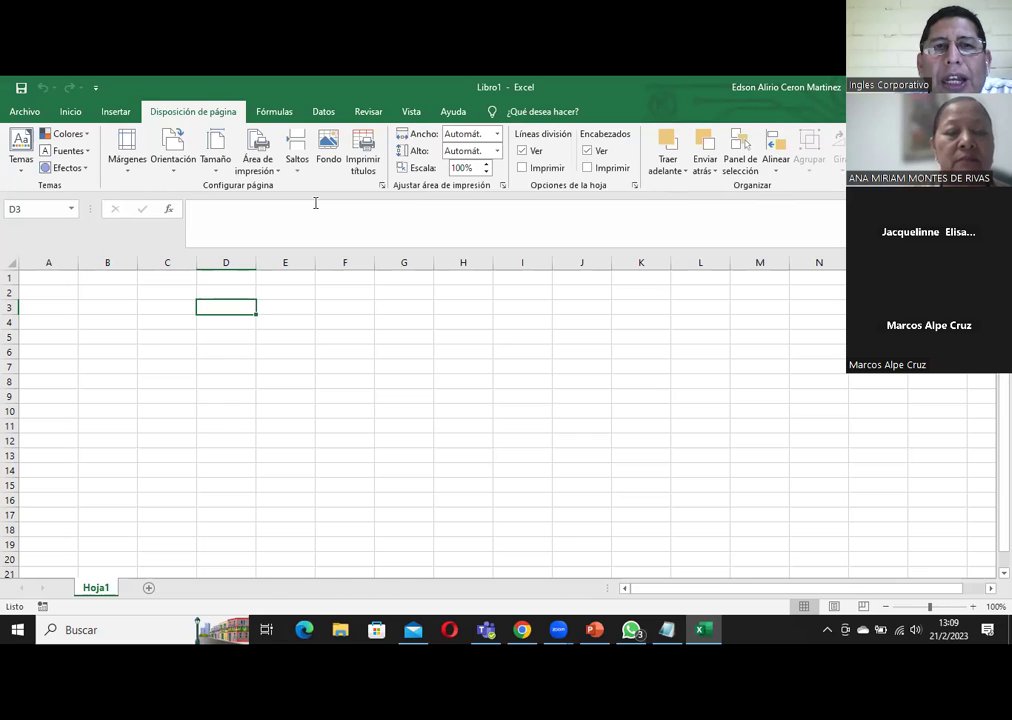
click(274, 111)
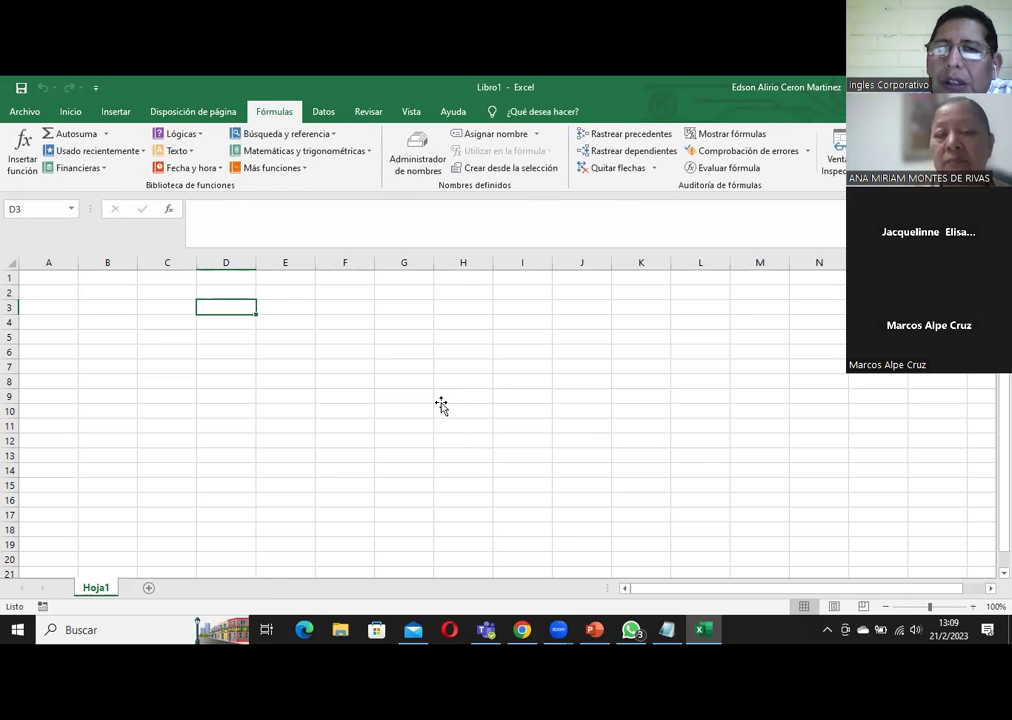
Select cell H9 on the blank Hoja1 sheet
click(441, 400)
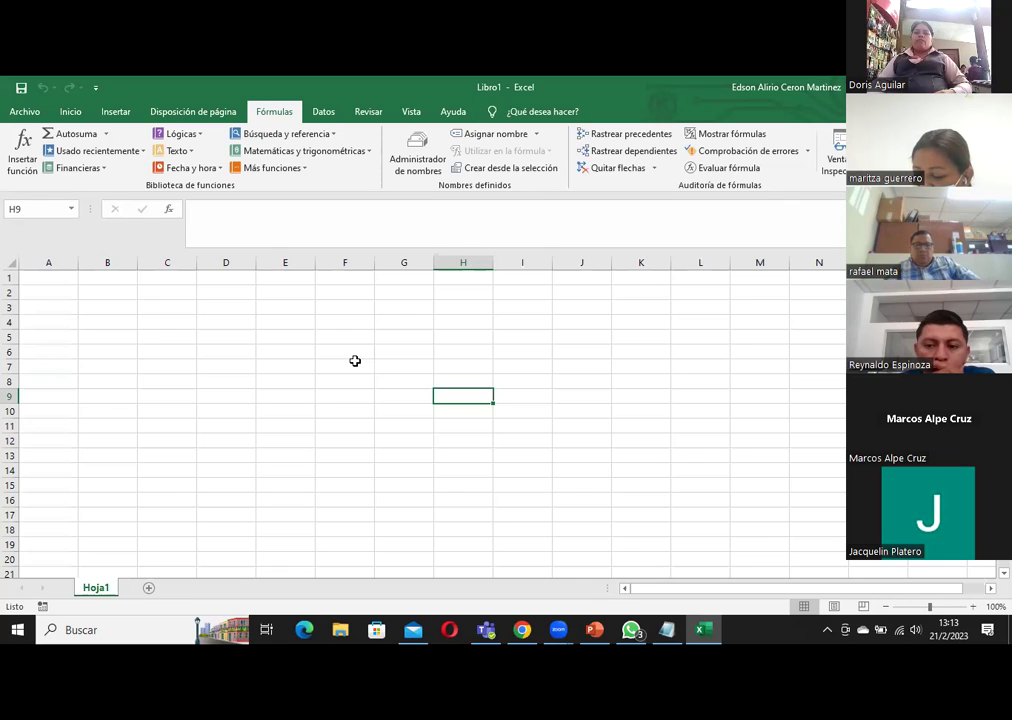
On the Inicio tab, enter a first name in cell D2 and reselect D2
click(69, 113)
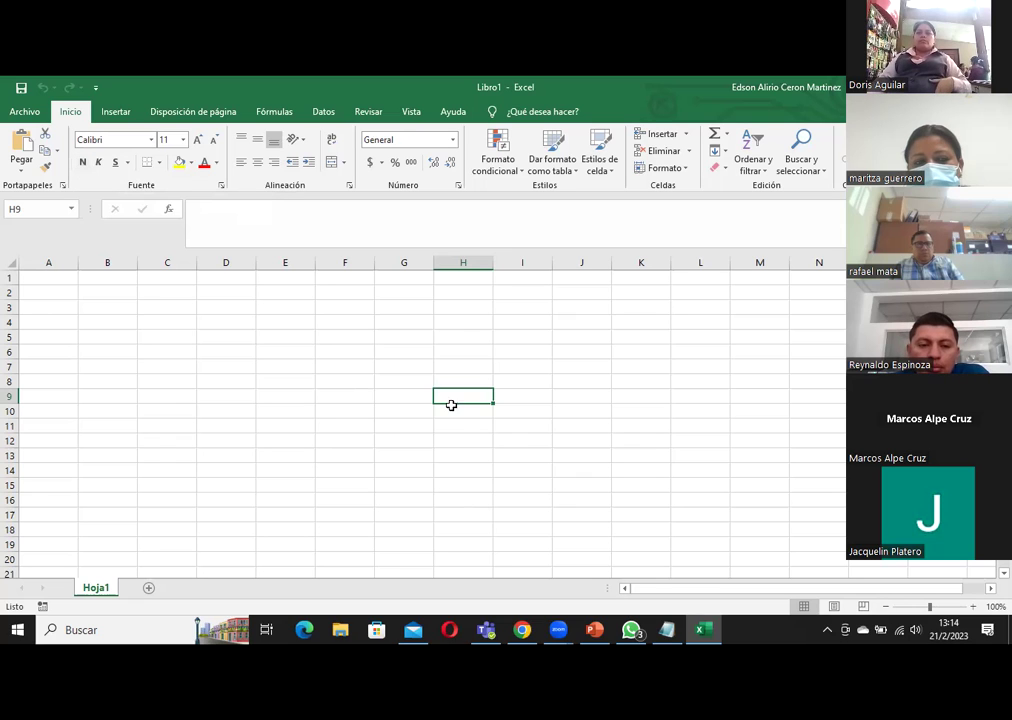
click(238, 288)
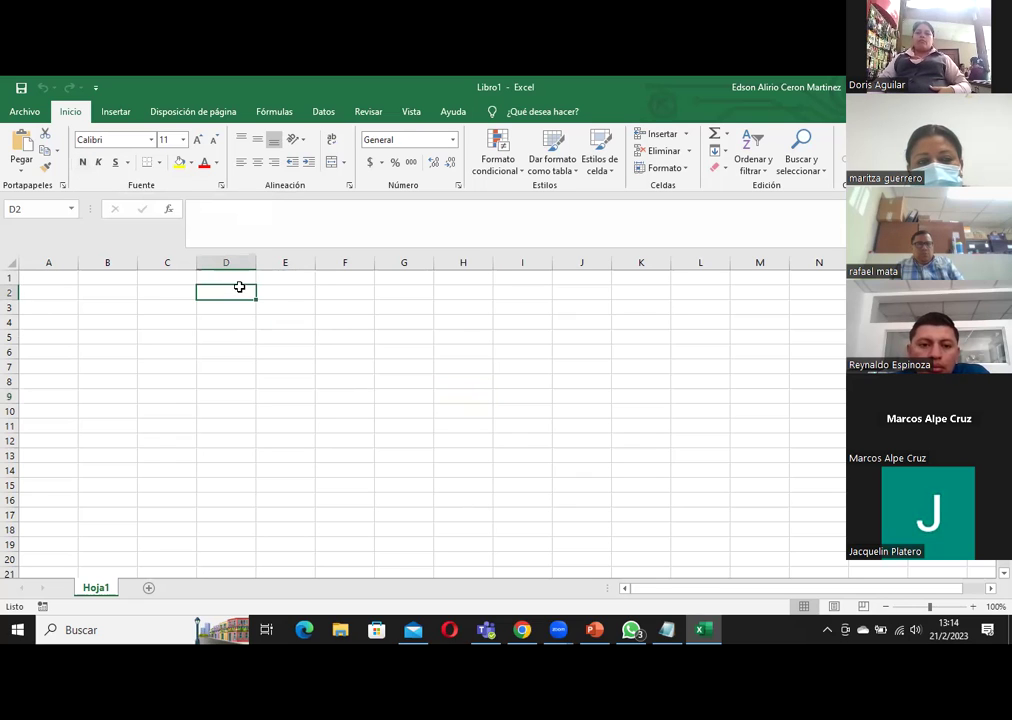
text(edson)
key(Return)
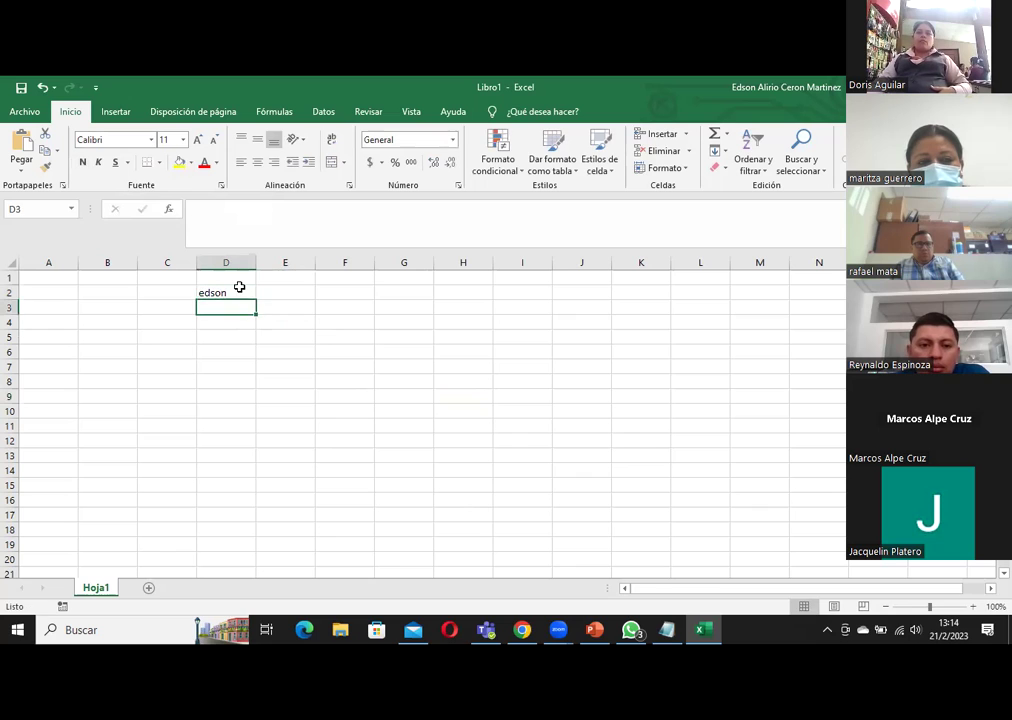
click(208, 289)
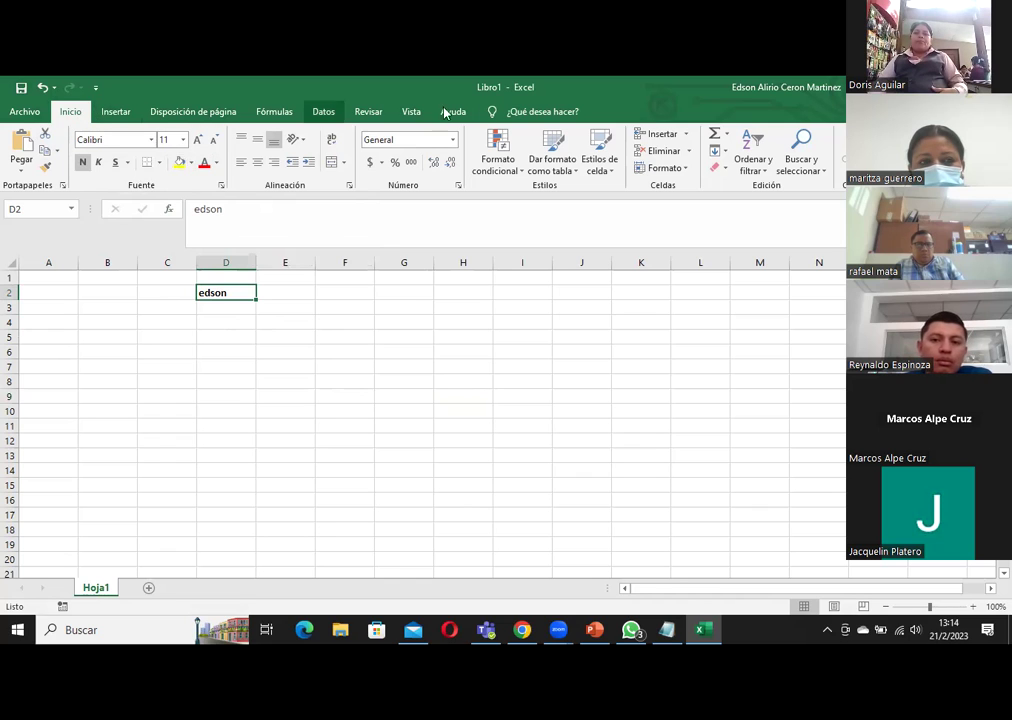
Tour Insertar, Disposición de página, Fórmulas and Datos, return to Inicio, then tour through to Revisar
click(121, 116)
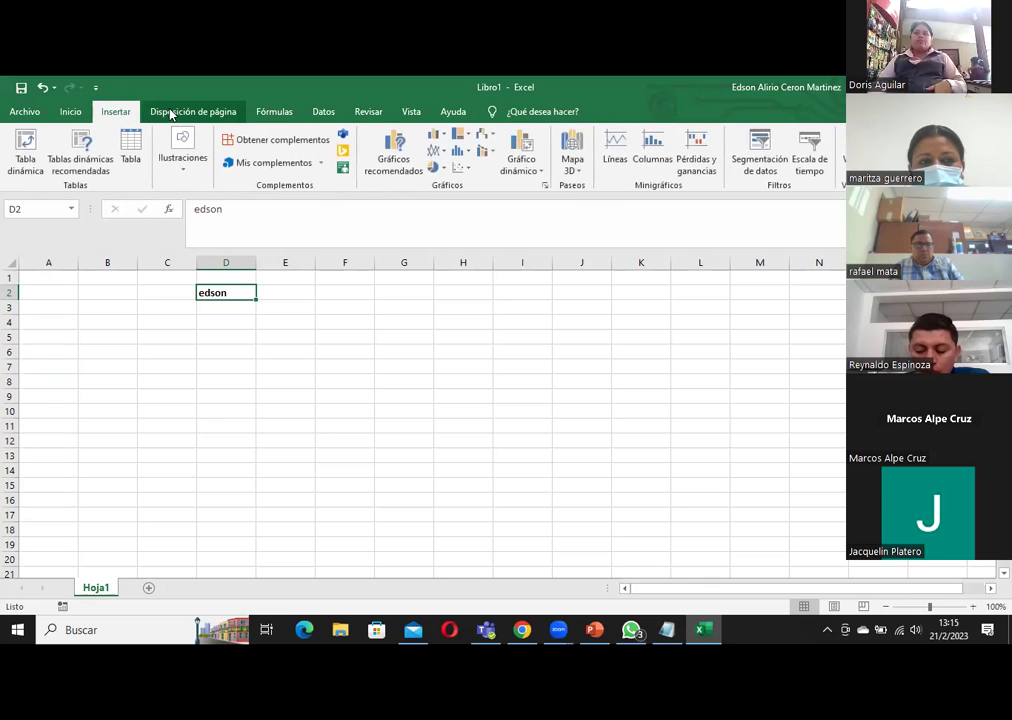
click(171, 114)
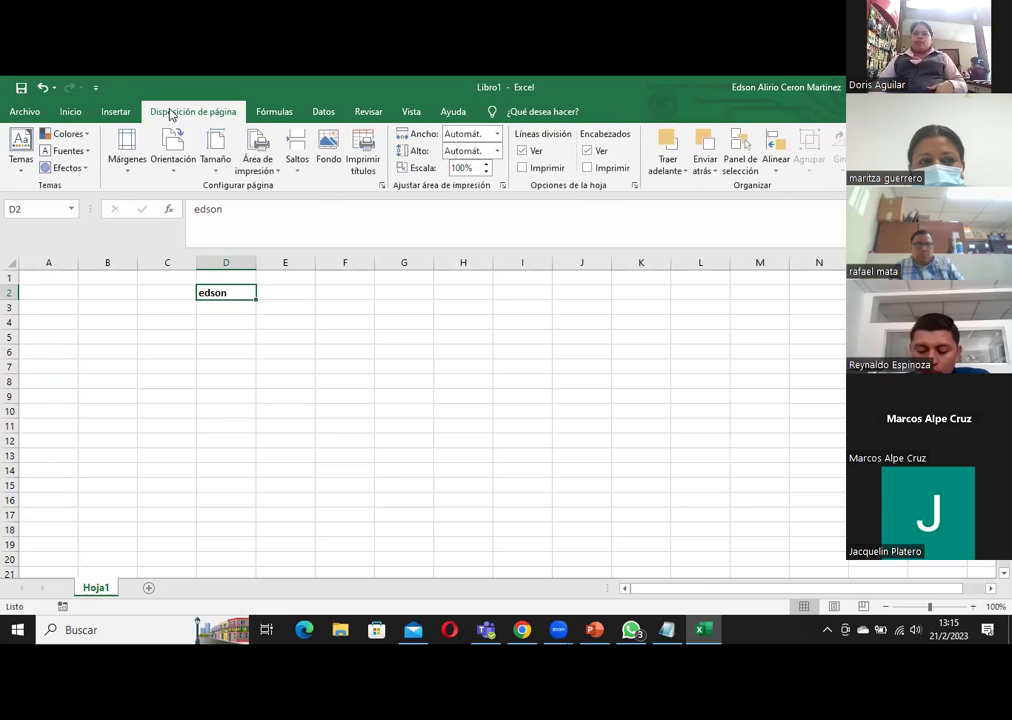
click(264, 113)
click(318, 115)
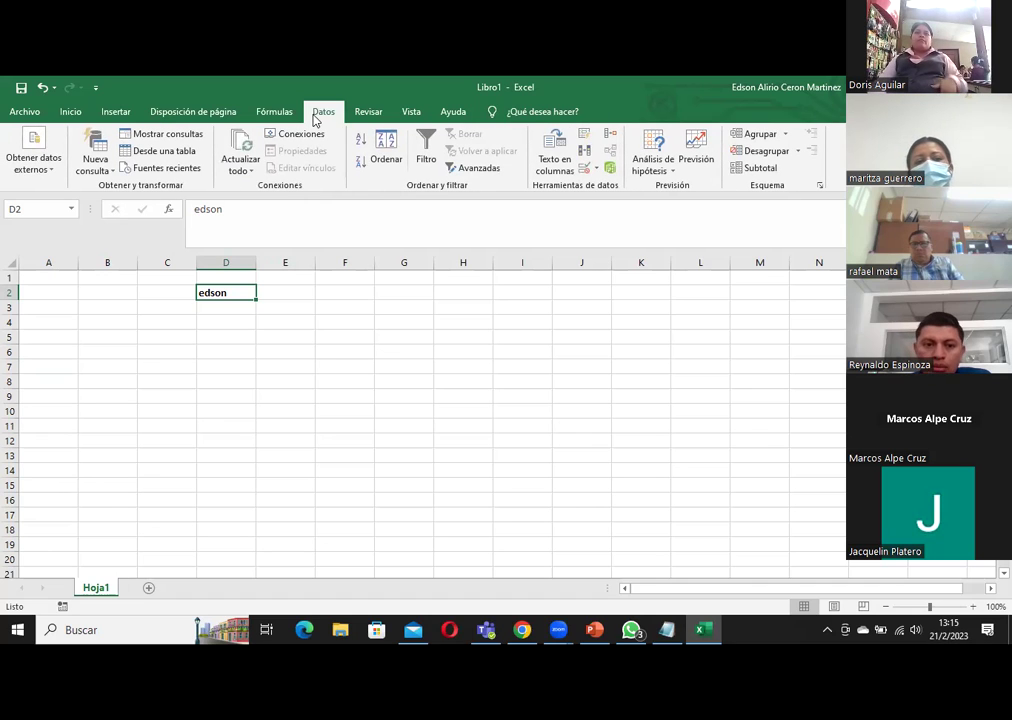
click(73, 118)
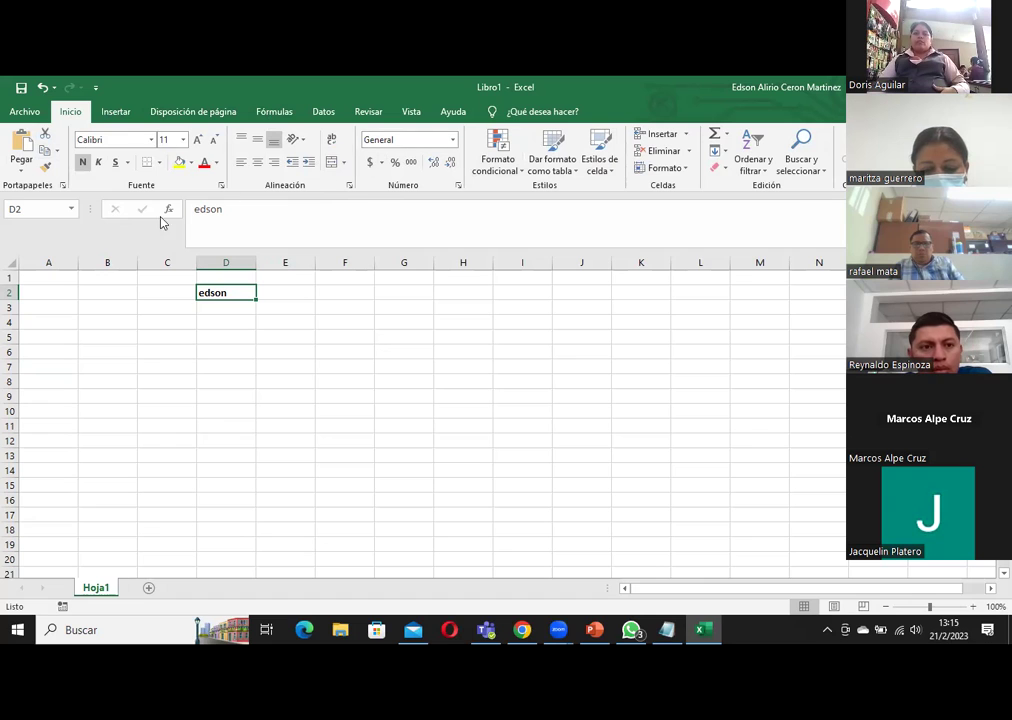
click(116, 113)
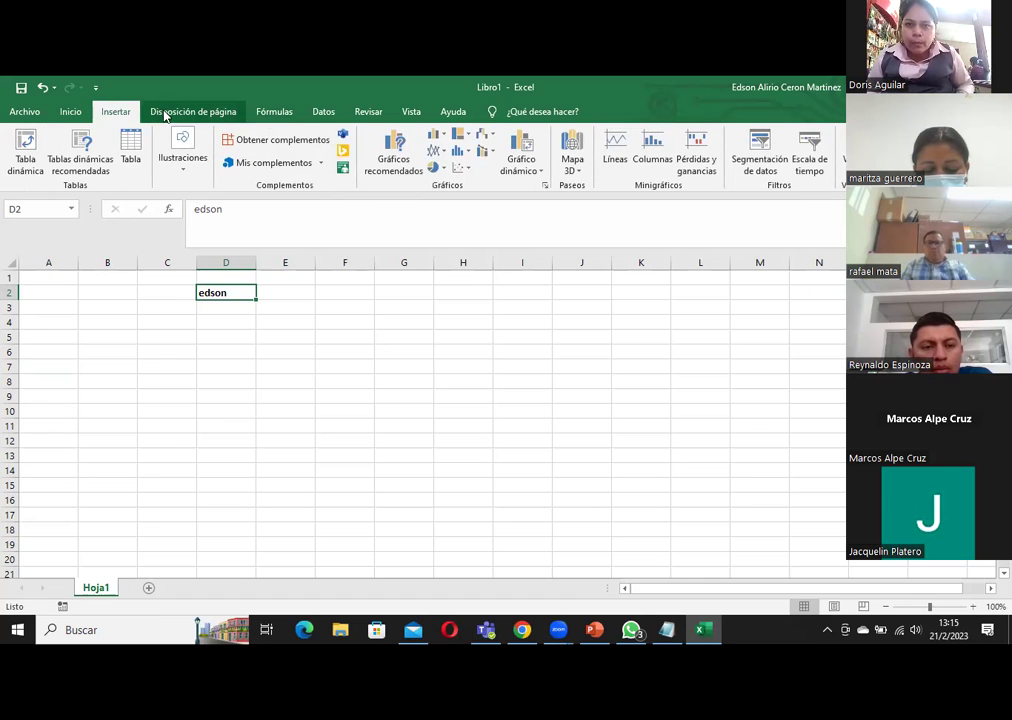
click(164, 114)
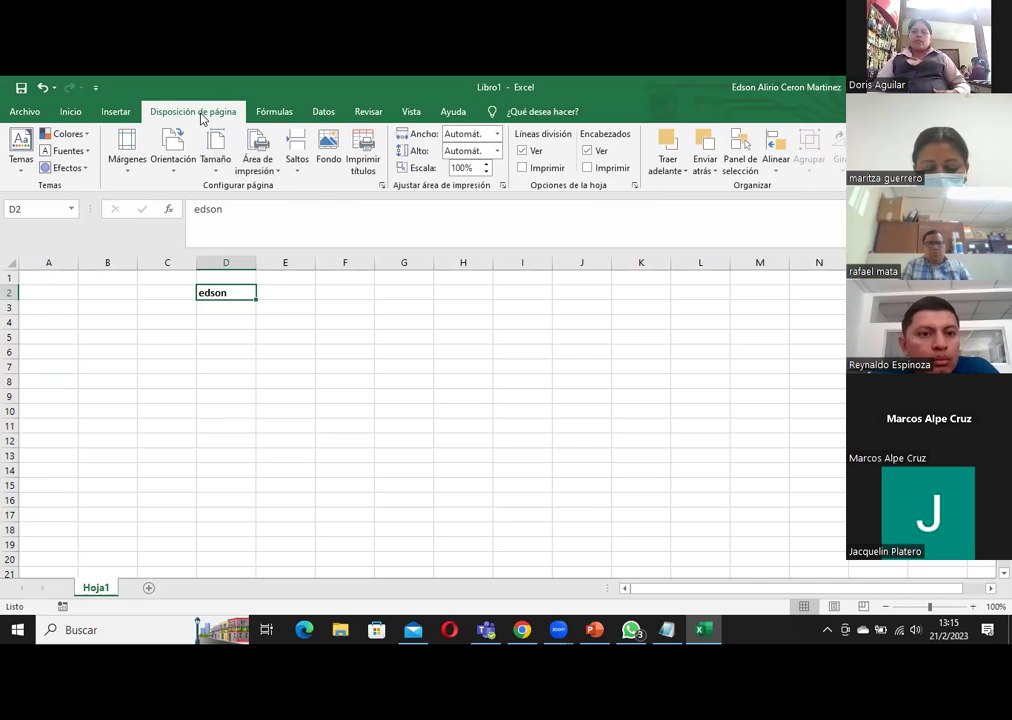
click(276, 112)
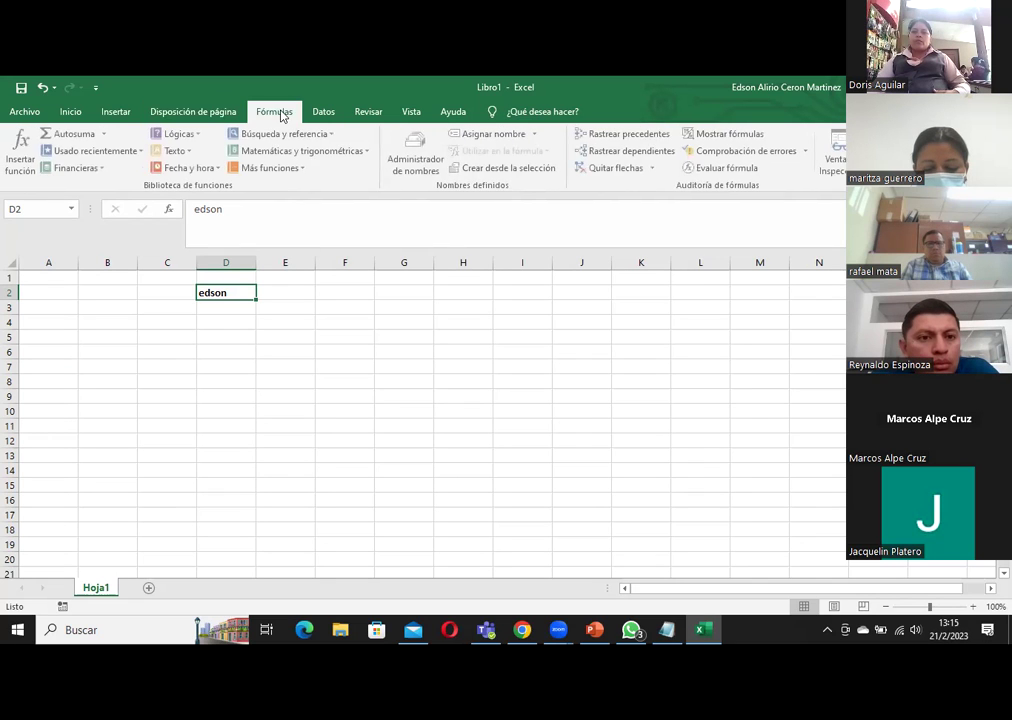
click(325, 112)
click(366, 113)
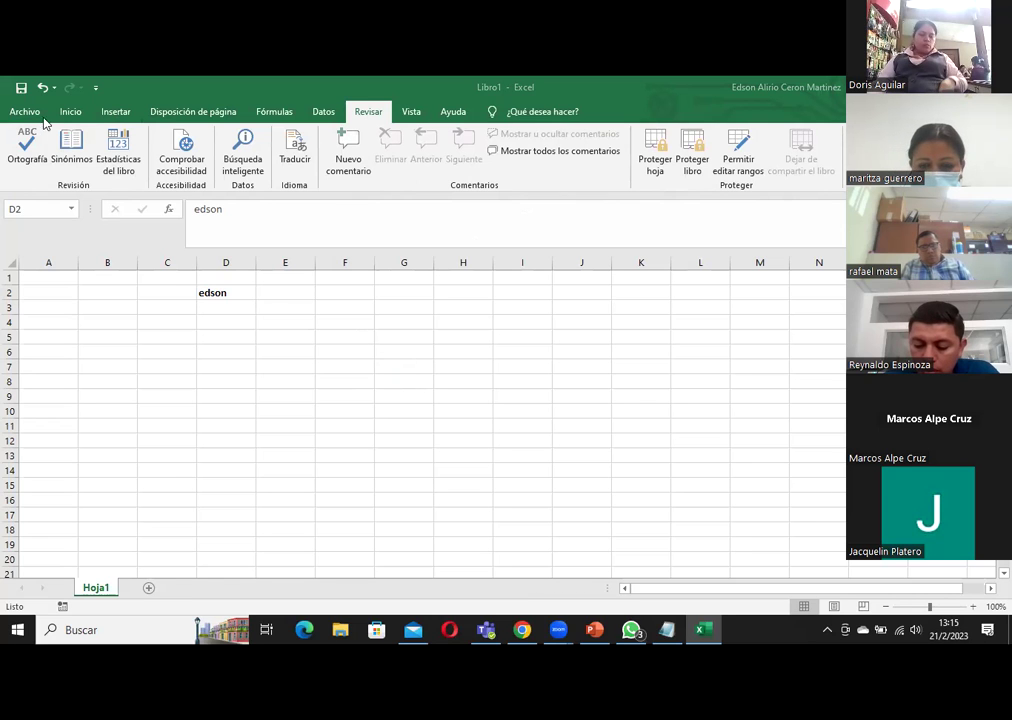
Refocus the workbook and step from Inicio through Datos, ending on the Revisar tab
click(24, 95)
click(70, 111)
click(116, 111)
click(193, 111)
click(274, 111)
click(322, 113)
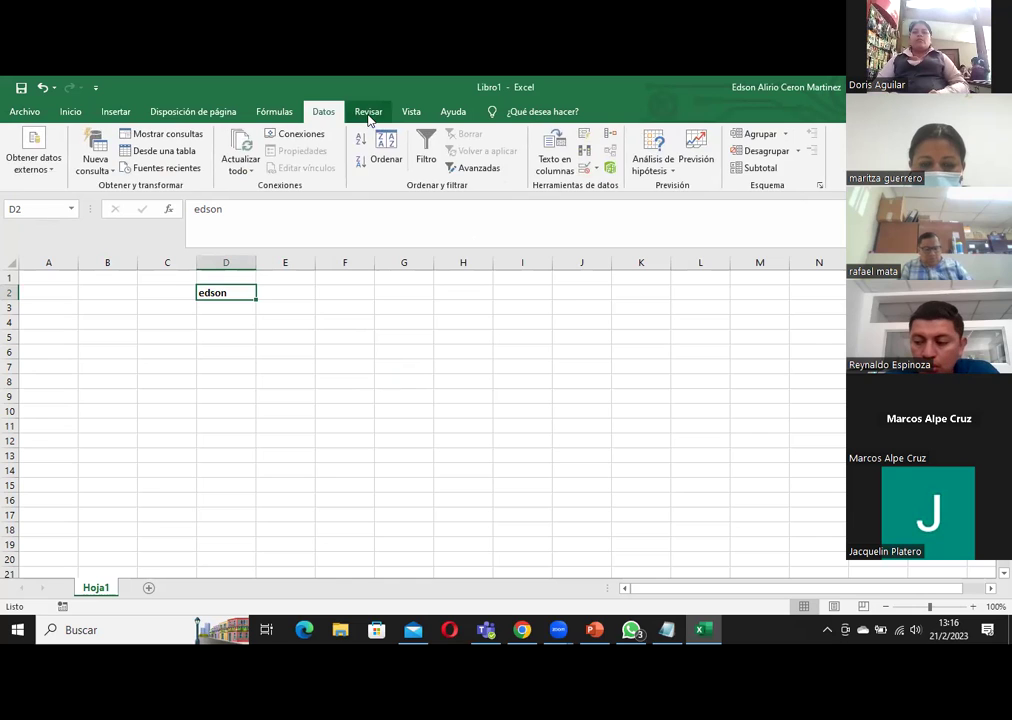
click(368, 113)
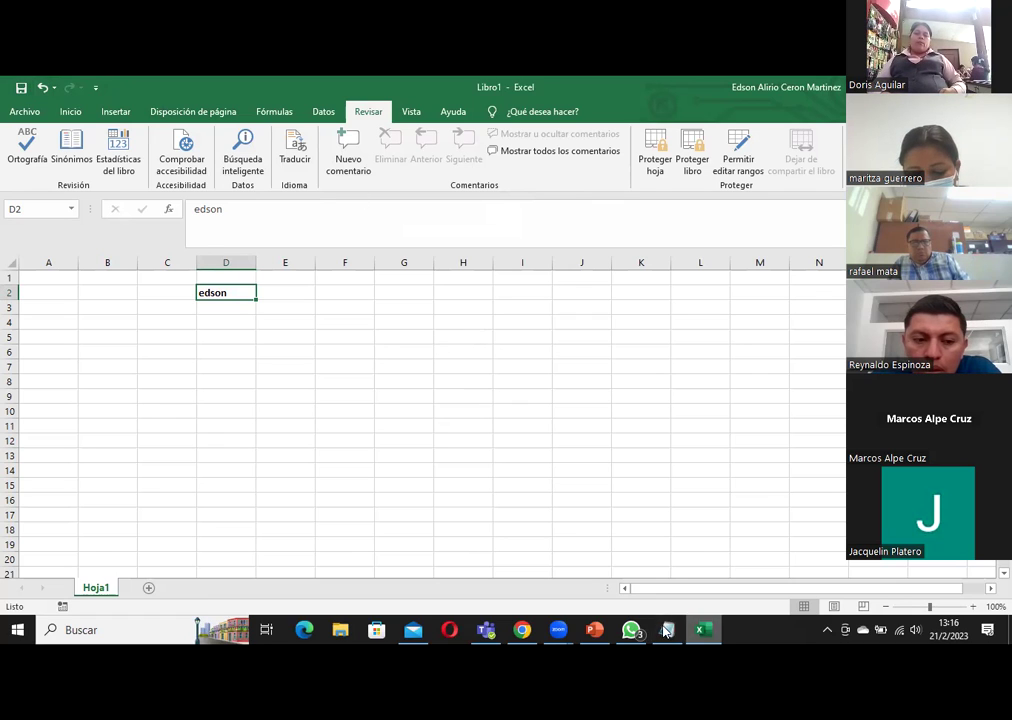
Show slide 3, Barra de Acceso Rápido, in PowerPoint, then return to the Libro1 workbook
click(597, 630)
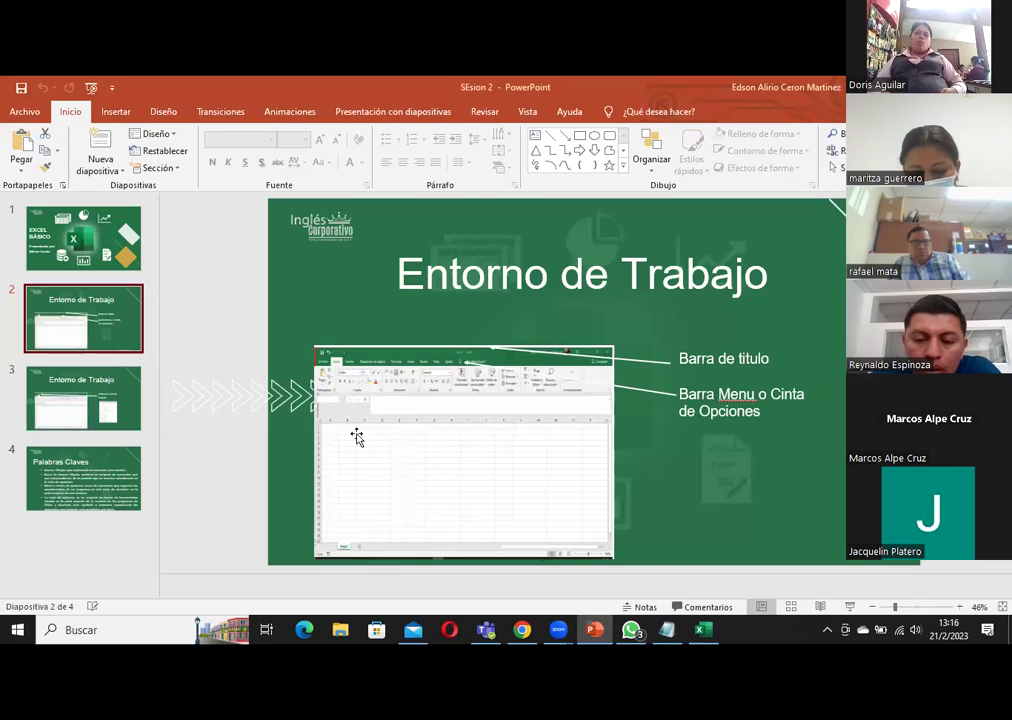
click(131, 404)
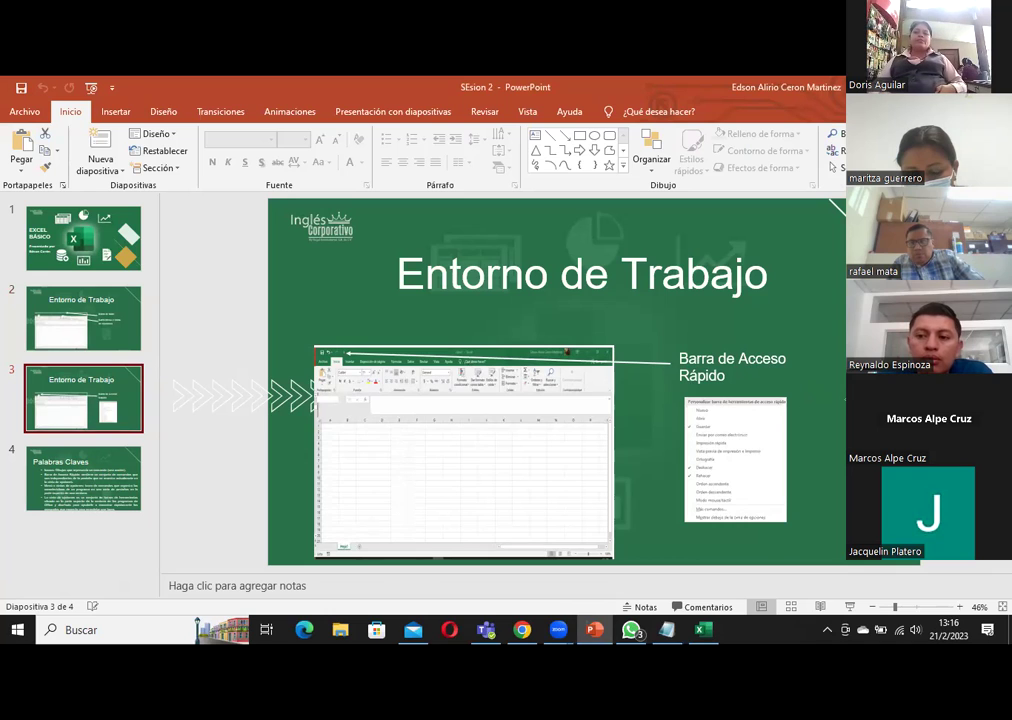
click(704, 630)
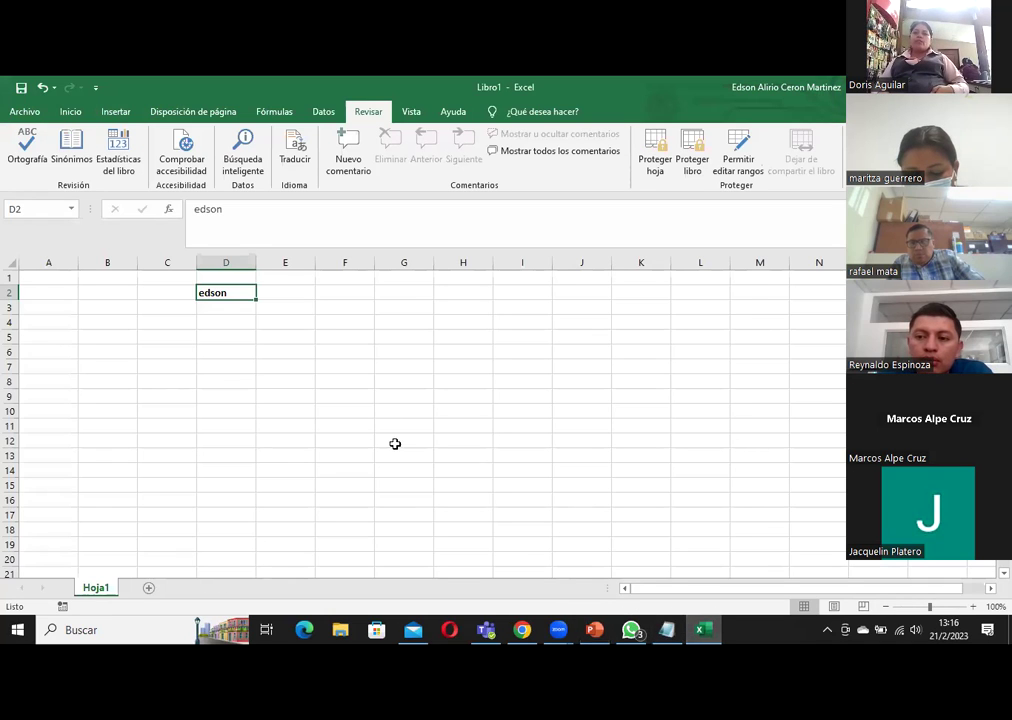
click(263, 336)
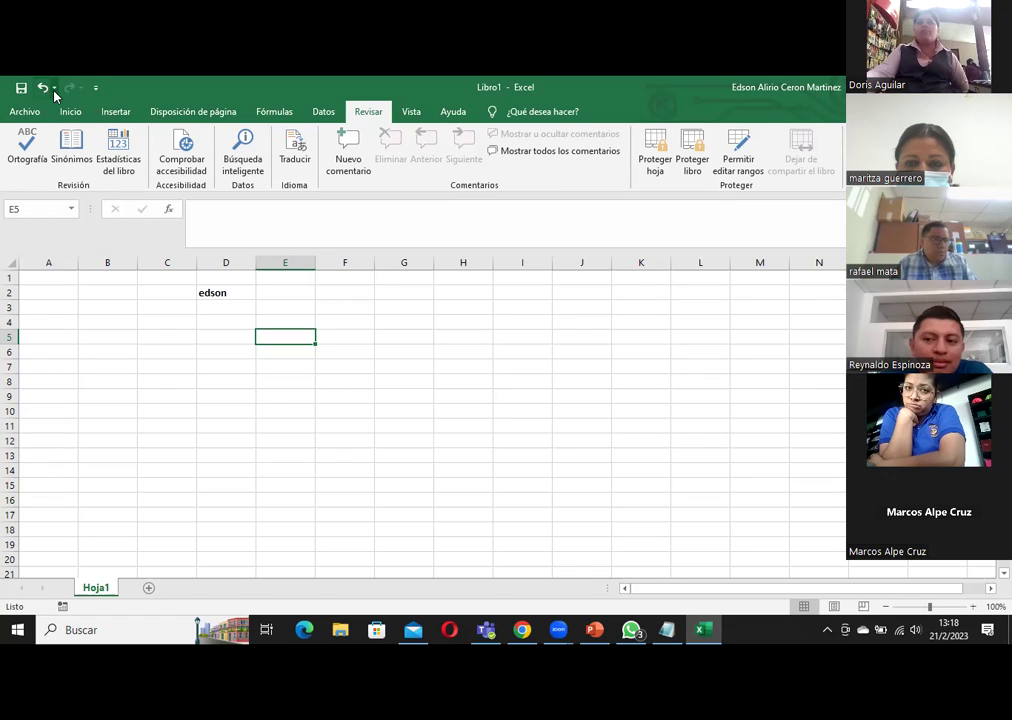
click(352, 301)
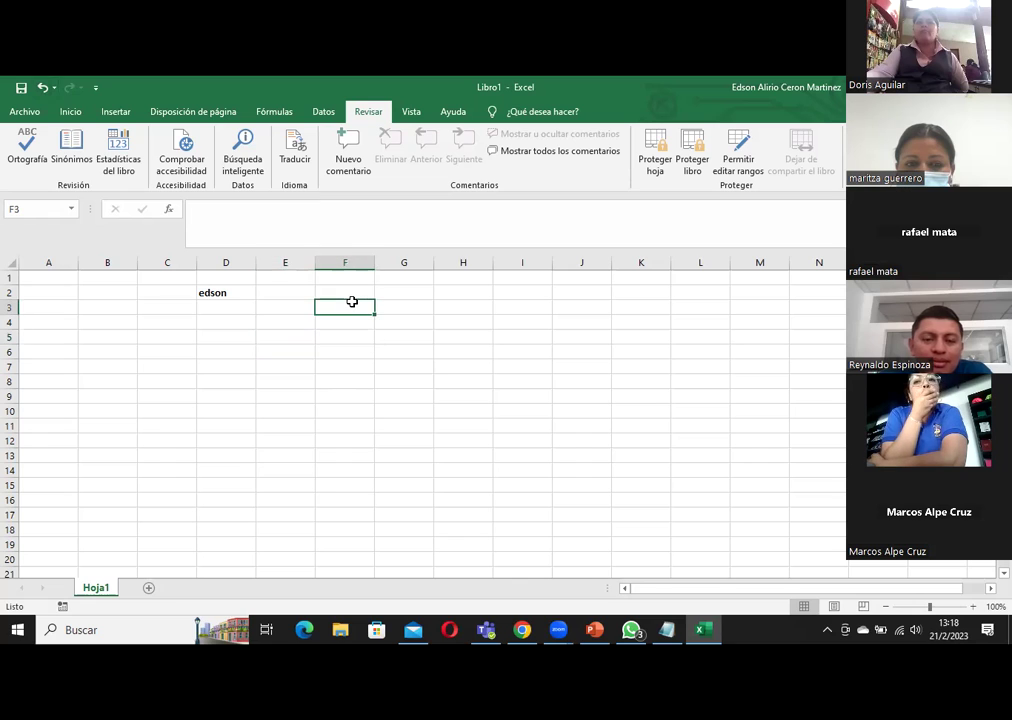
click(331, 290)
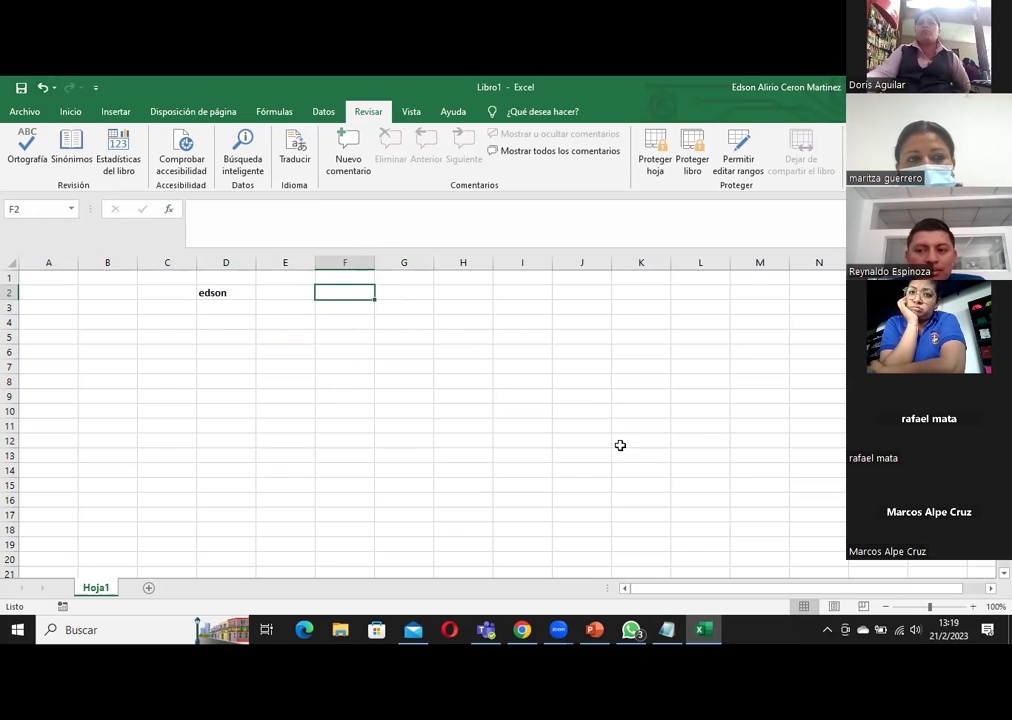
Label F2 deshacer and F3 rehacer
text(deshacer)
key(Return)
text(re)
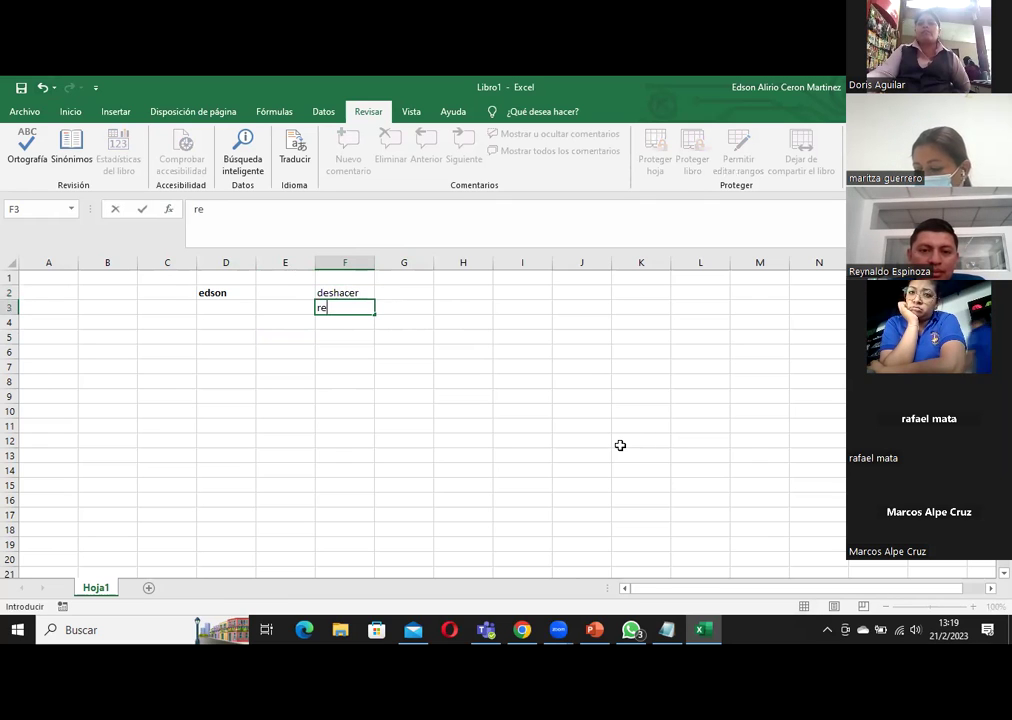
text(hacer)
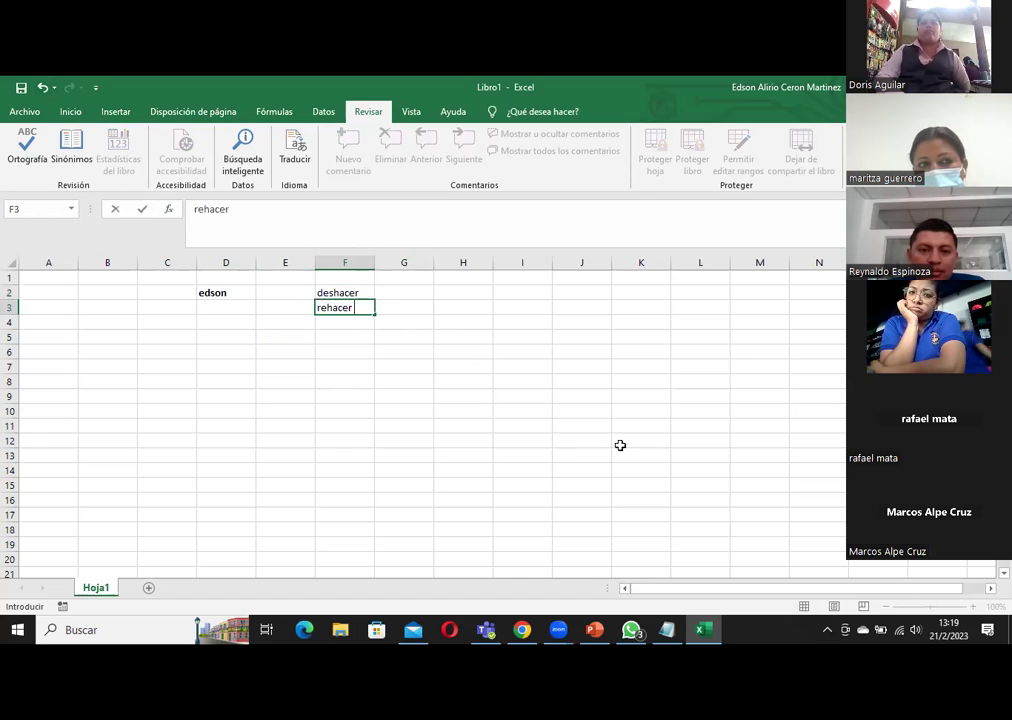
key(Up)
Add the note ^ control in cell I2
key(Right)
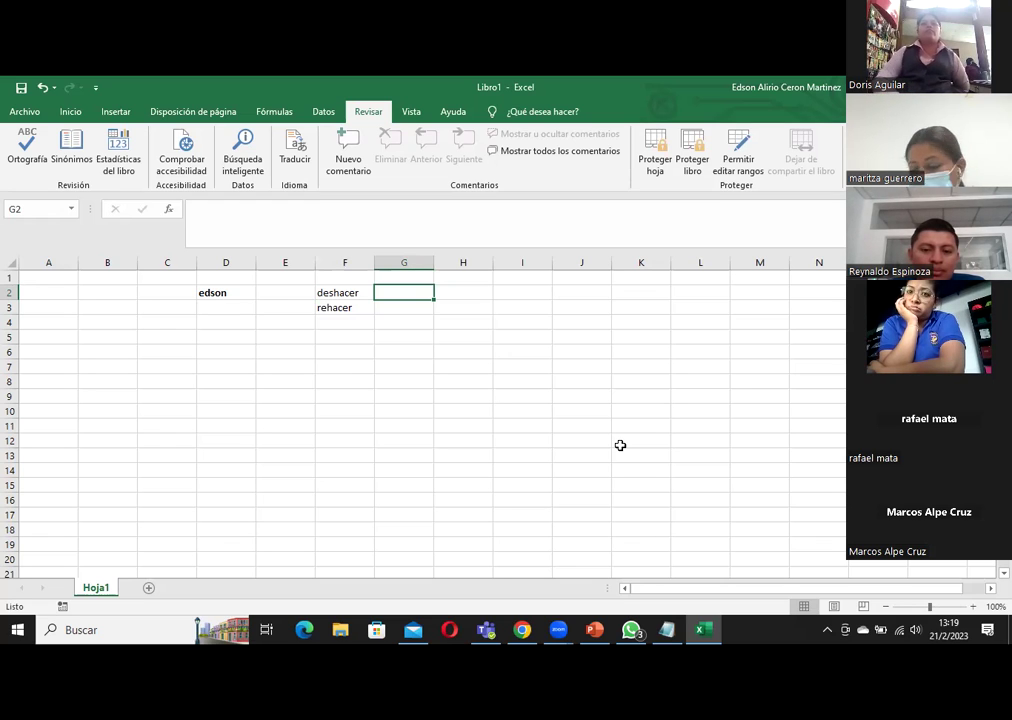
key(Right)
key(Right)
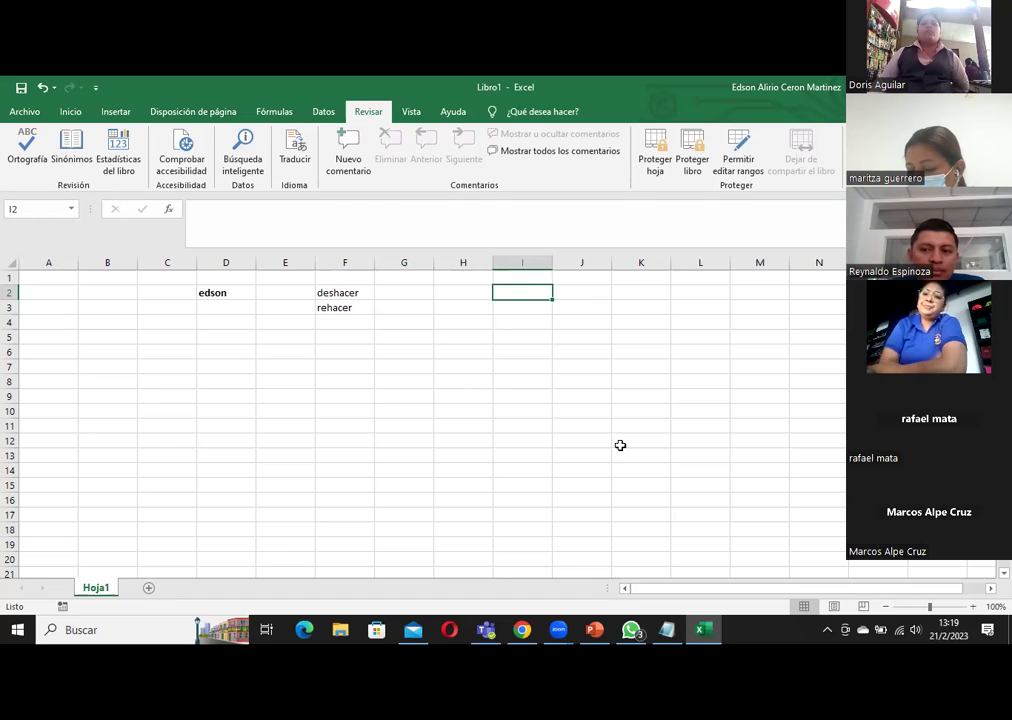
text(^ control)
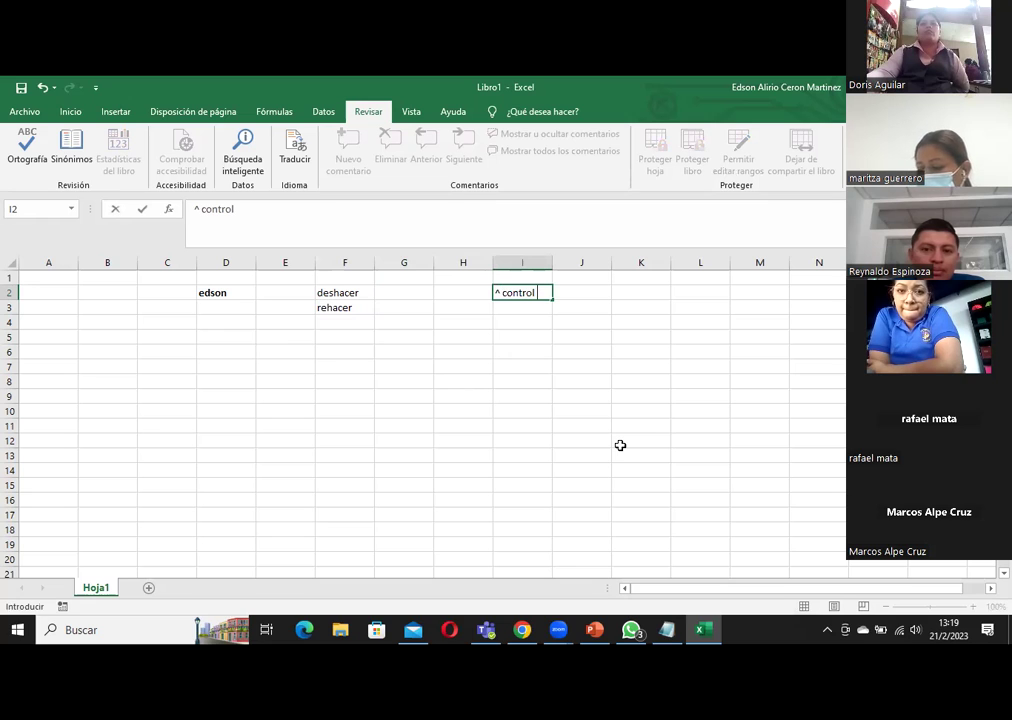
key(Return)
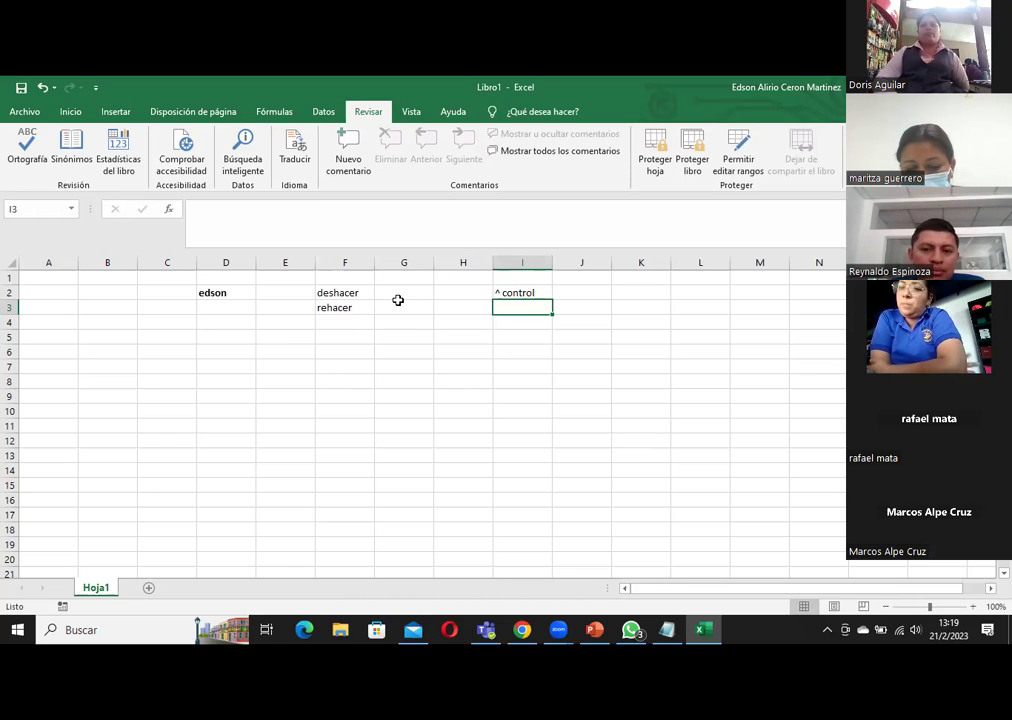
click(401, 290)
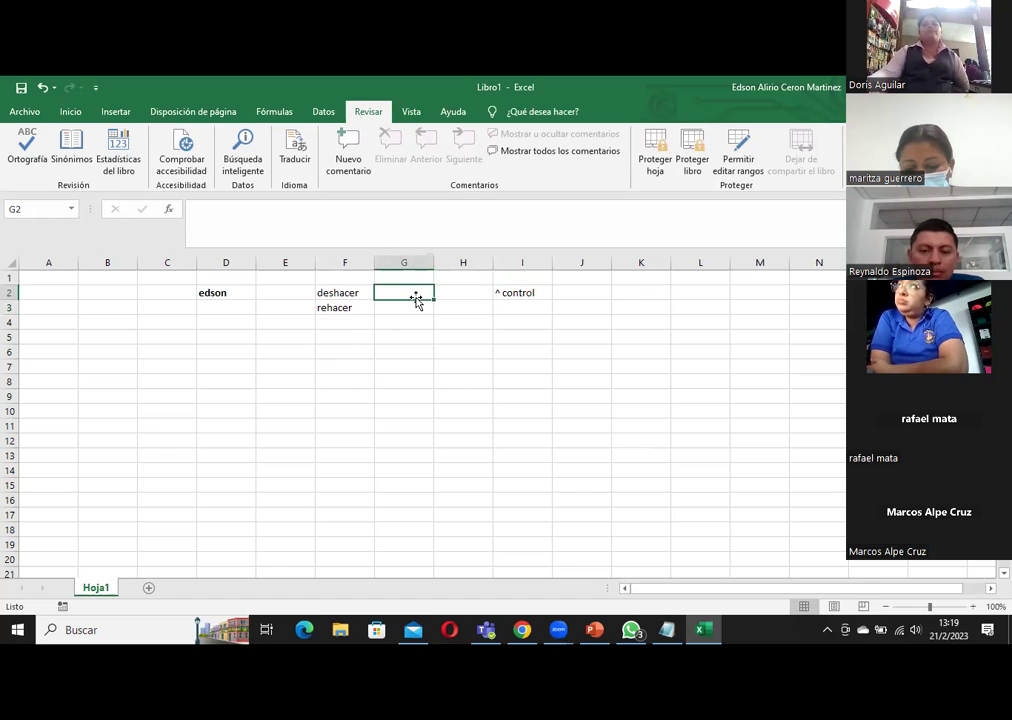
Enter ^Z in G2 beside deshacer and ^Y in G3 beside rehacer
text(^Y)
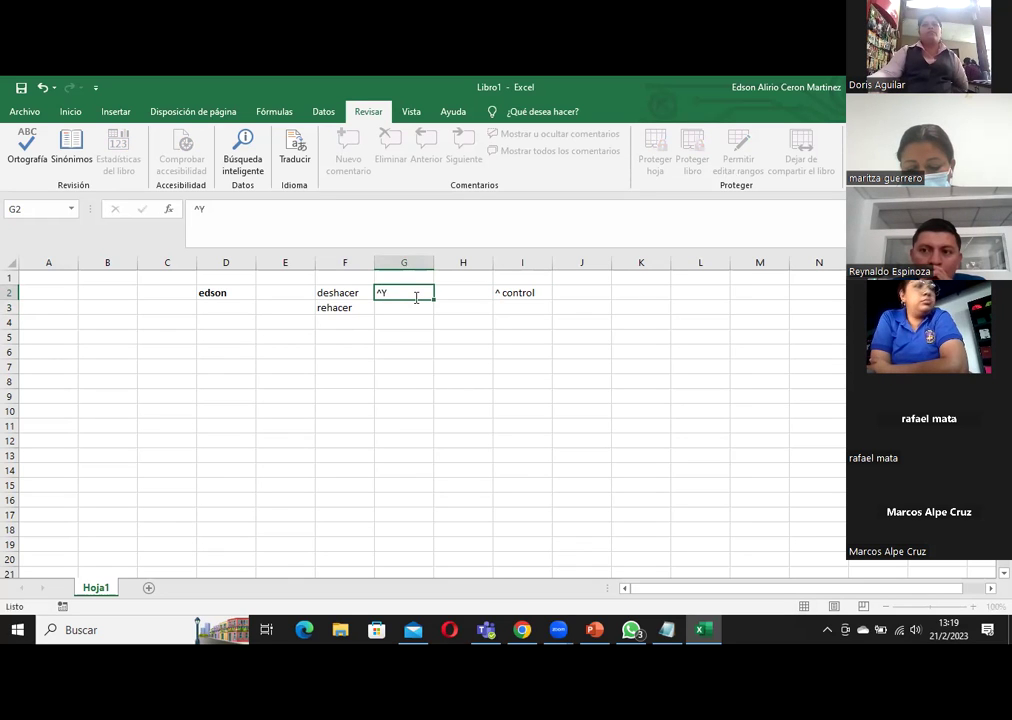
key(Return)
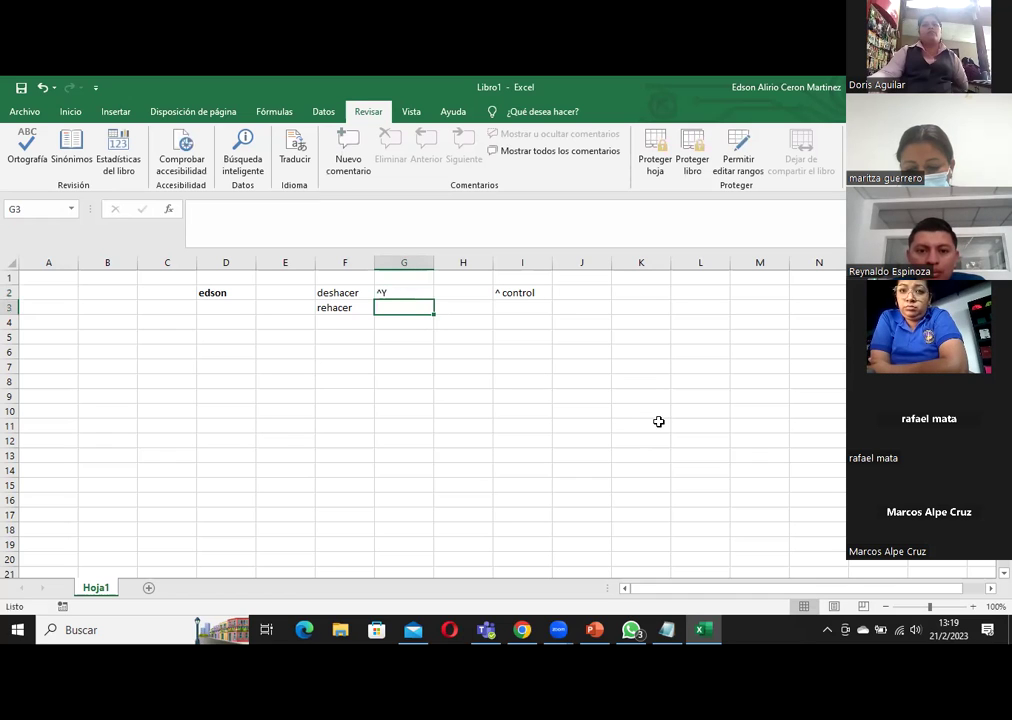
click(391, 291)
double_click(394, 290)
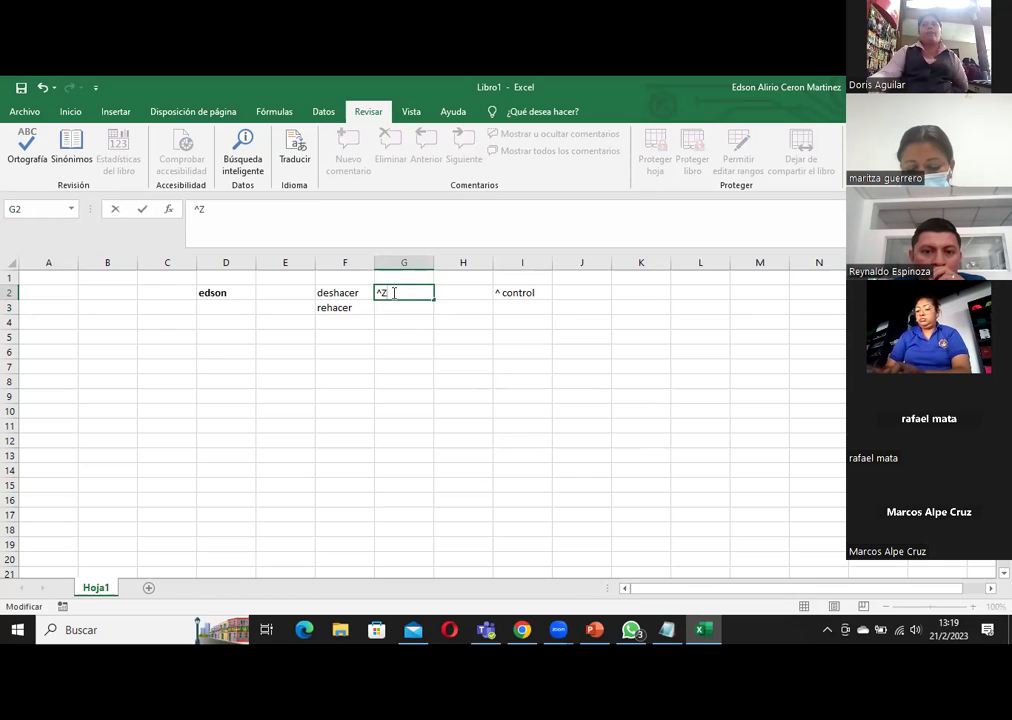
key(Return)
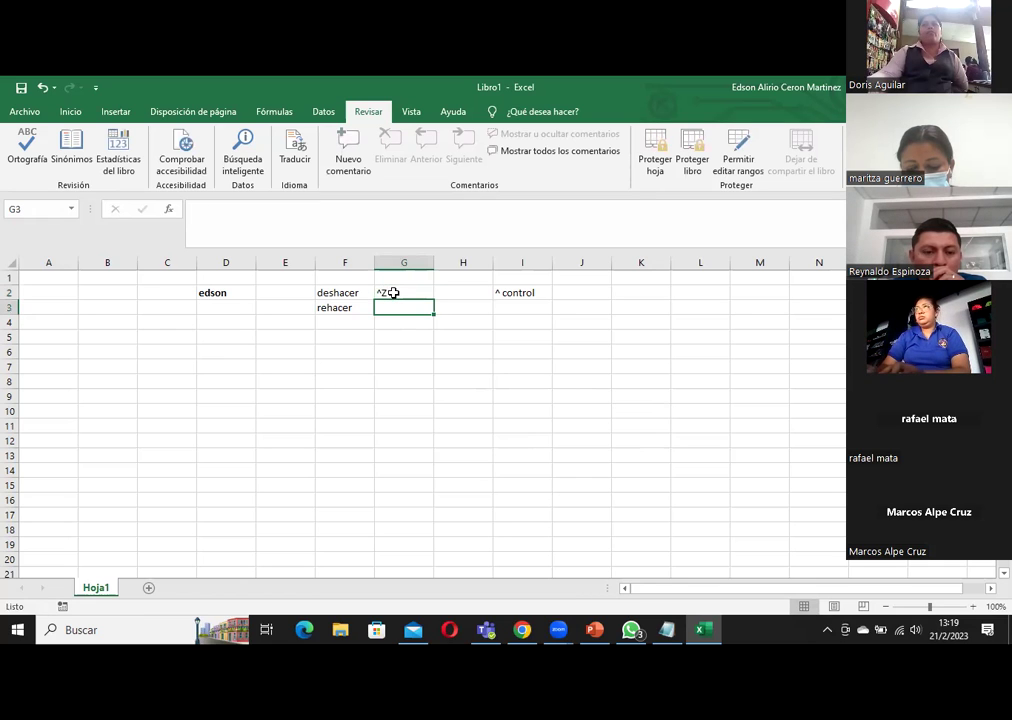
text(^Y)
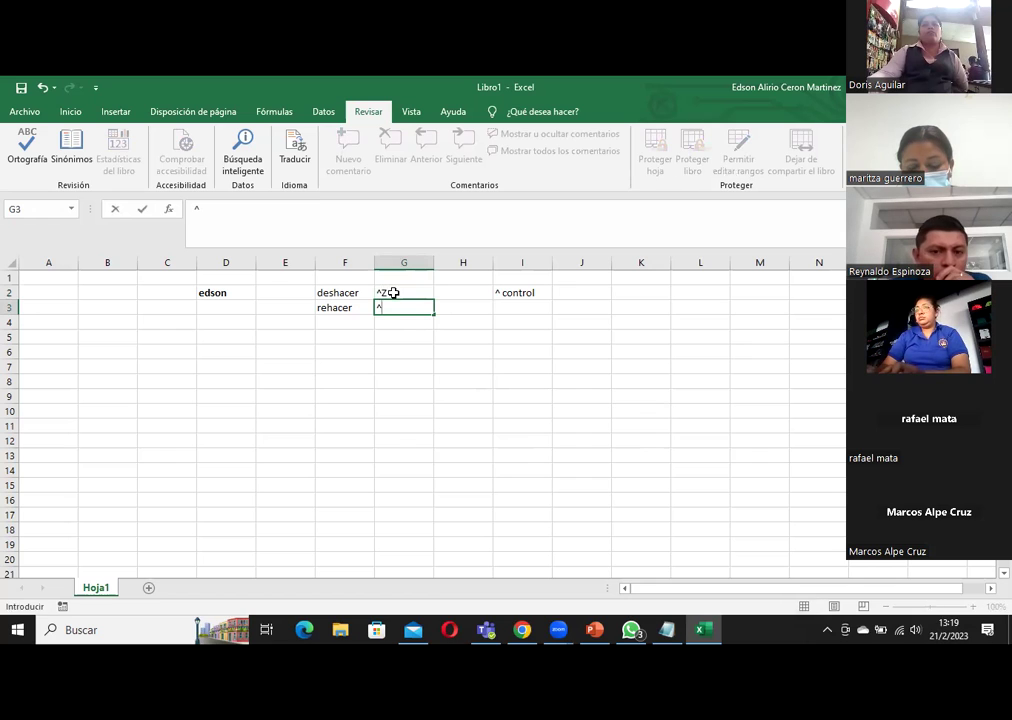
key(Return)
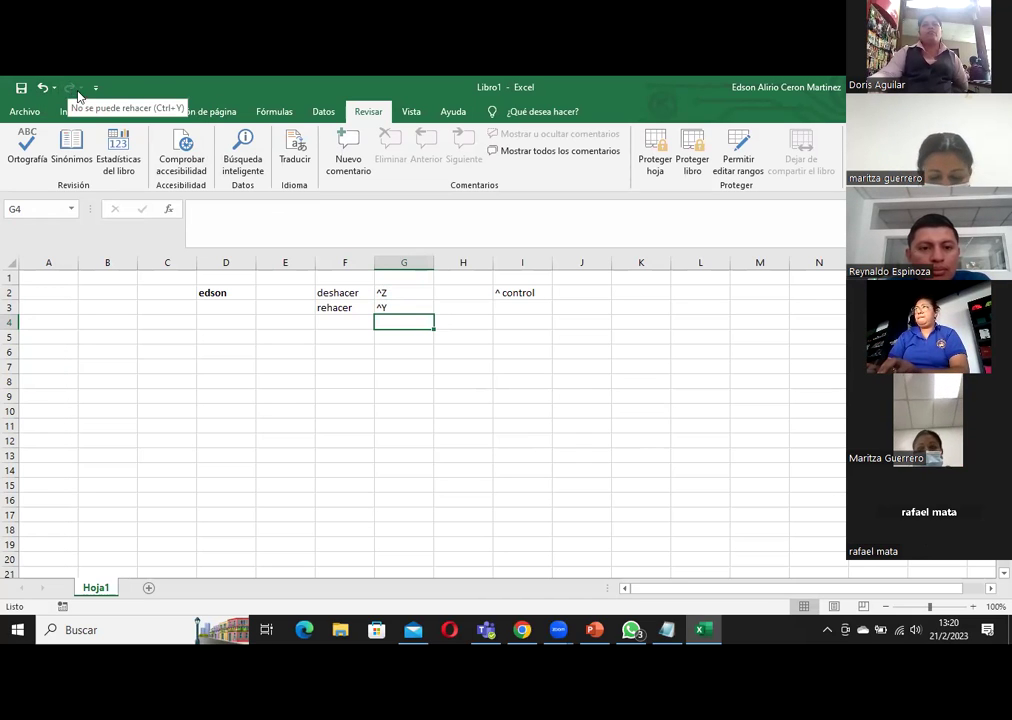
Enter 12 in F5 and 23 in F6, then clear F6 and undo the clearing with Ctrl+Z
click(357, 340)
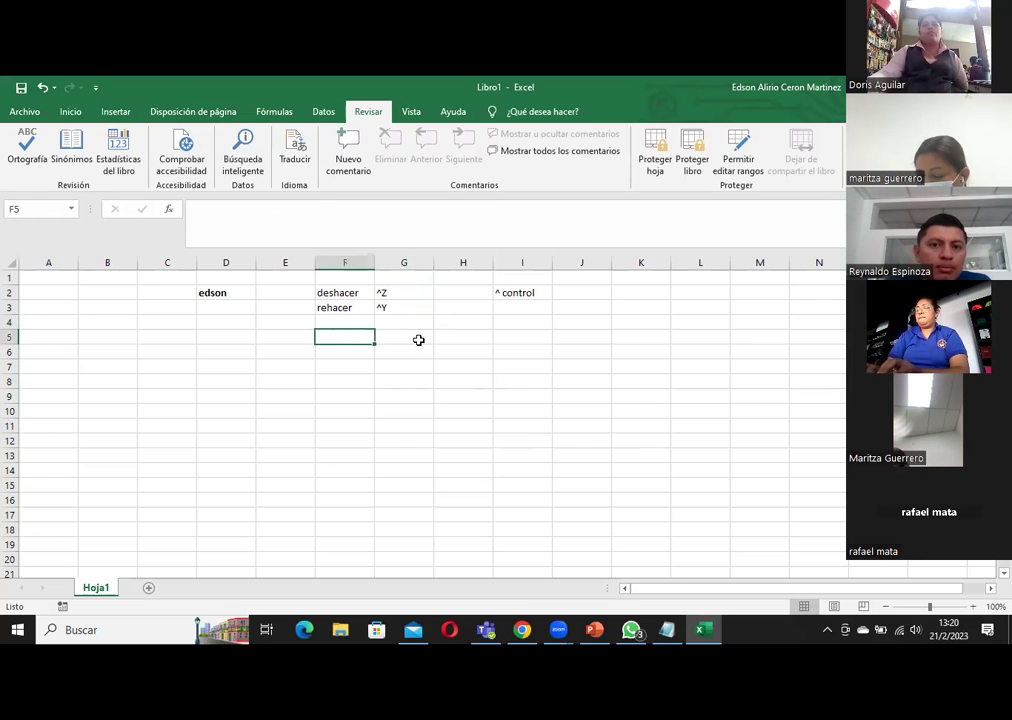
text(12)
key(Return)
text(23)
key(Return)
key(Up)
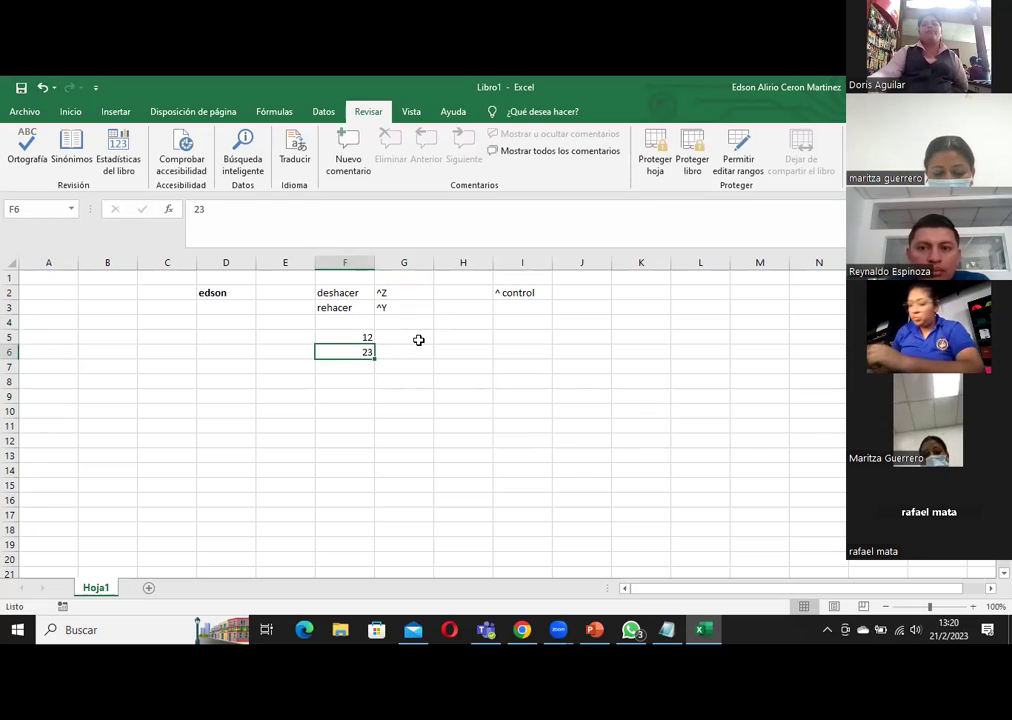
key(Delete)
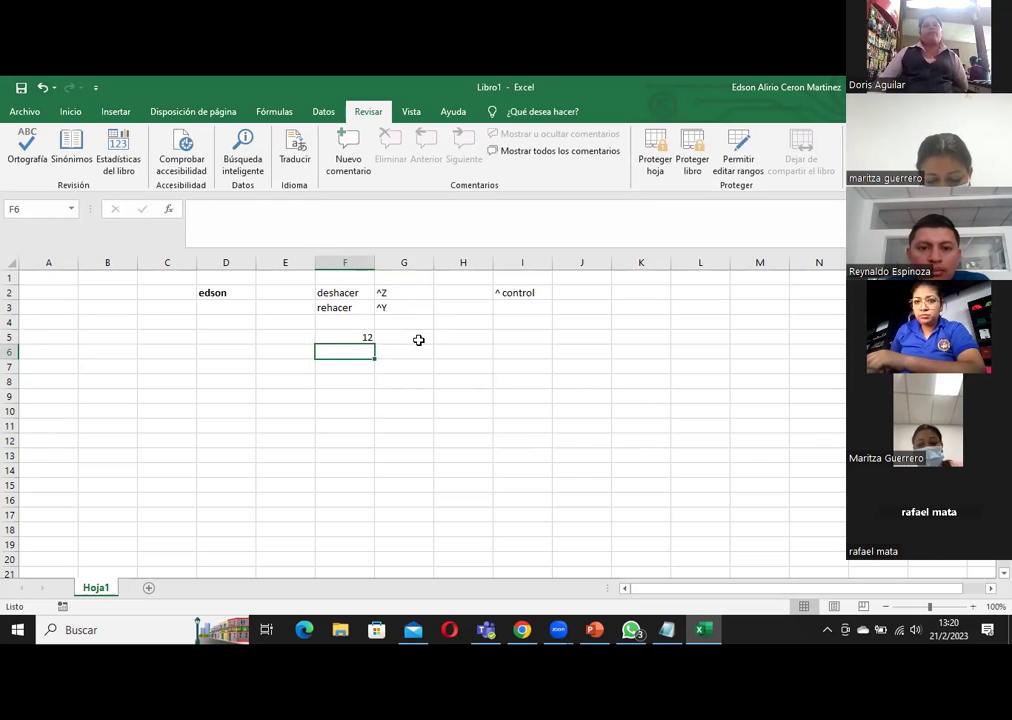
key(ctrl+z)
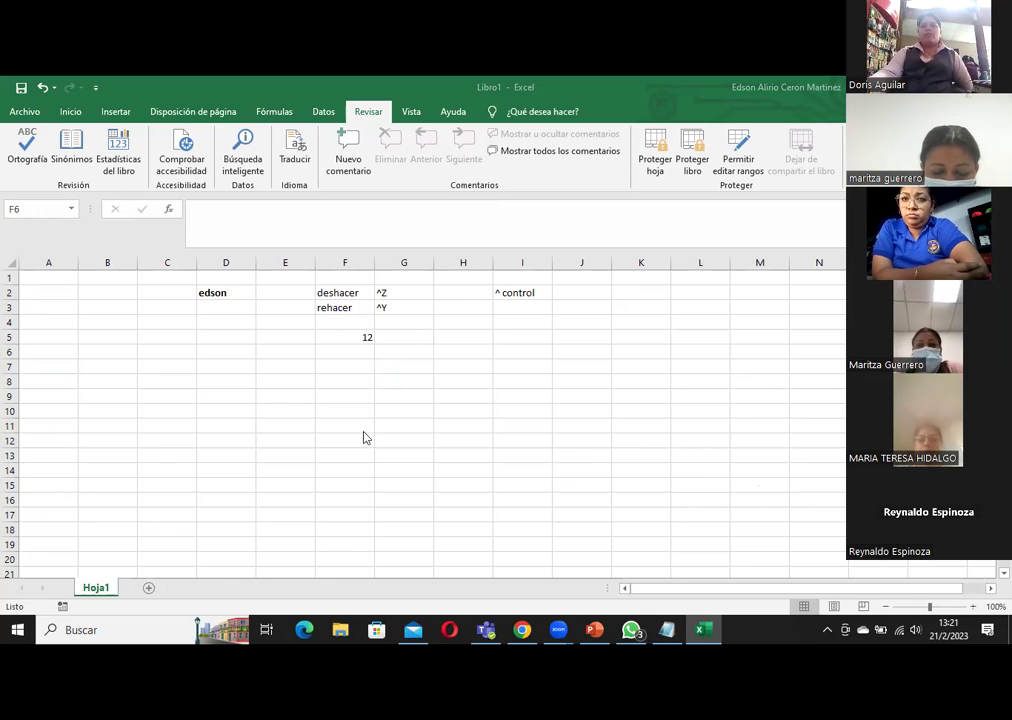
Add the Nuevo command to the quick access toolbar
click(370, 356)
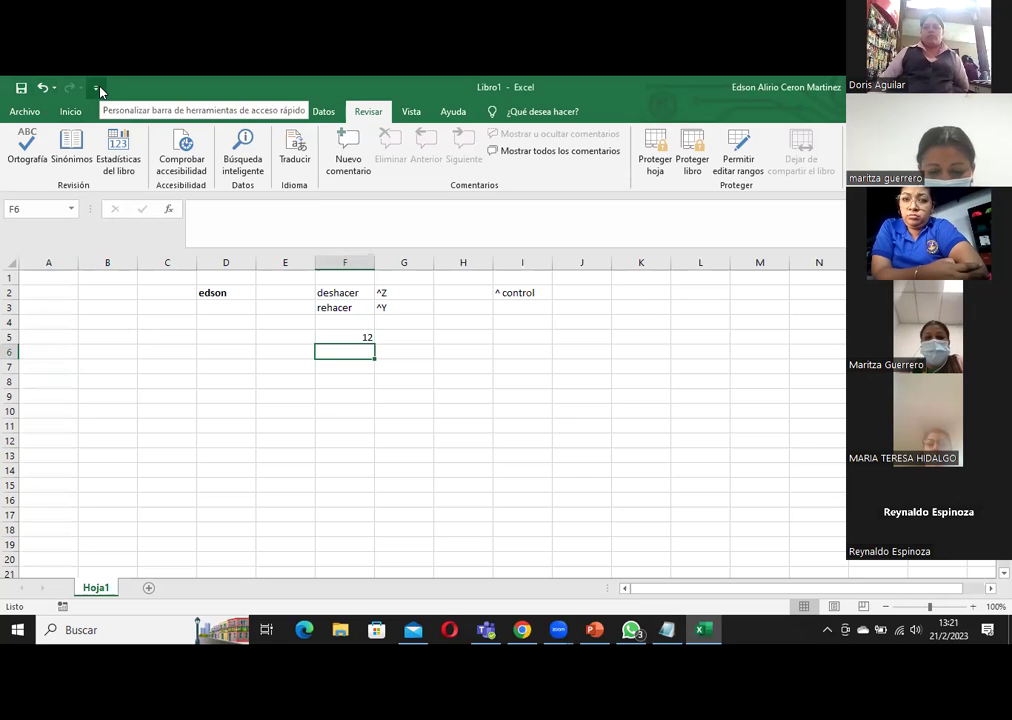
click(97, 90)
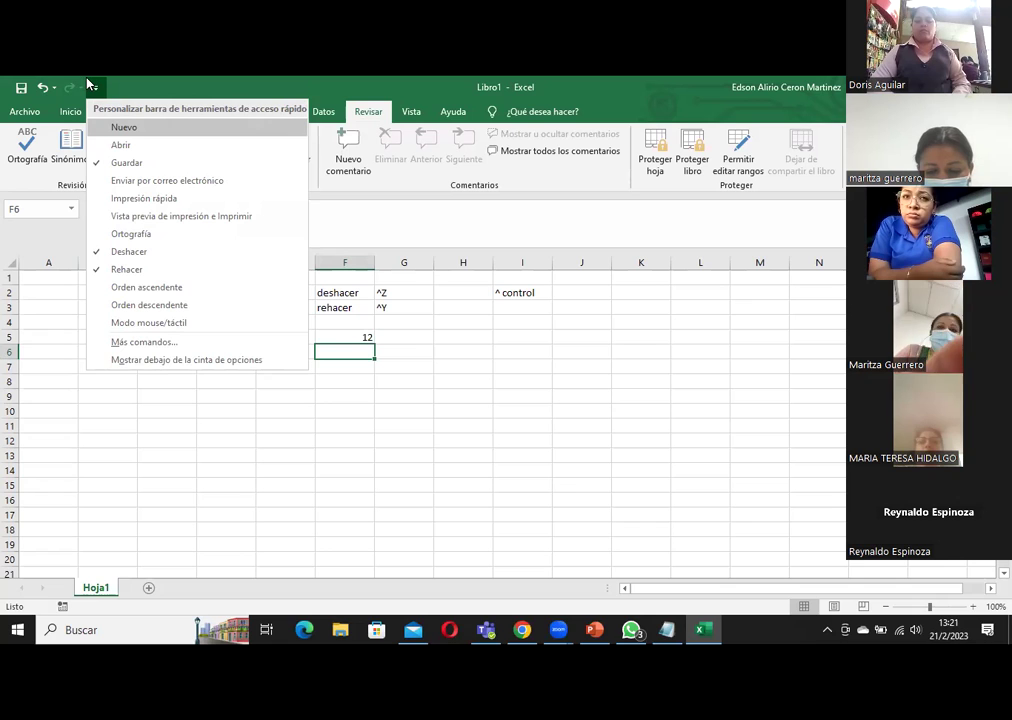
click(468, 510)
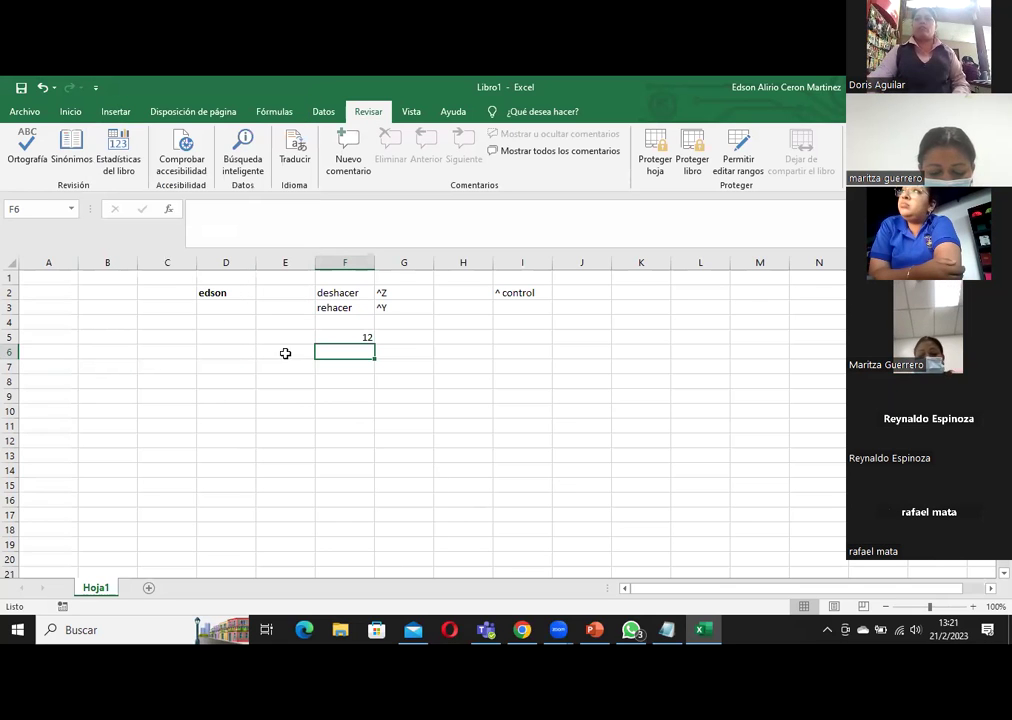
click(96, 89)
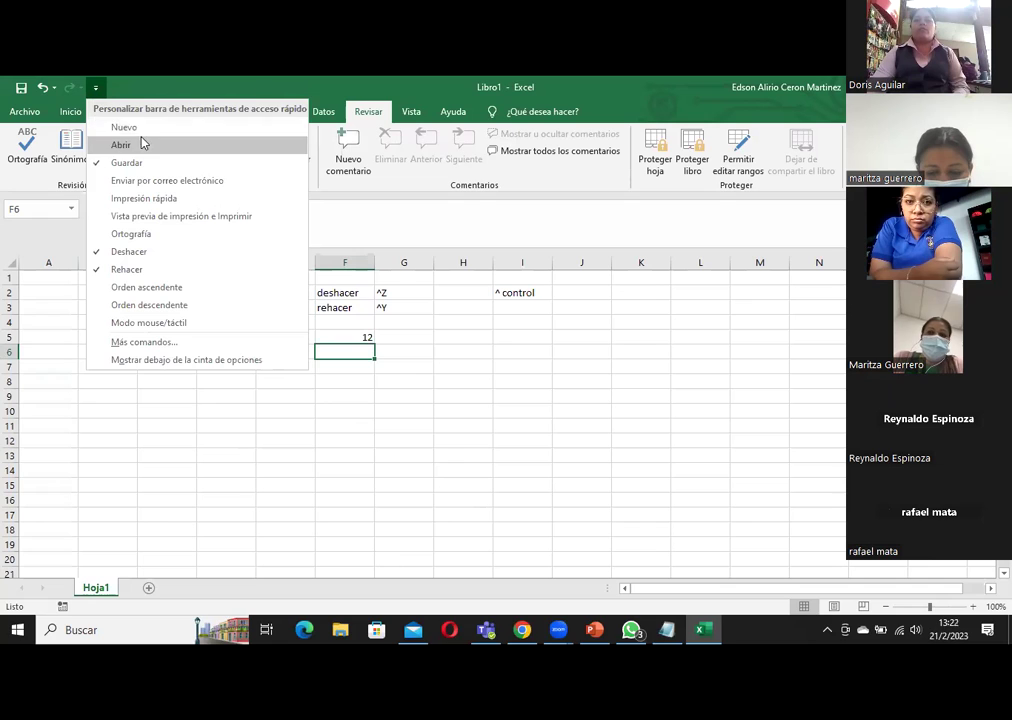
click(132, 133)
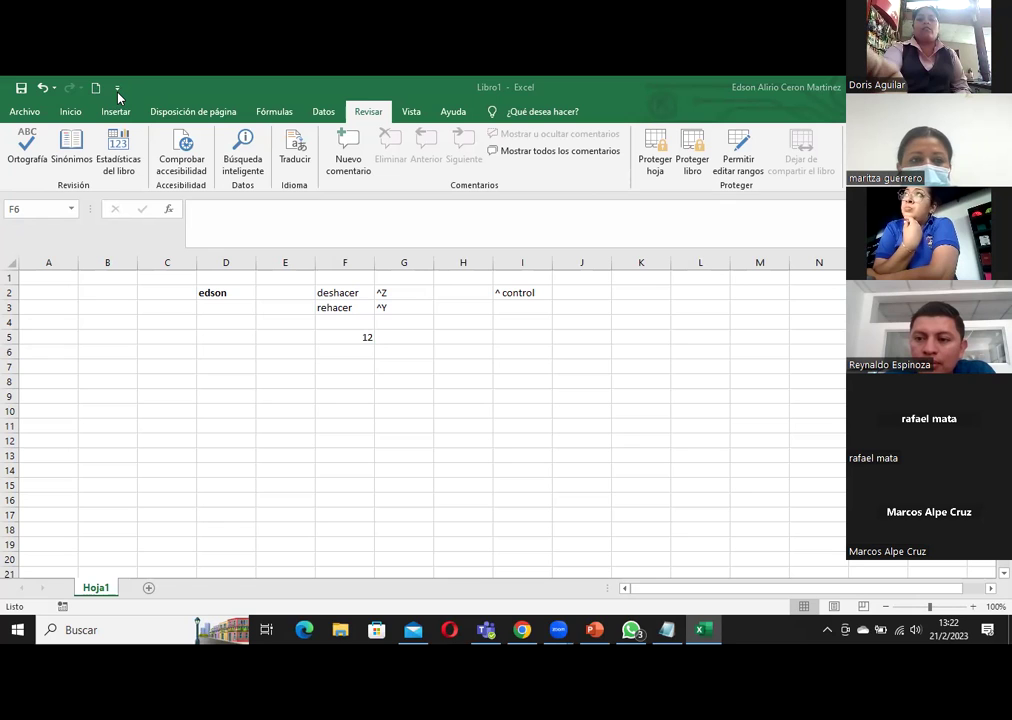
Add Abrir to the quick access toolbar, try it out, then remove Nuevo
click(118, 91)
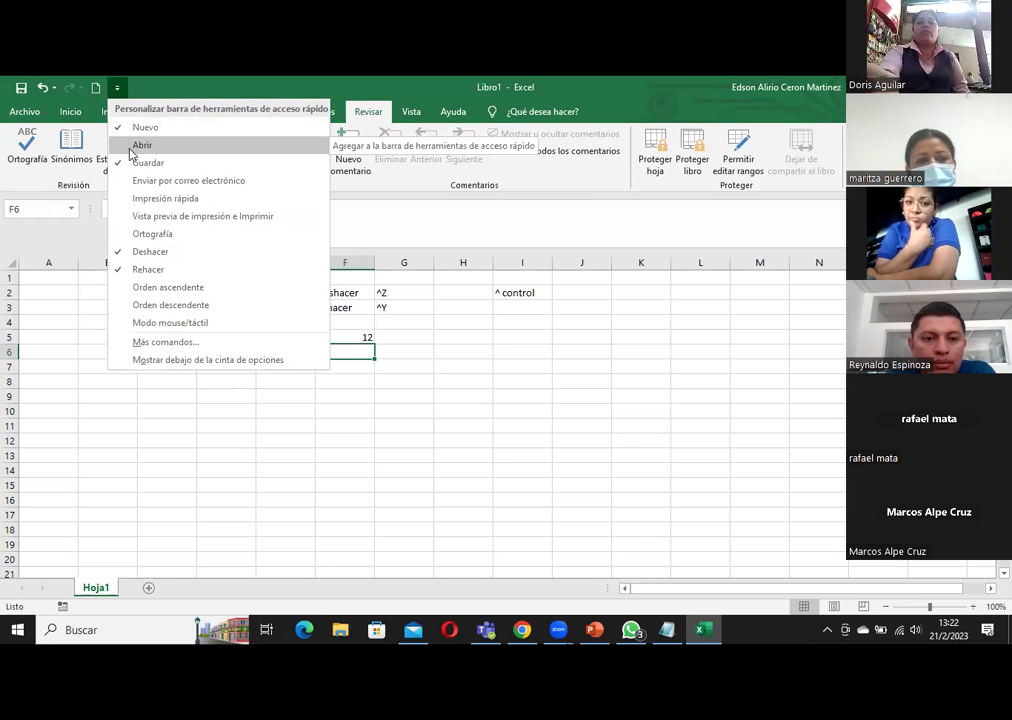
click(136, 150)
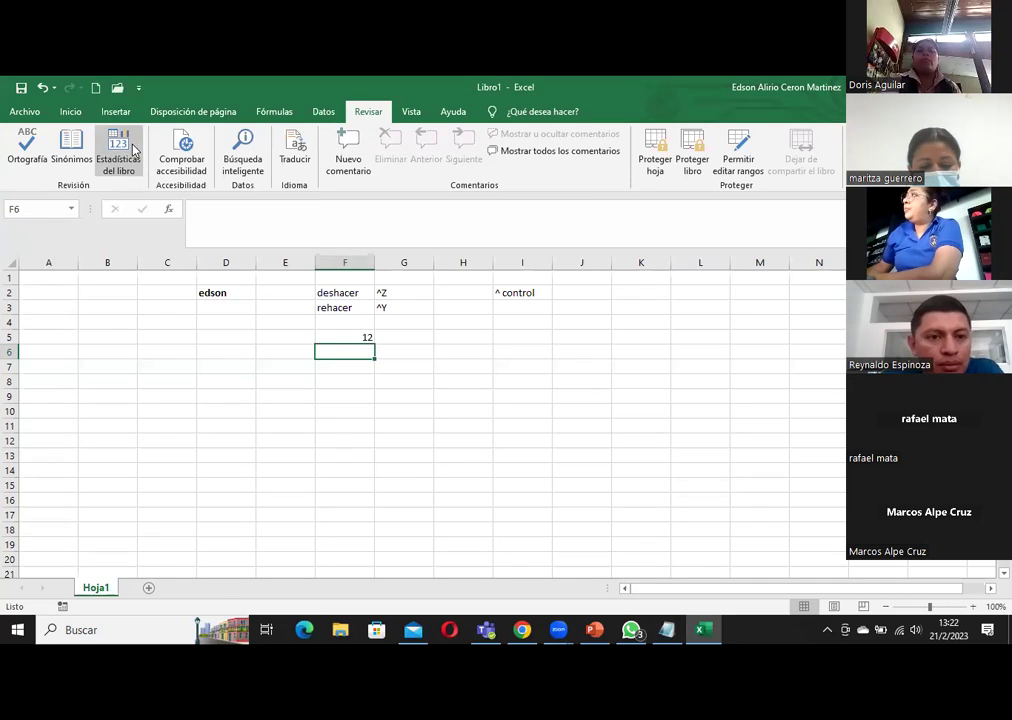
click(116, 90)
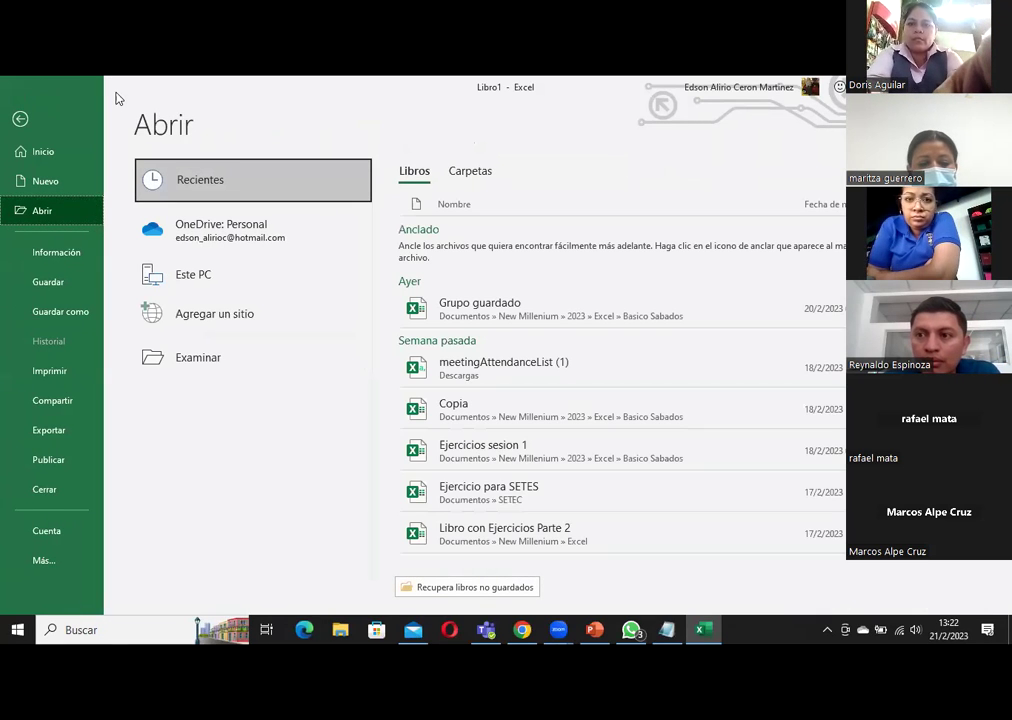
click(20, 118)
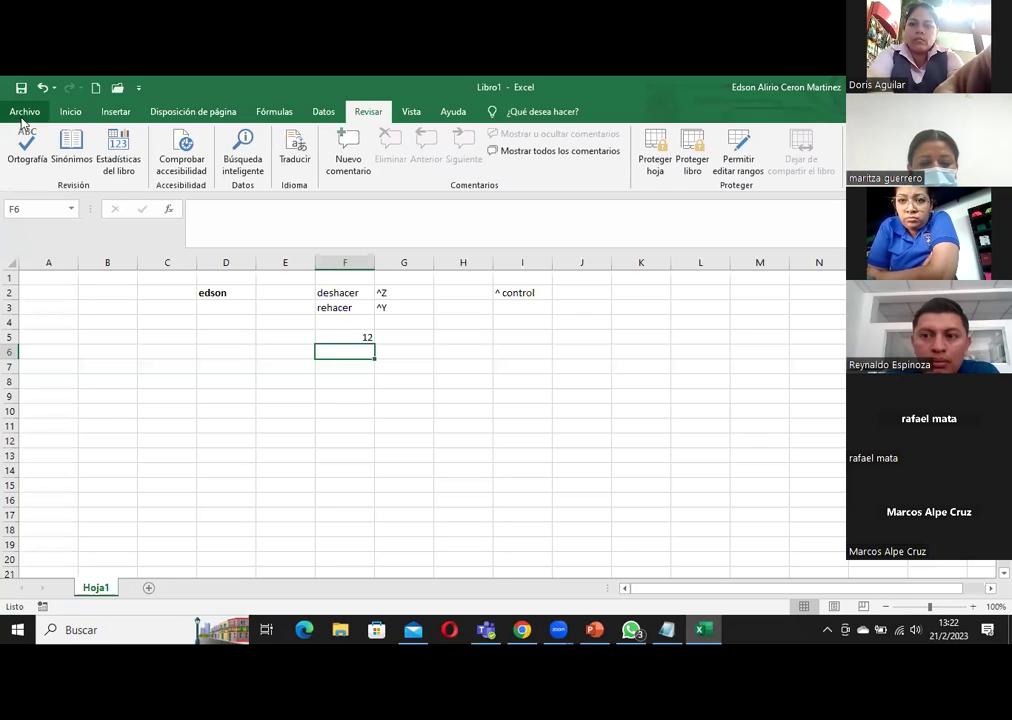
click(140, 89)
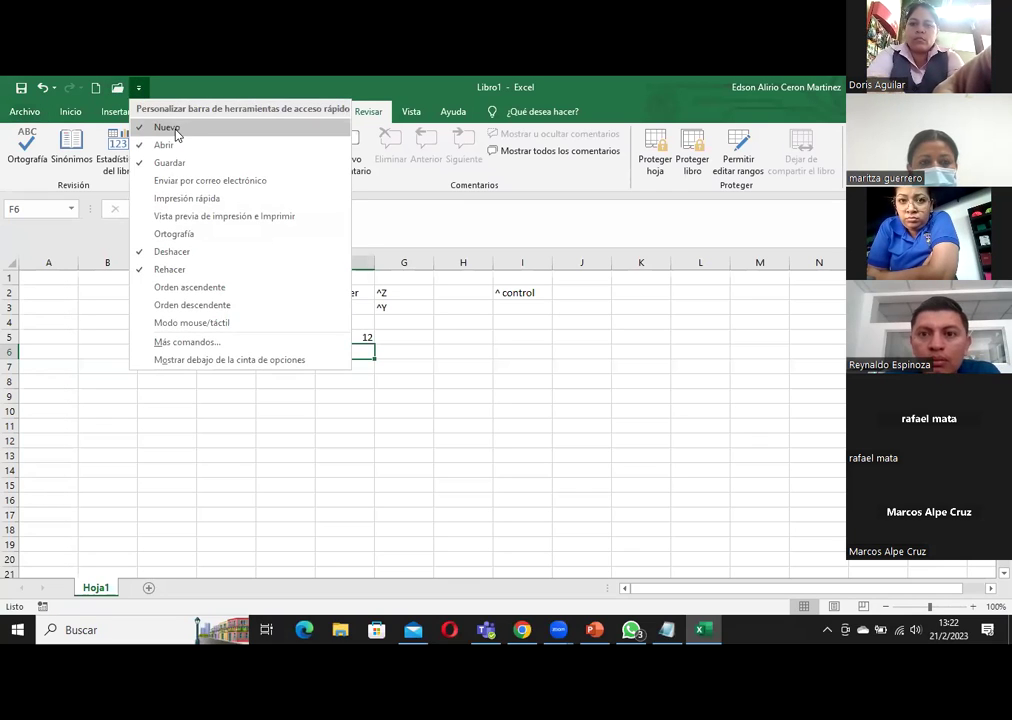
click(167, 129)
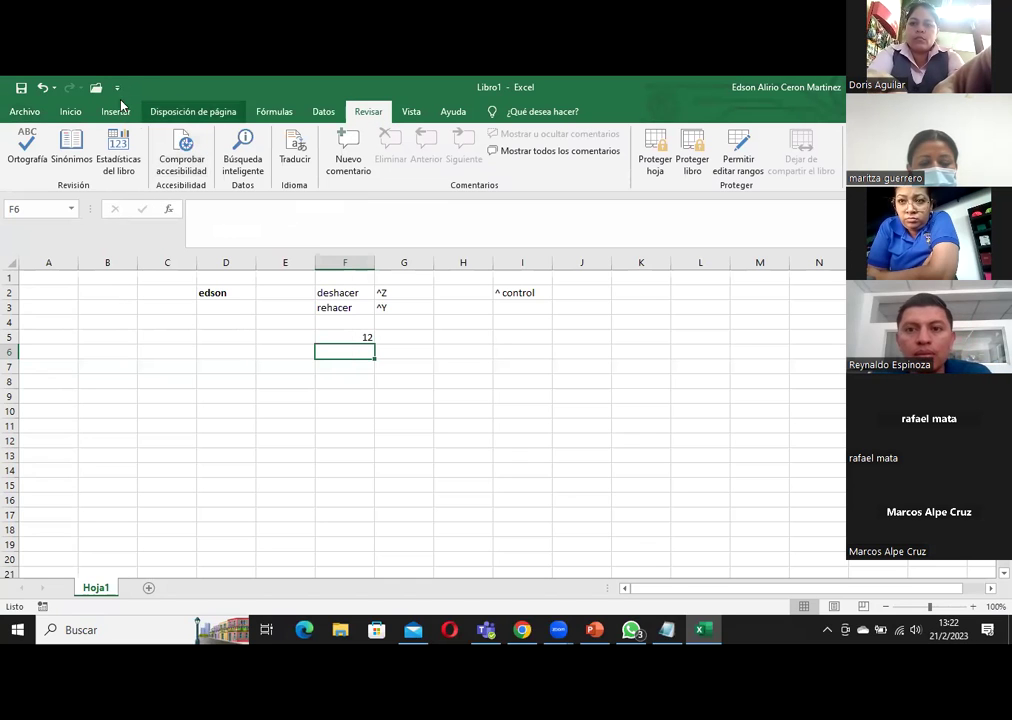
click(117, 92)
Remove Abrir from the quick access toolbar
click(150, 145)
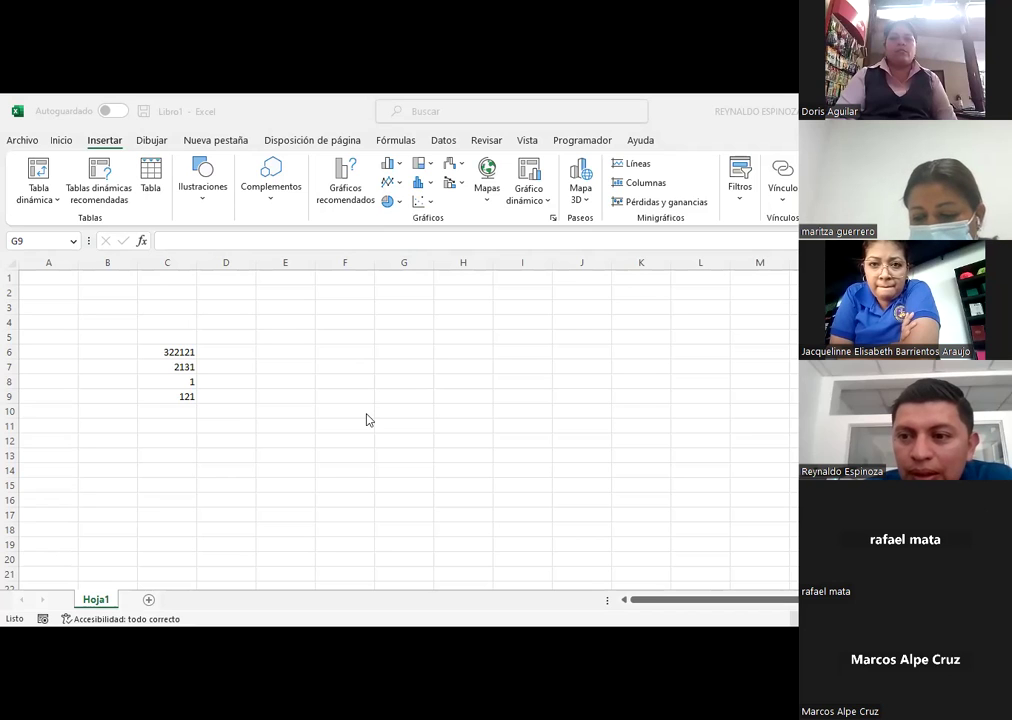
Turn on 'Mostrar la Barra de herramientas de acceso rápido' in Excel Options
click(24, 141)
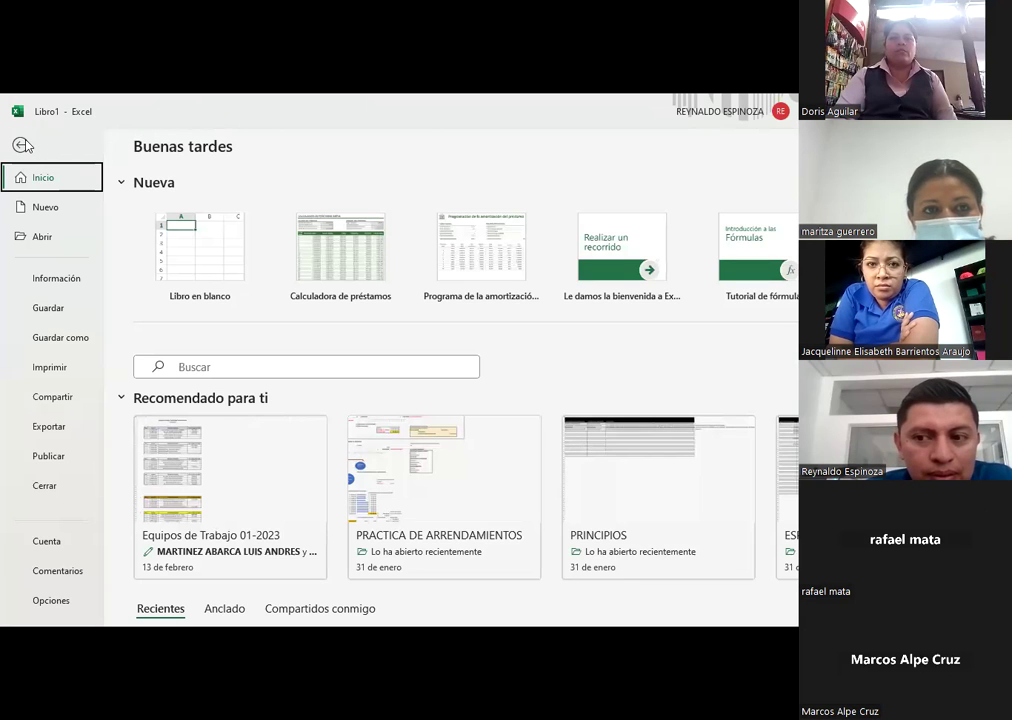
click(47, 598)
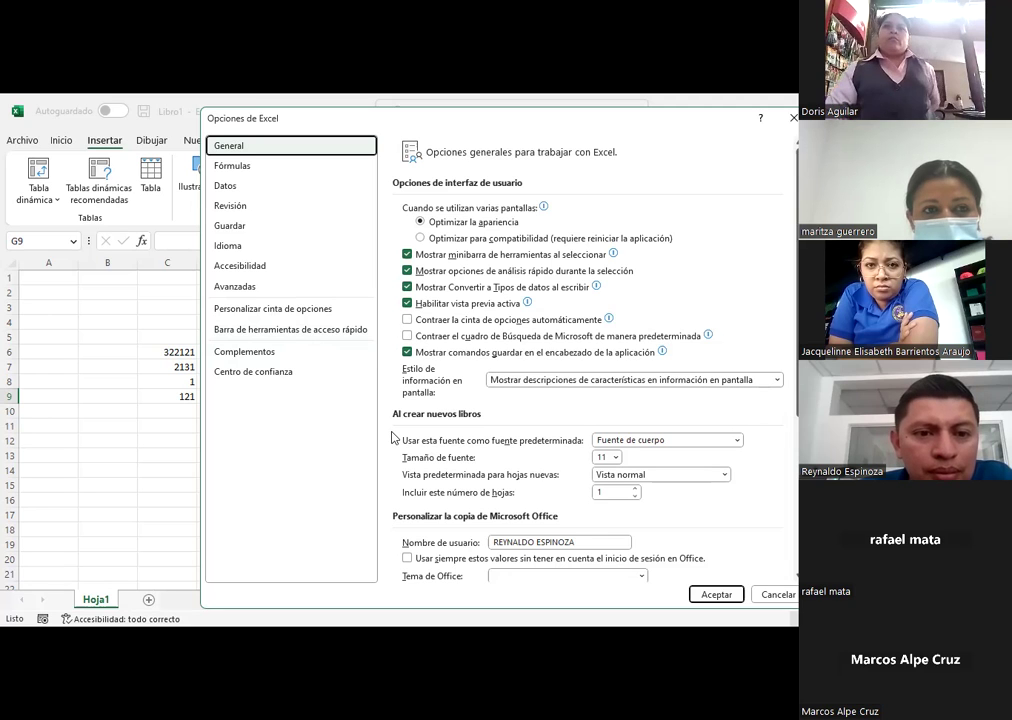
click(280, 336)
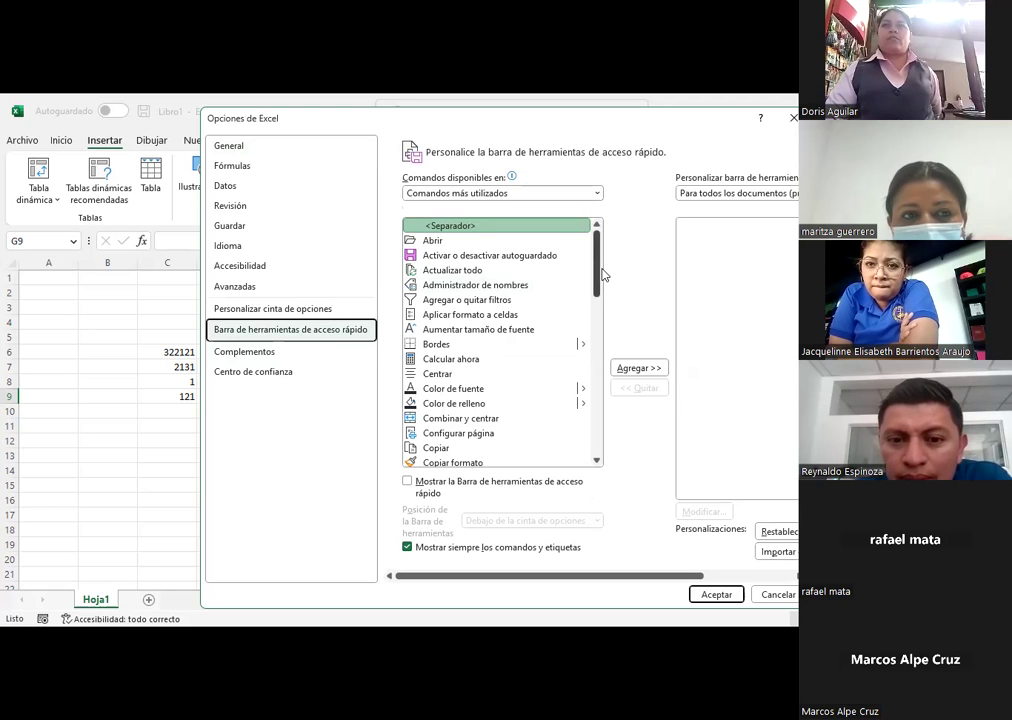
click(446, 485)
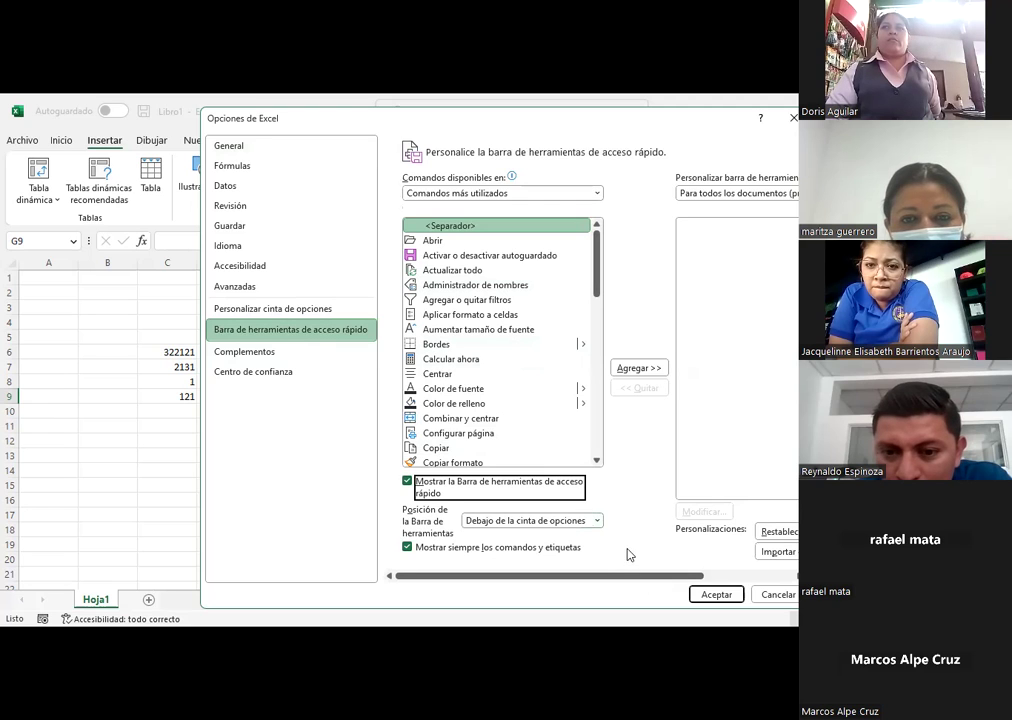
click(709, 596)
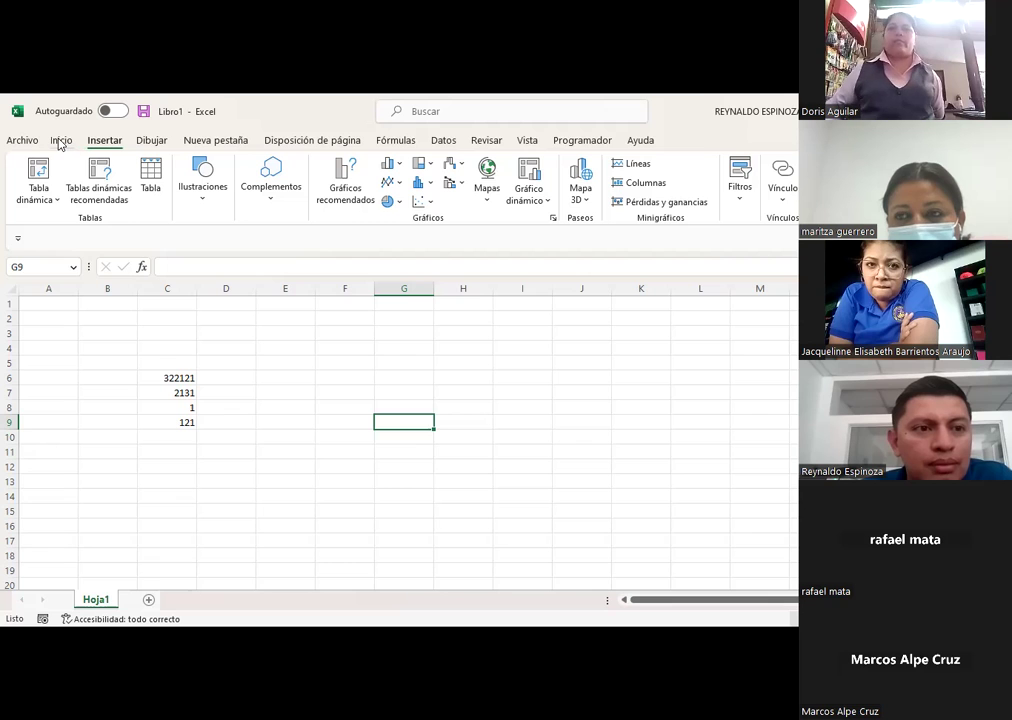
click(18, 241)
Close and reopen the quick access toolbar customization list
click(18, 241)
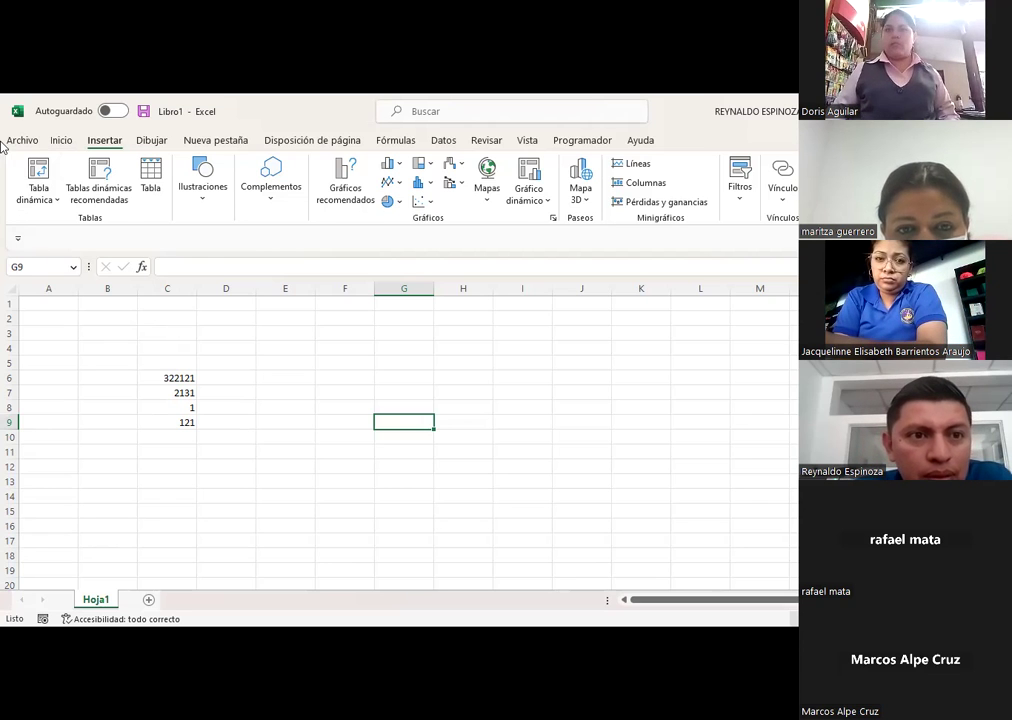
click(18, 239)
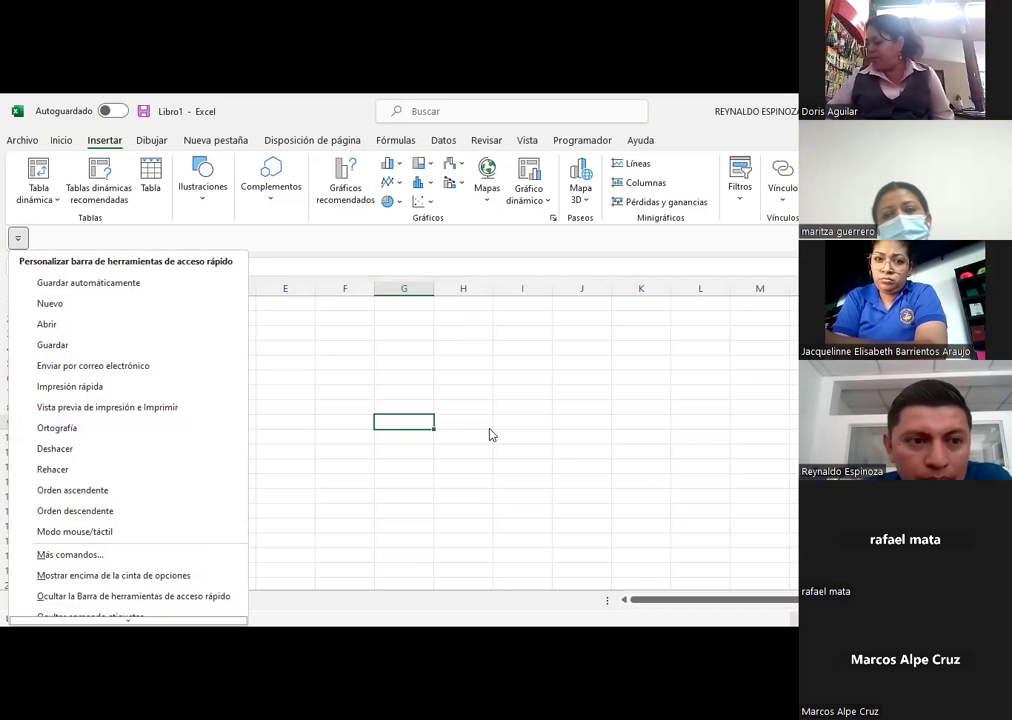
Move the quick access toolbar above the ribbon through Excel Options
click(33, 142)
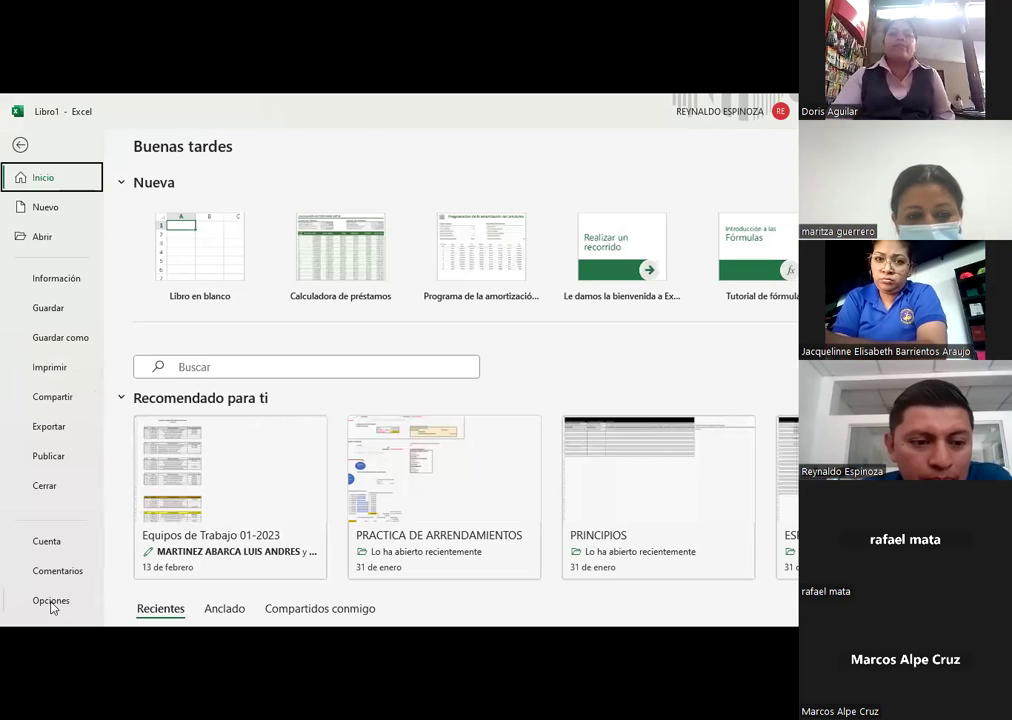
click(51, 603)
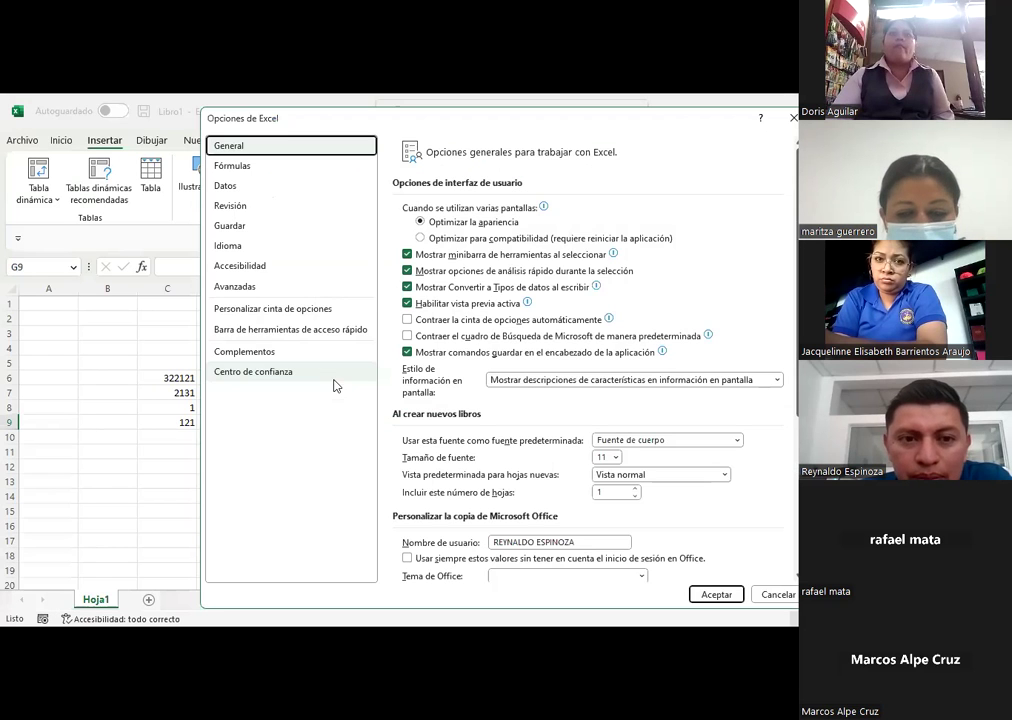
click(289, 330)
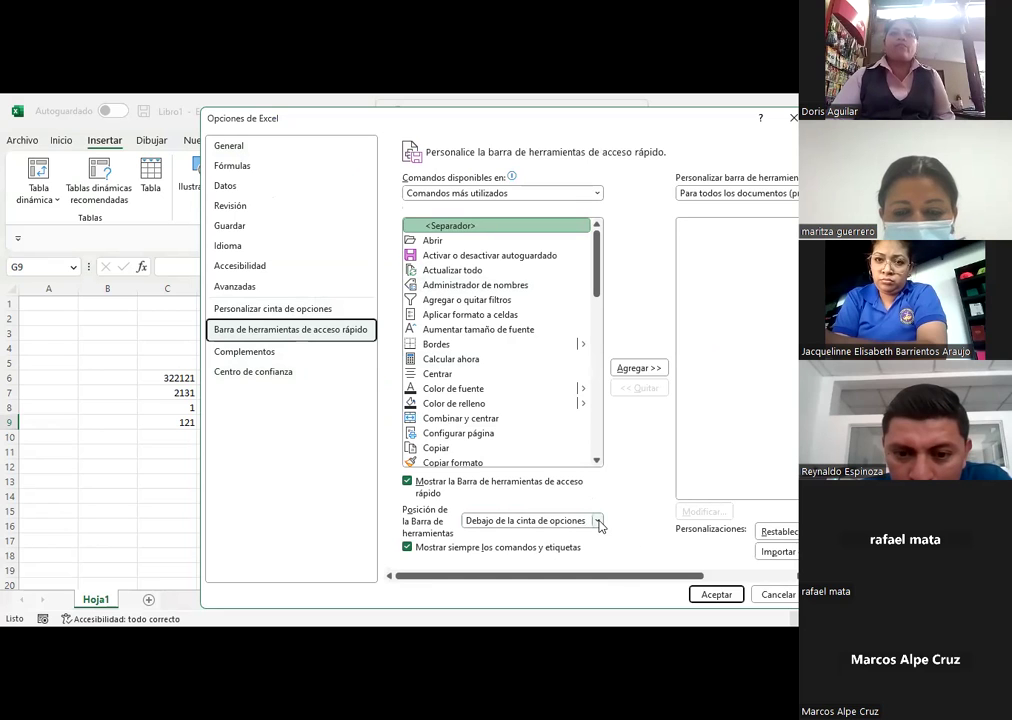
click(598, 521)
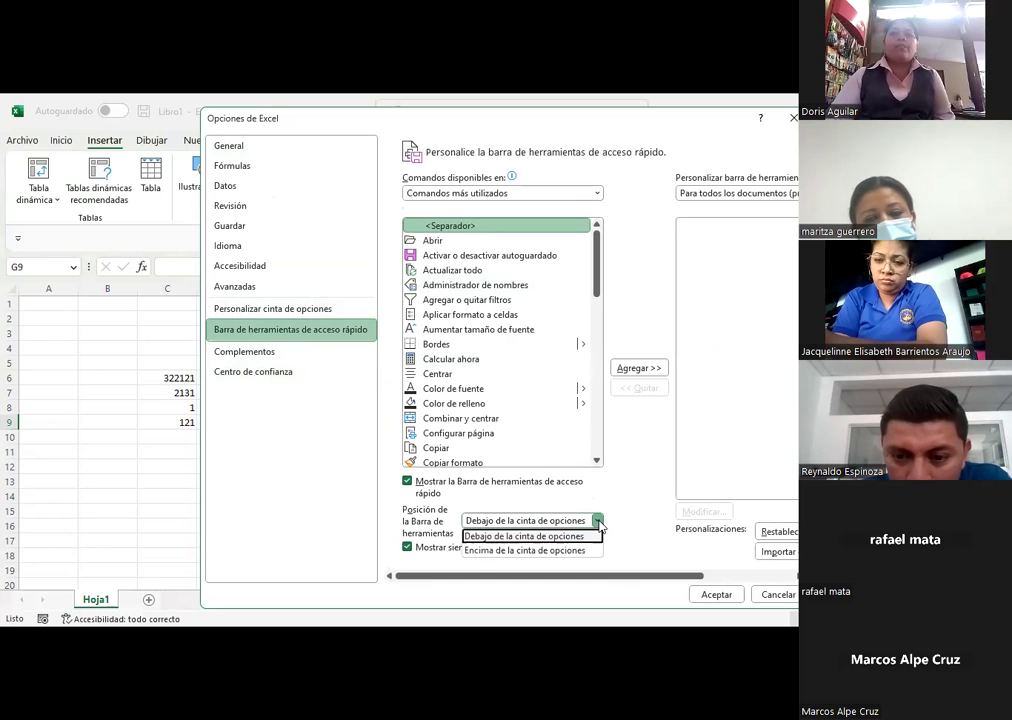
click(598, 521)
click(598, 521)
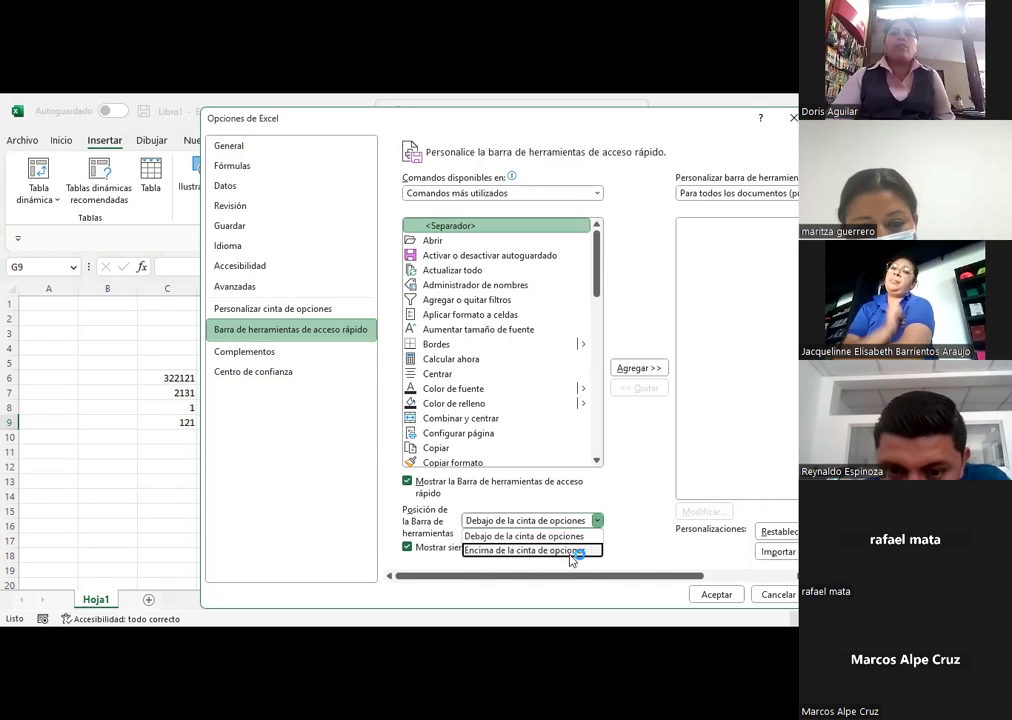
click(572, 551)
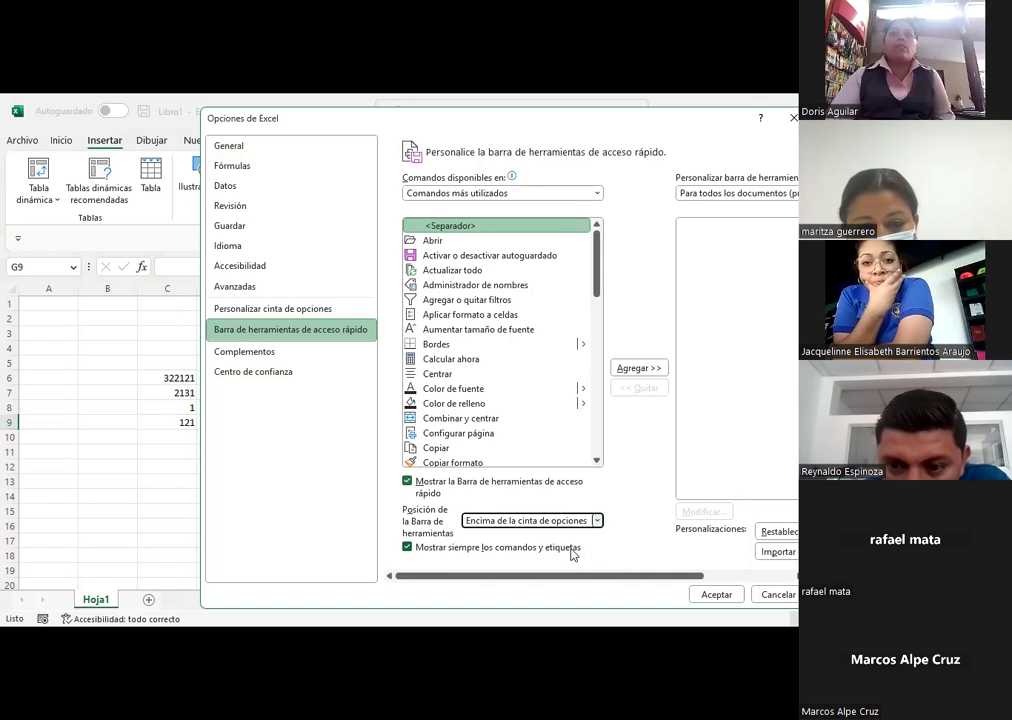
click(707, 595)
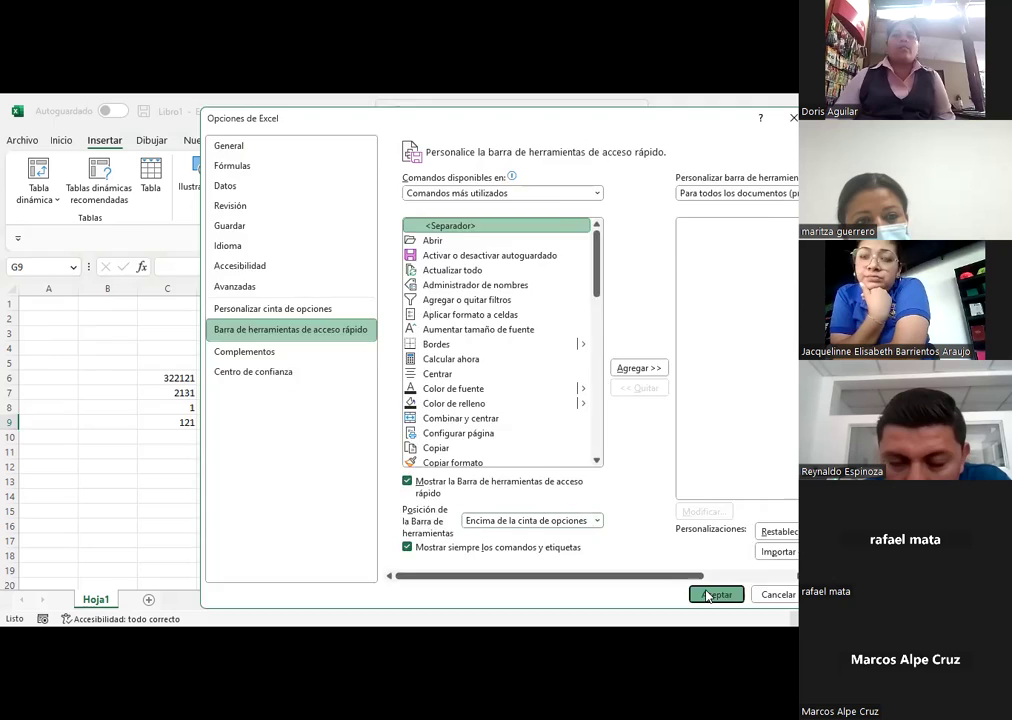
Switch to the Libro1 workbook with the deshacer/rehacer notes
click(172, 111)
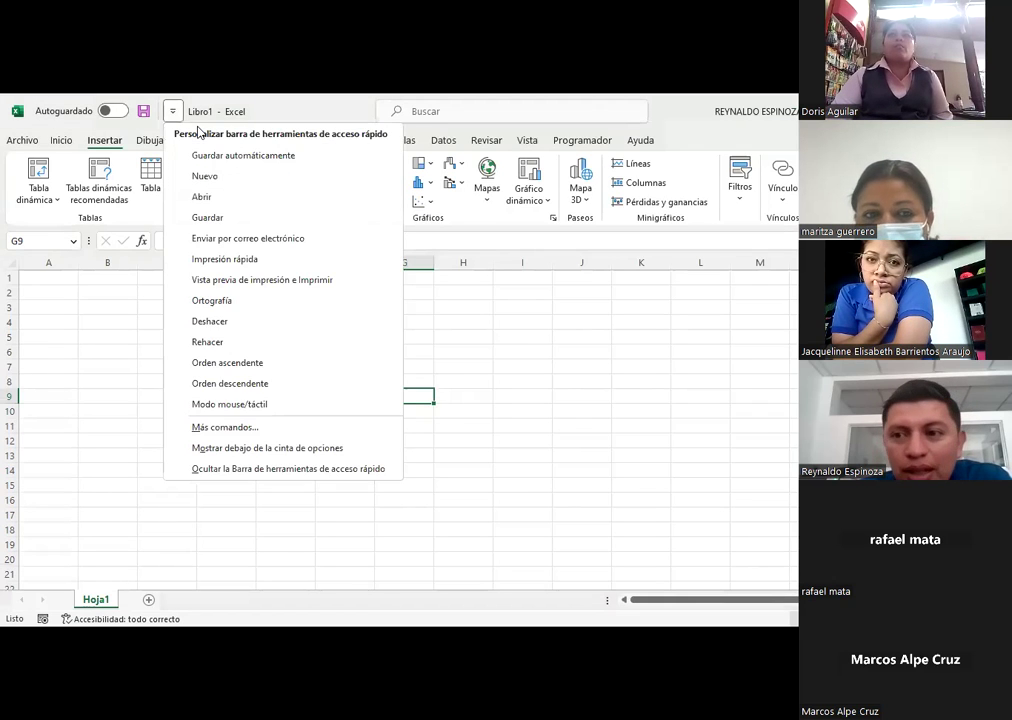
click(416, 347)
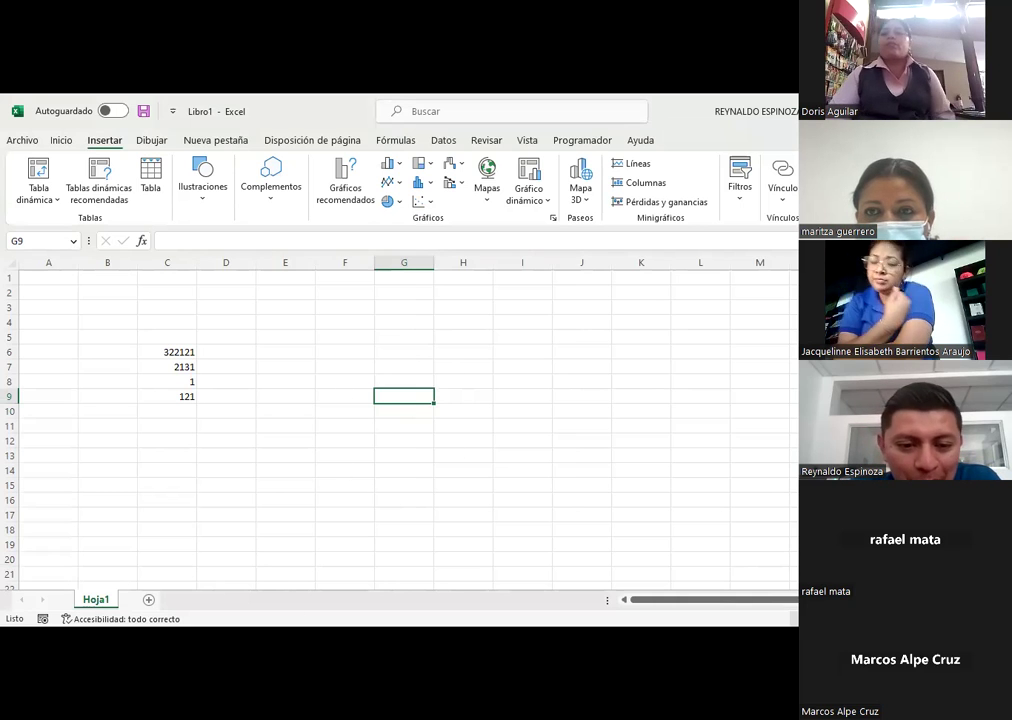
key(alt+Tab)
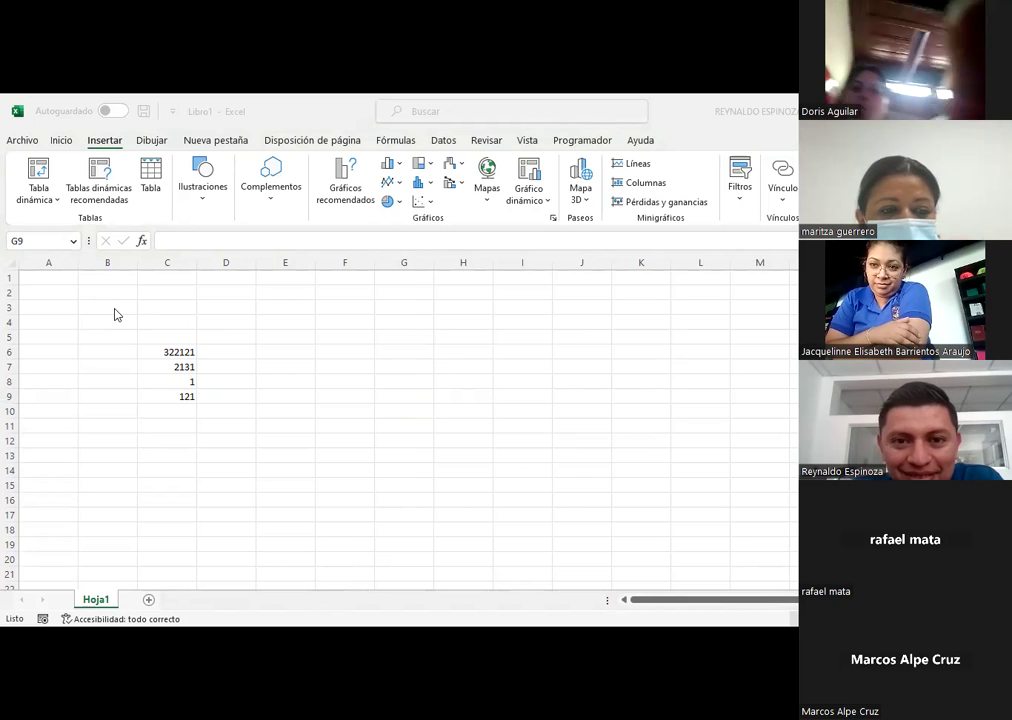
click(536, 285)
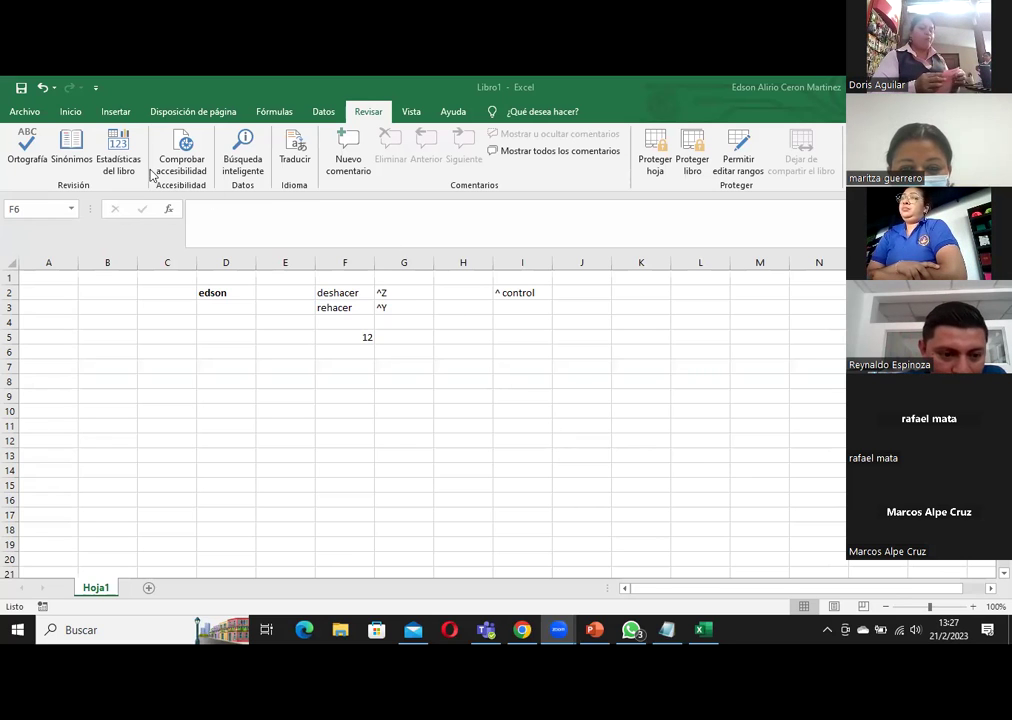
Show the Inicio tab commands, briefly visiting the File backstage
click(95, 89)
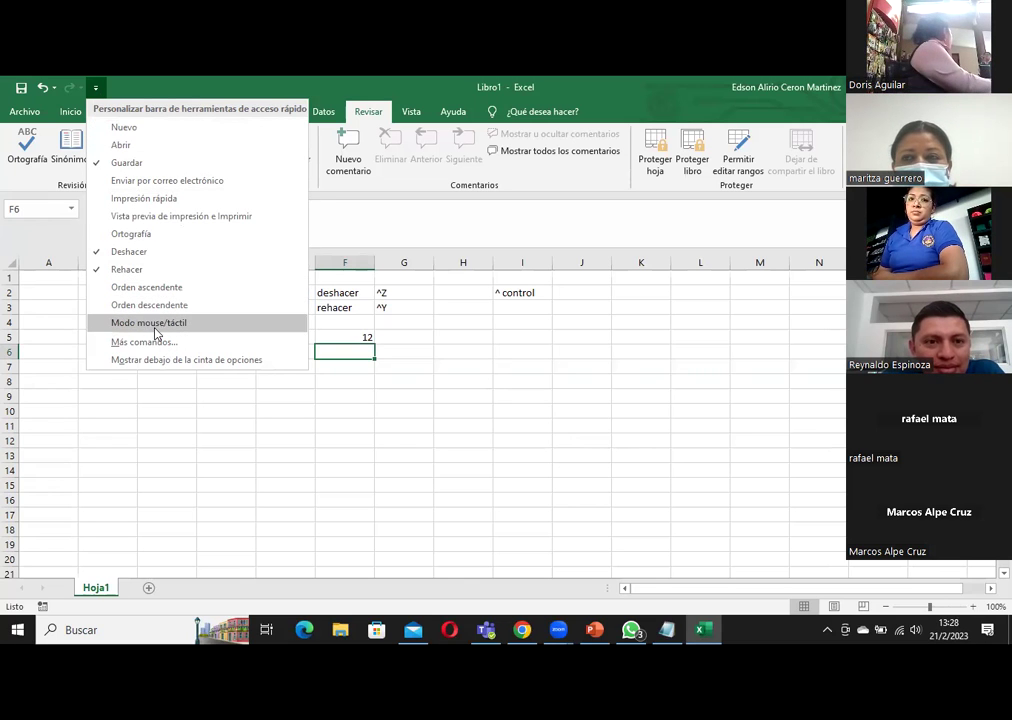
click(127, 86)
click(71, 113)
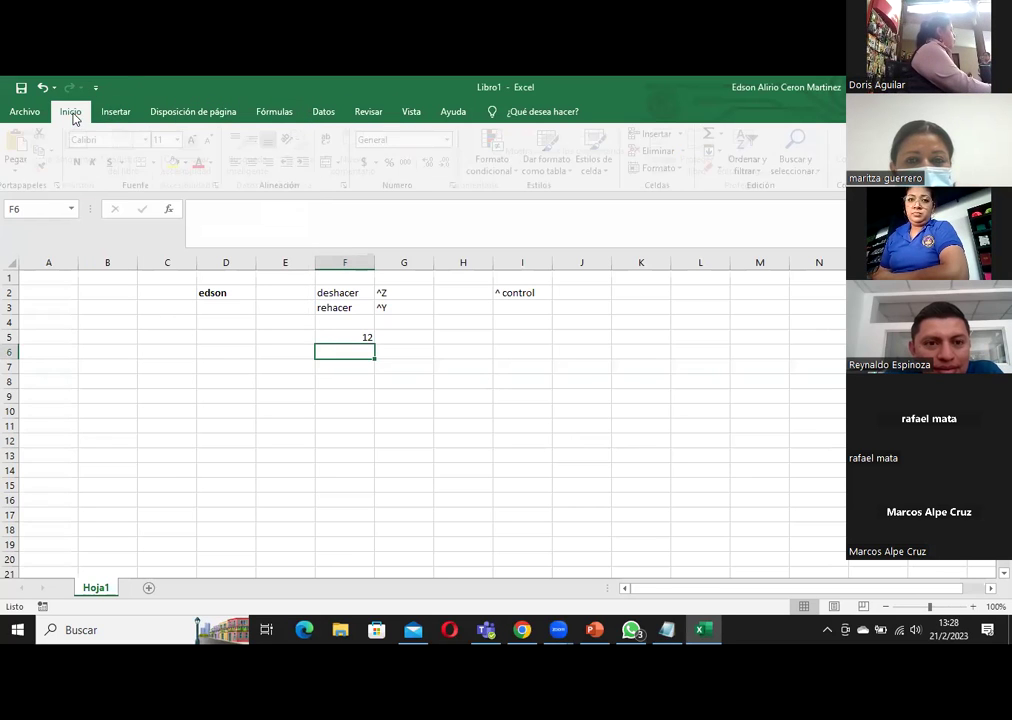
click(22, 110)
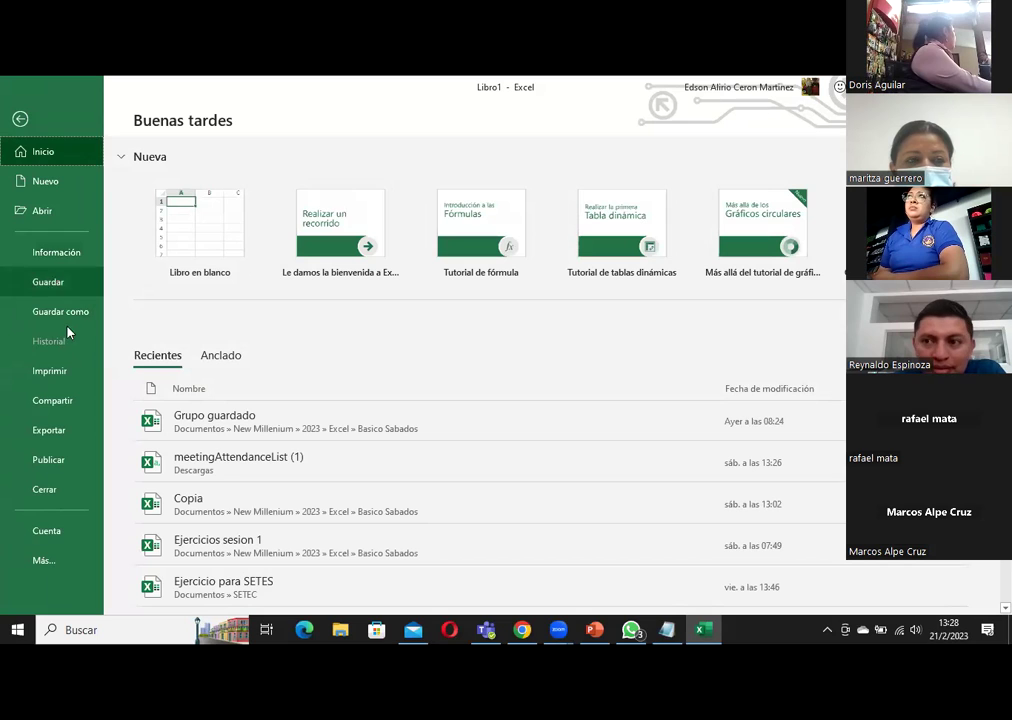
click(20, 120)
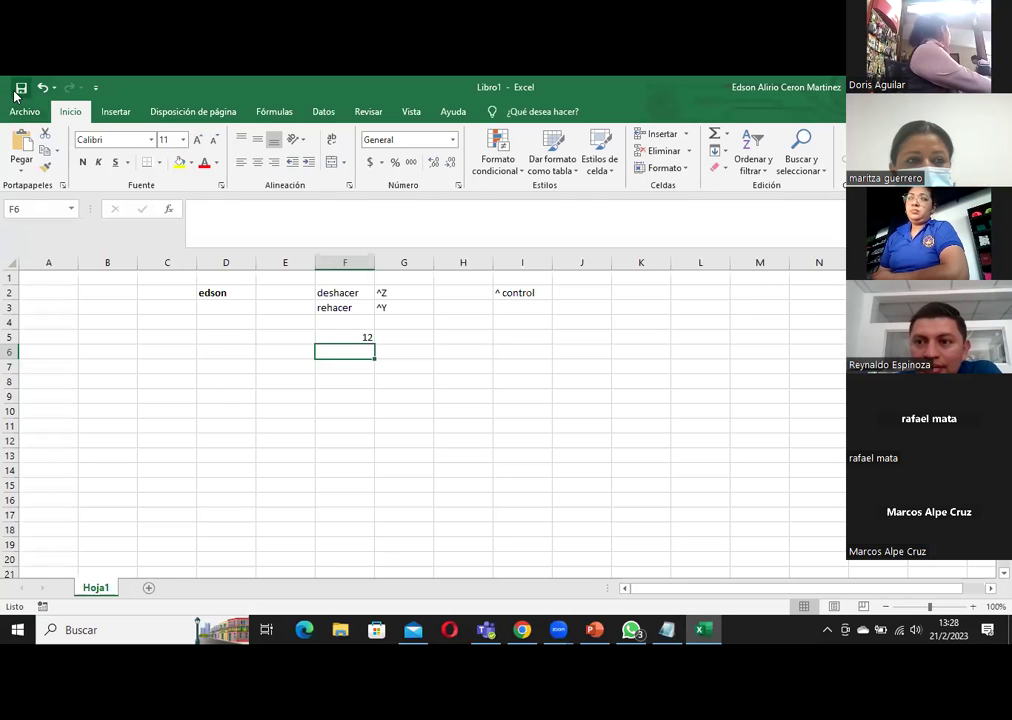
Check the quick access list again, then visit the File backstage once more
click(96, 89)
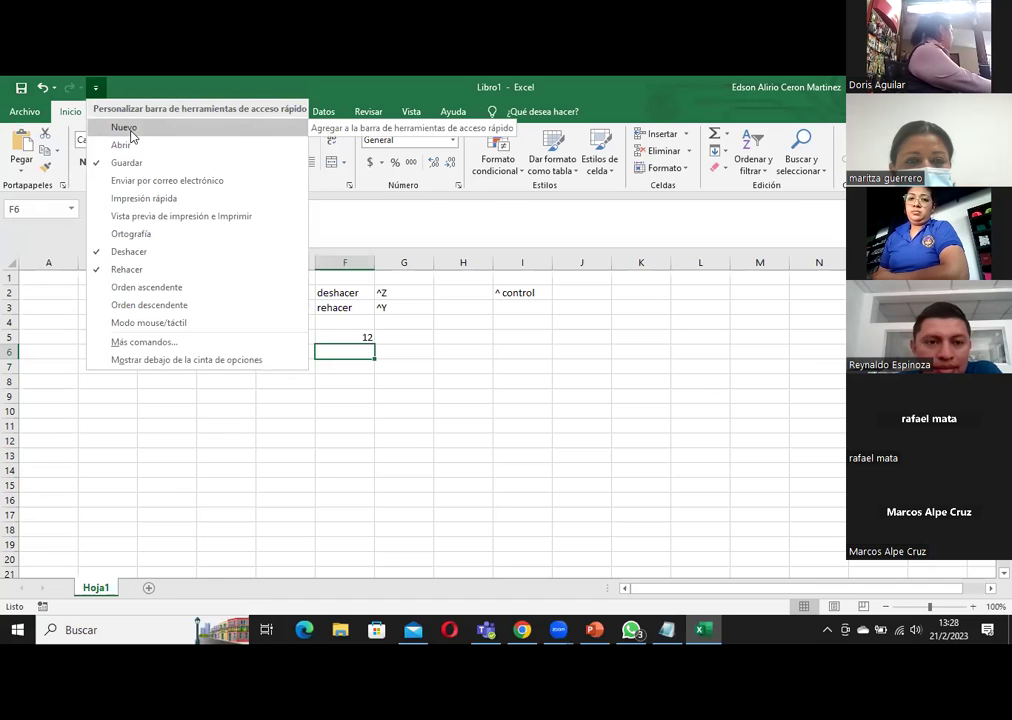
click(132, 91)
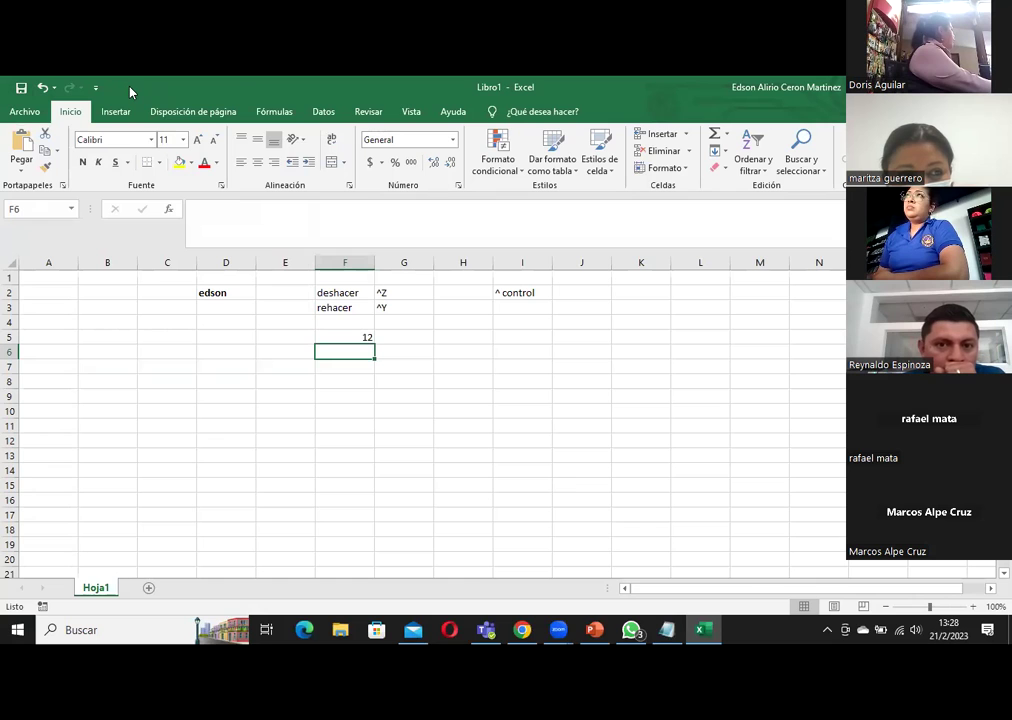
click(26, 112)
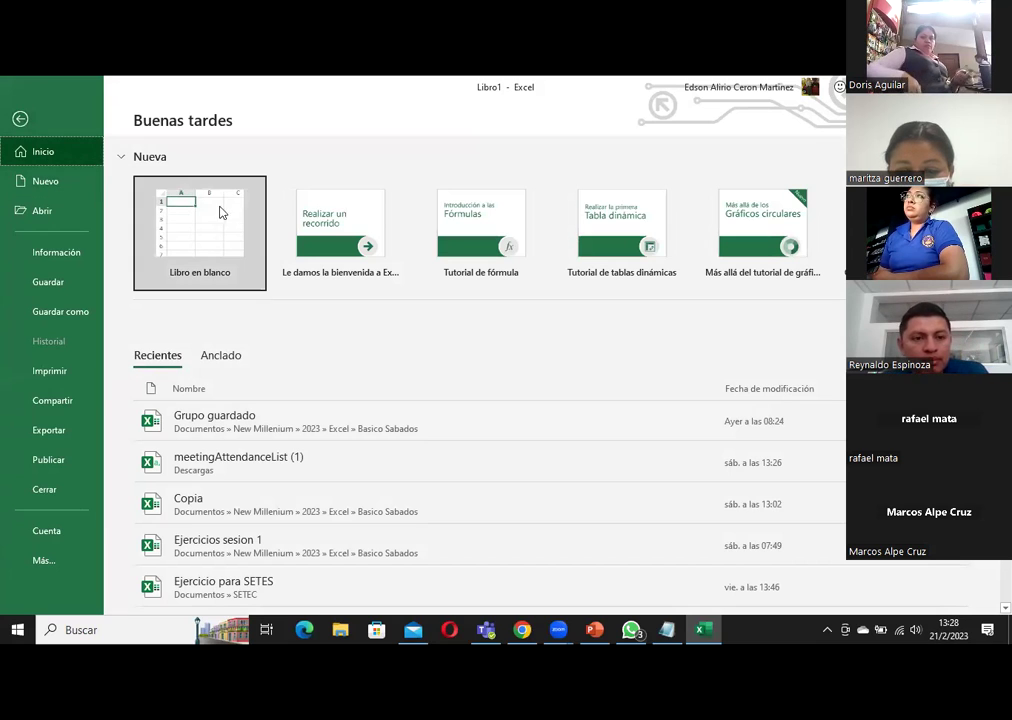
click(20, 120)
Tick Impresión rápida, then Vista previa de impresión e Imprimir, in the Quick Access Toolbar customization list
click(95, 88)
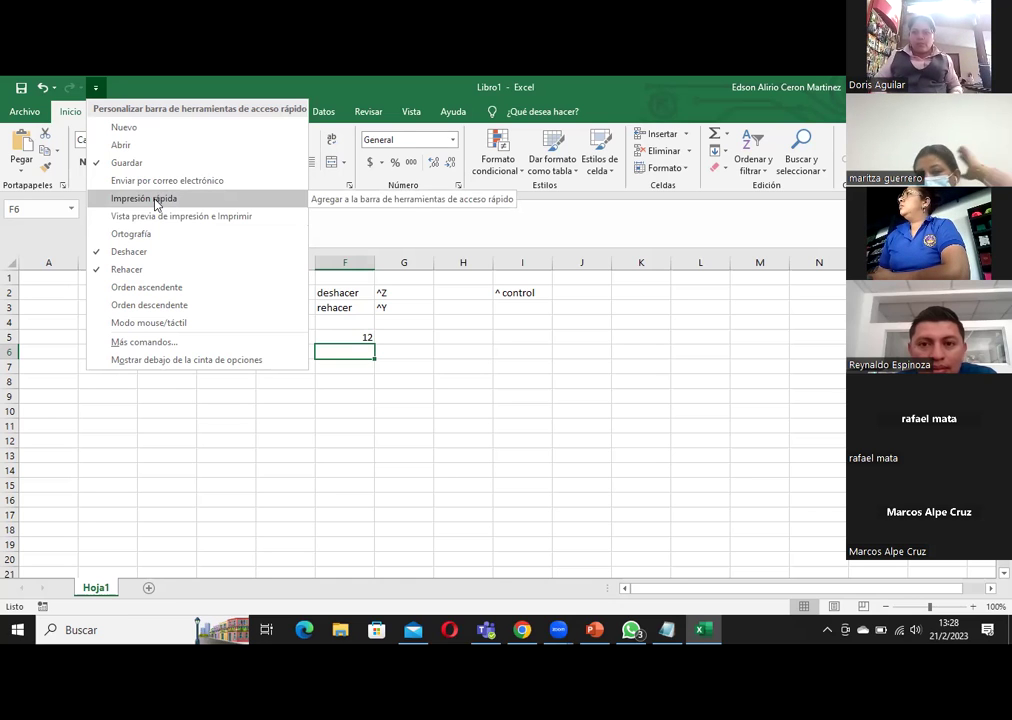
click(157, 202)
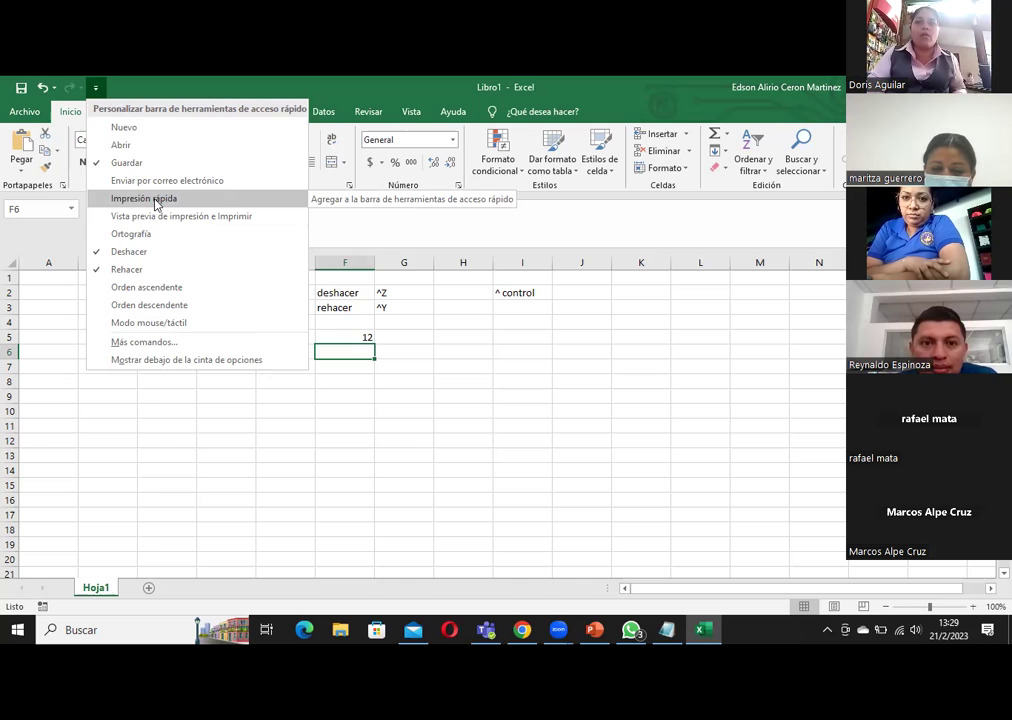
click(156, 200)
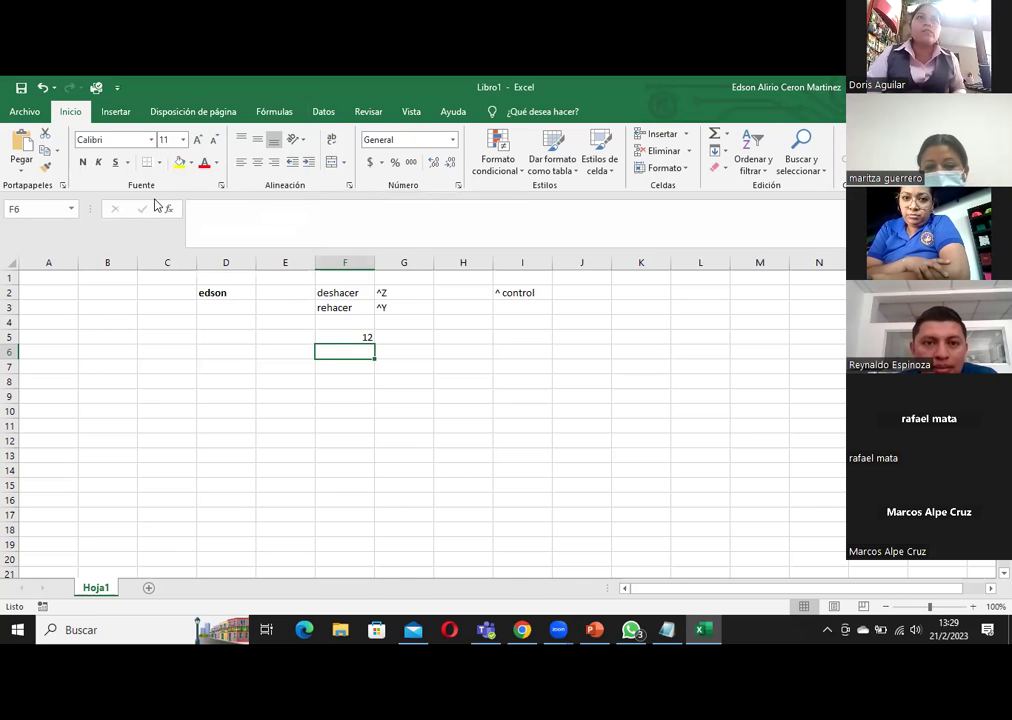
click(116, 89)
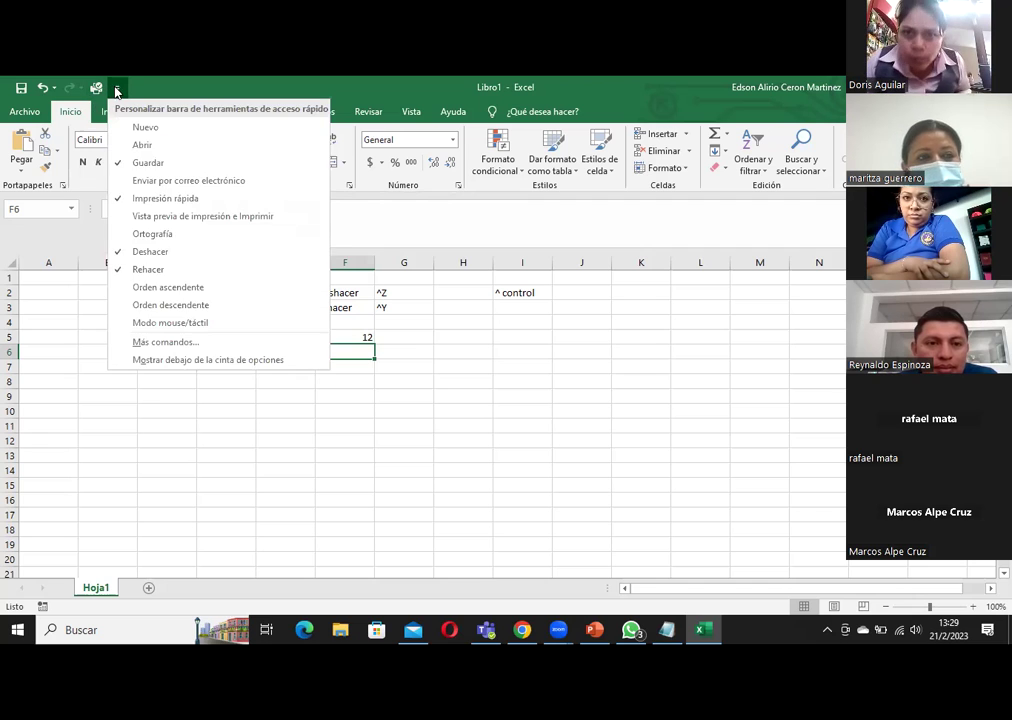
click(177, 218)
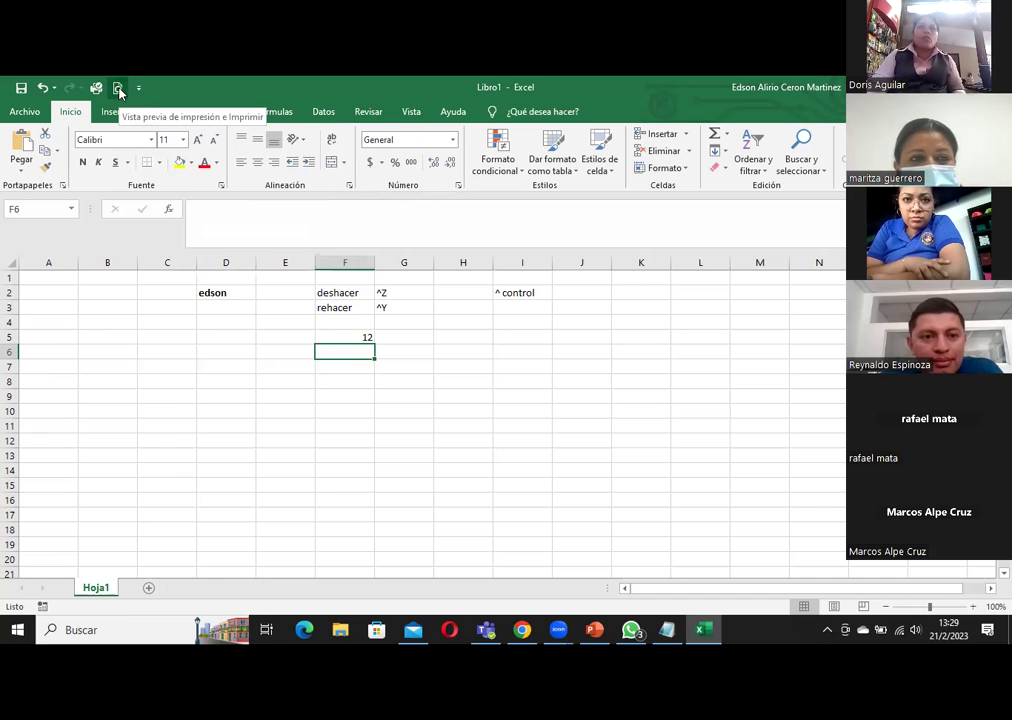
Preview the sheet's two printed pages from the toolbar shortcut, skipping the printer wait, then return to the worksheet
click(118, 89)
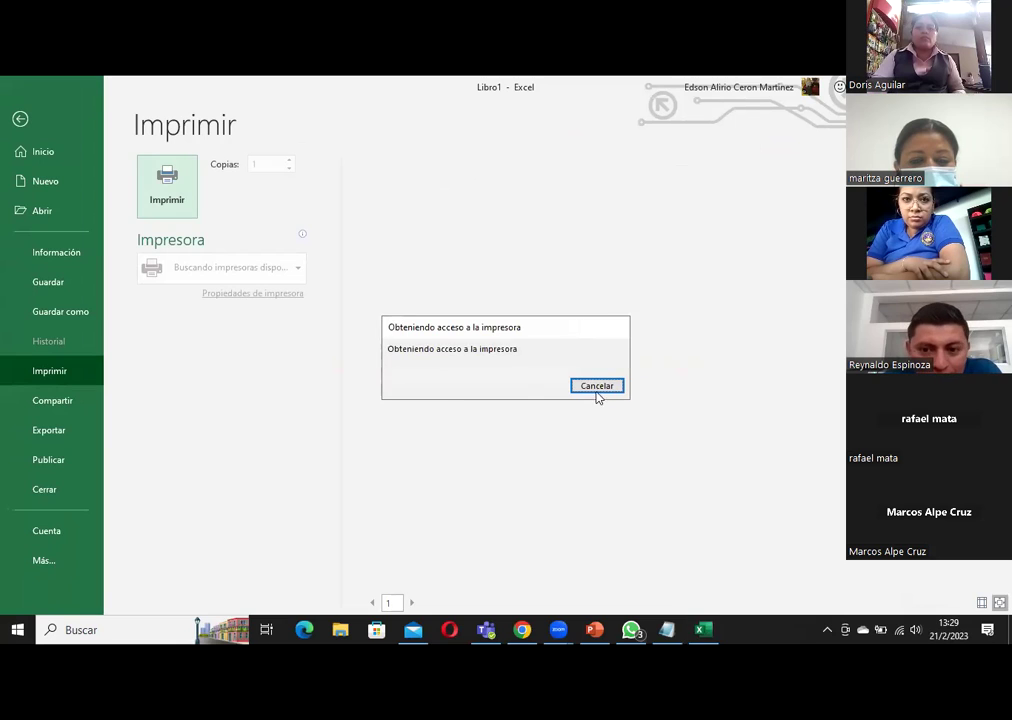
click(597, 387)
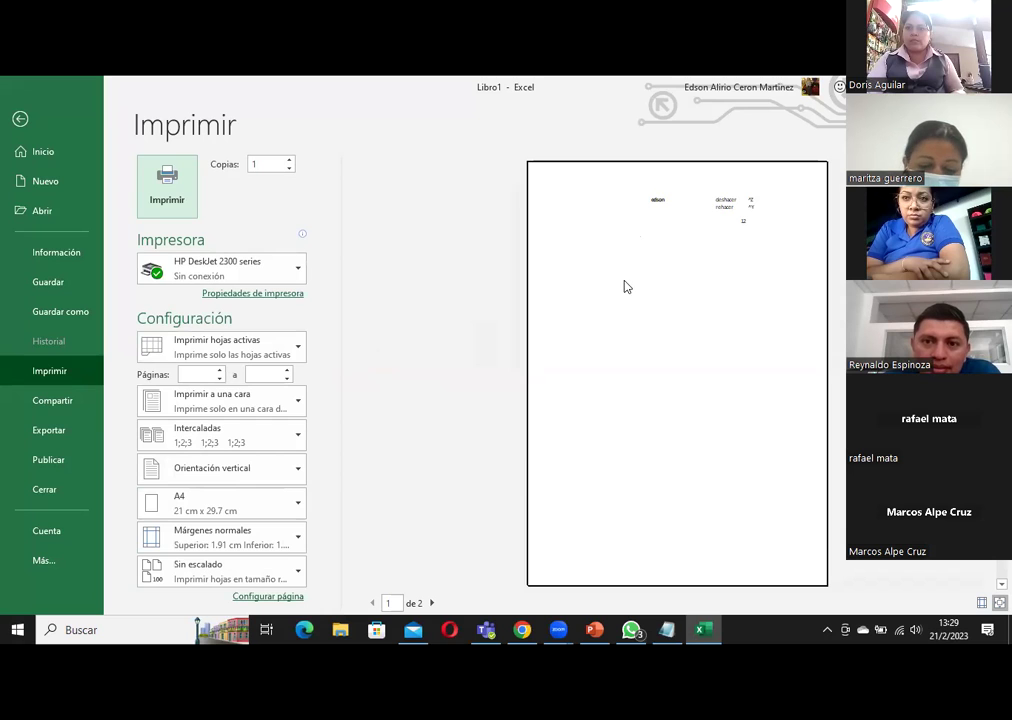
click(20, 119)
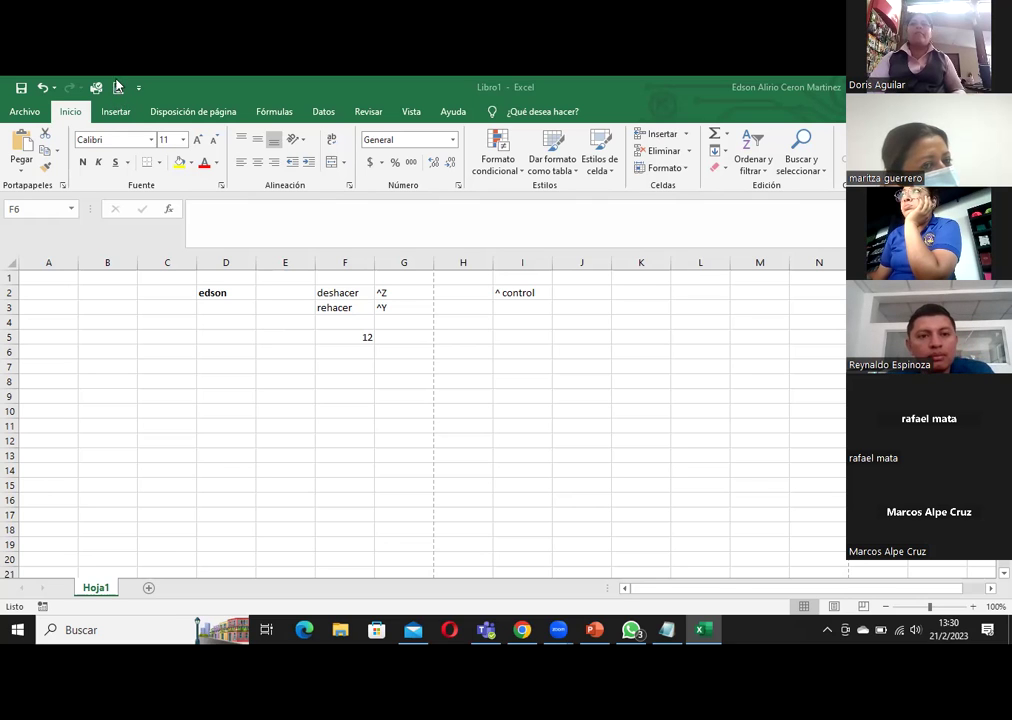
click(27, 112)
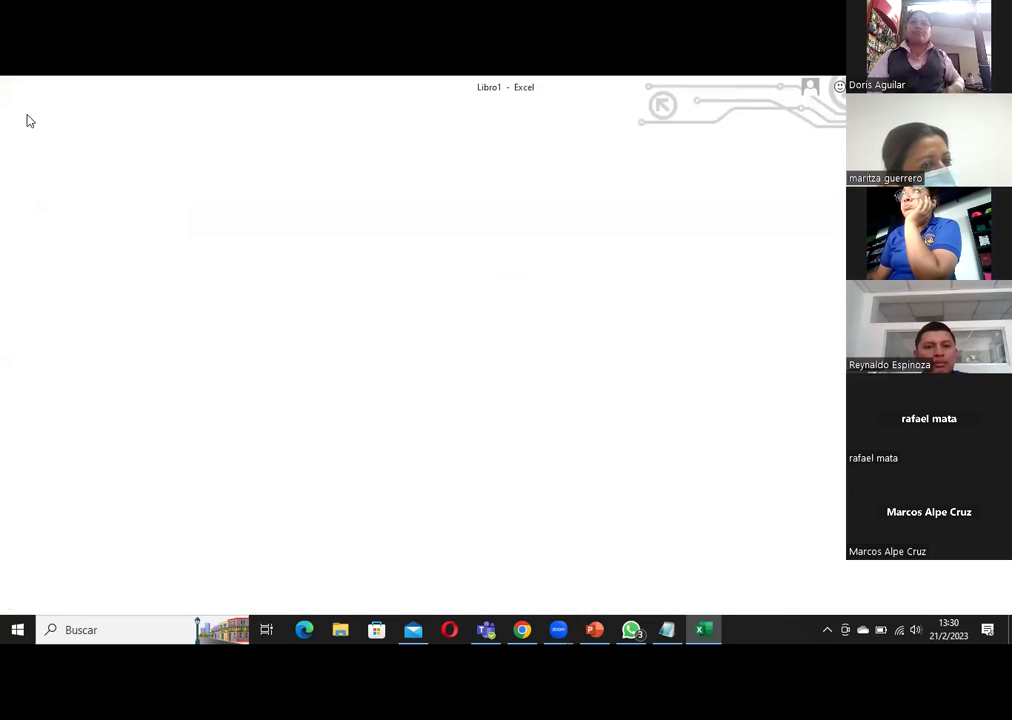
click(68, 374)
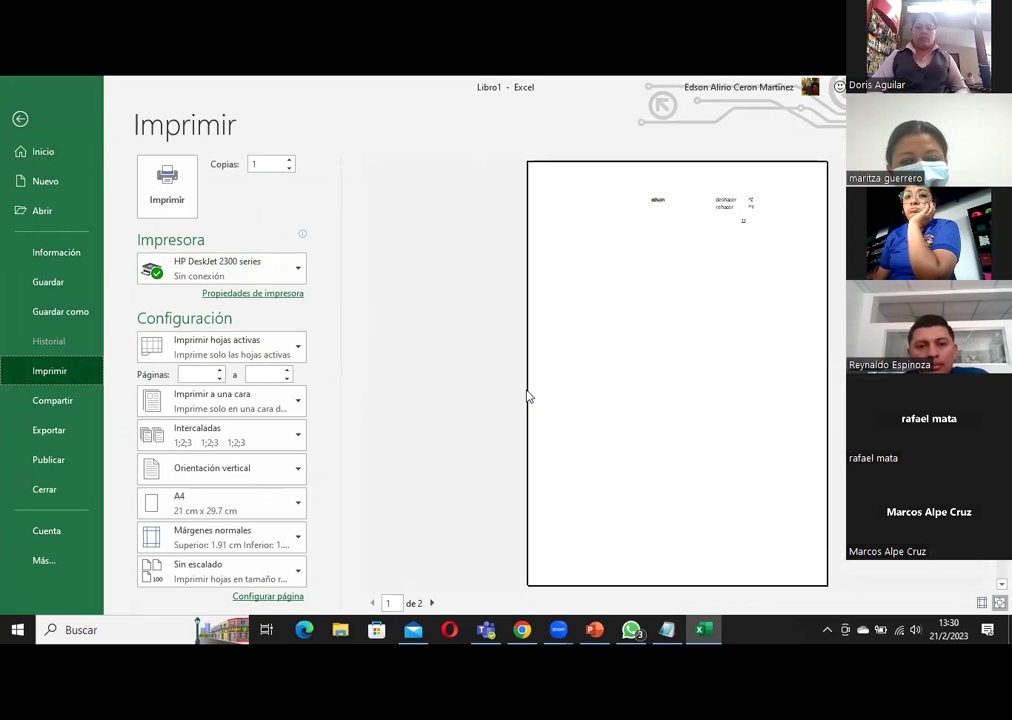
click(21, 119)
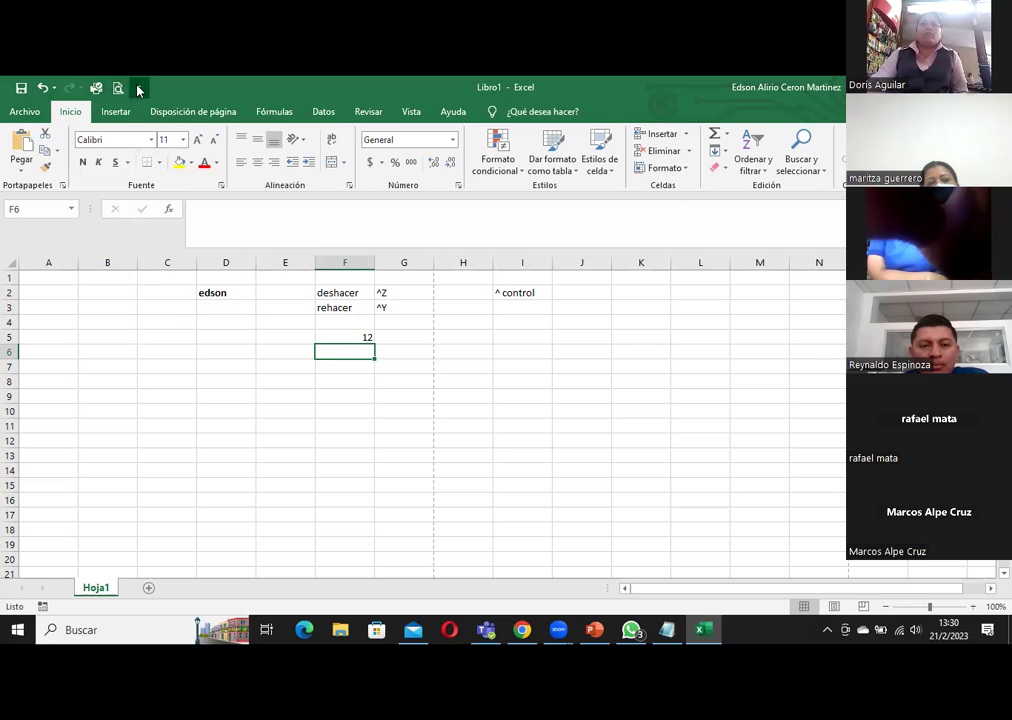
click(139, 89)
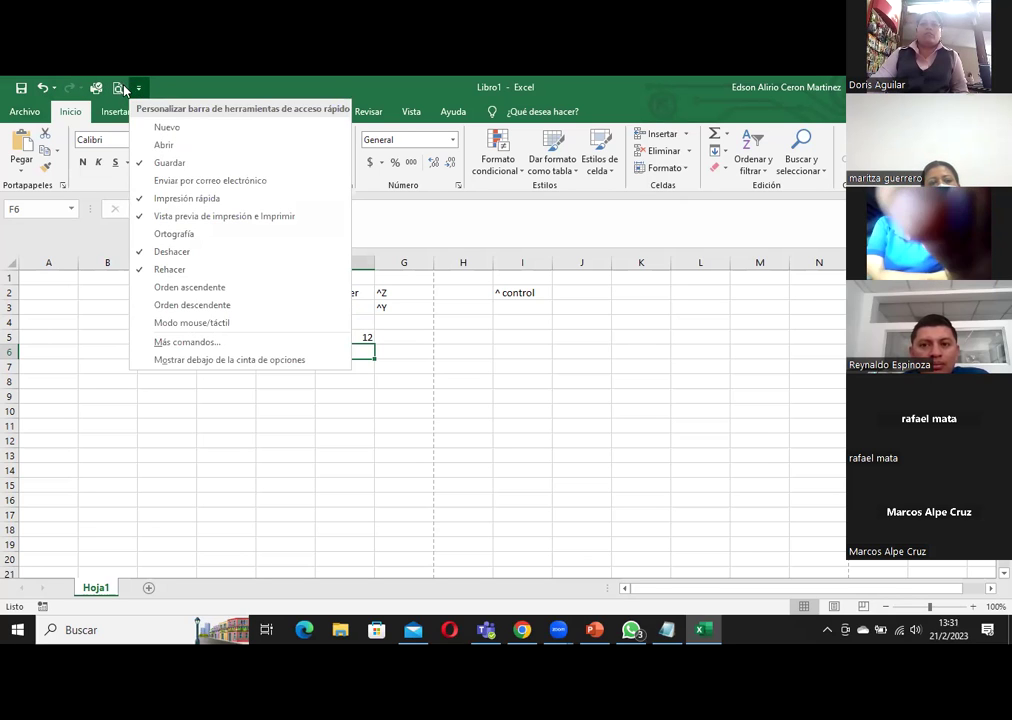
click(172, 86)
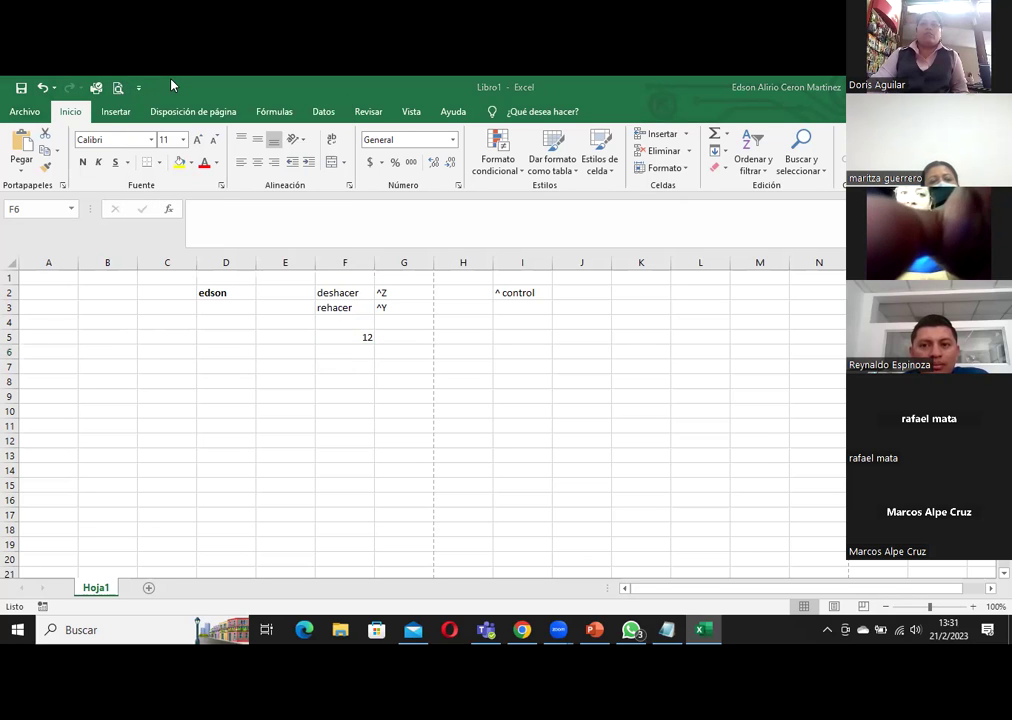
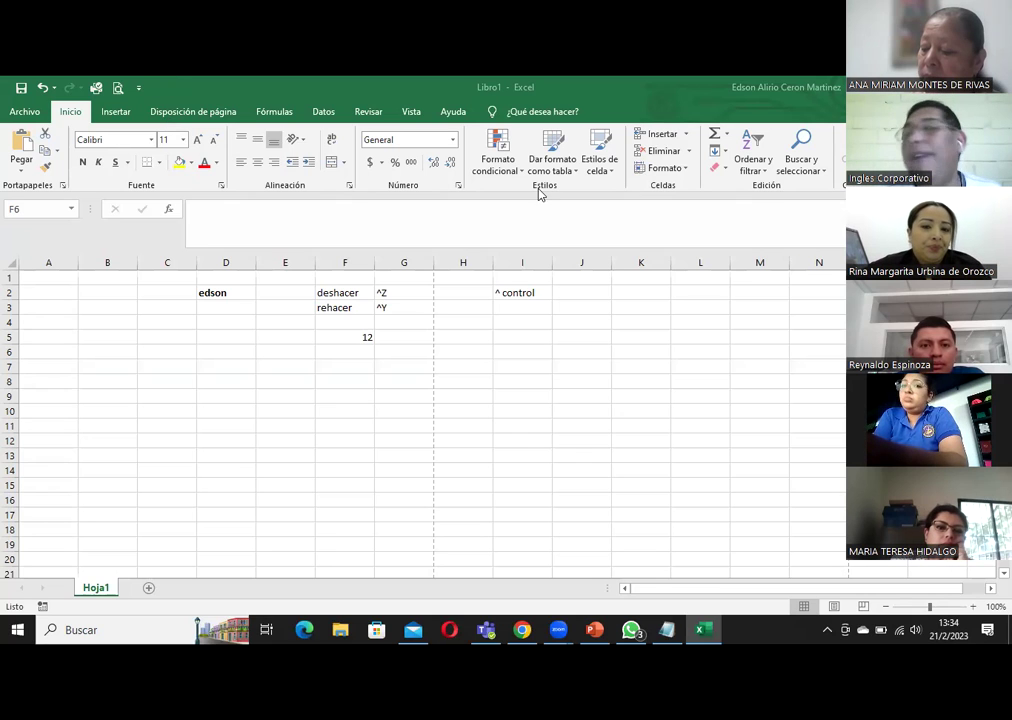
Open the Customize Quick Access Toolbar list, close it, and show it again
click(140, 89)
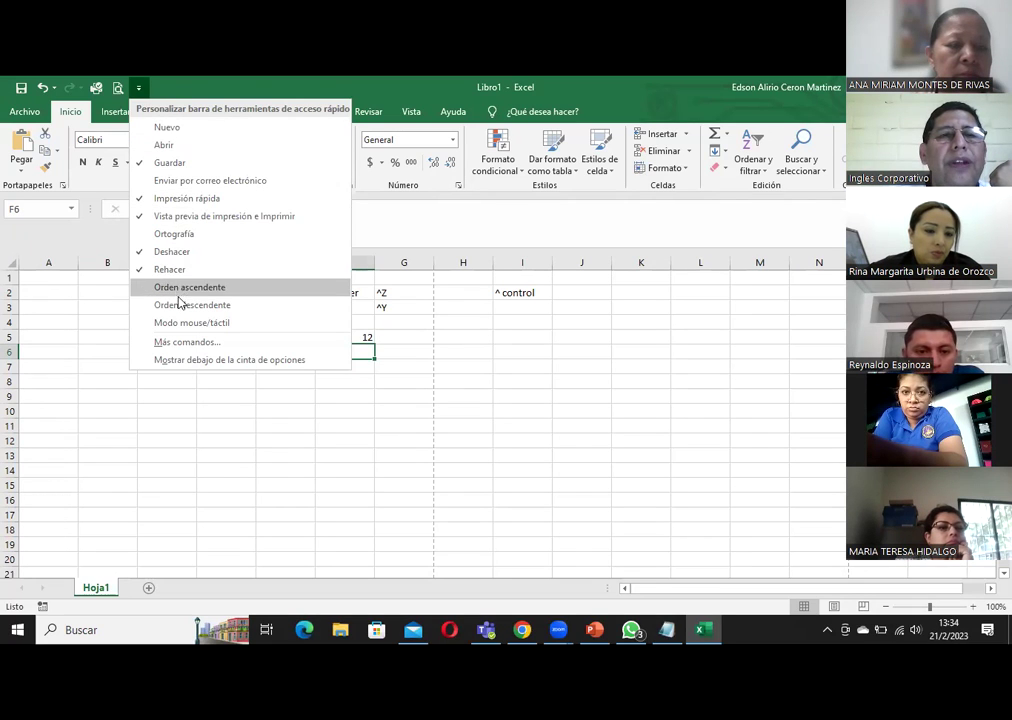
click(182, 103)
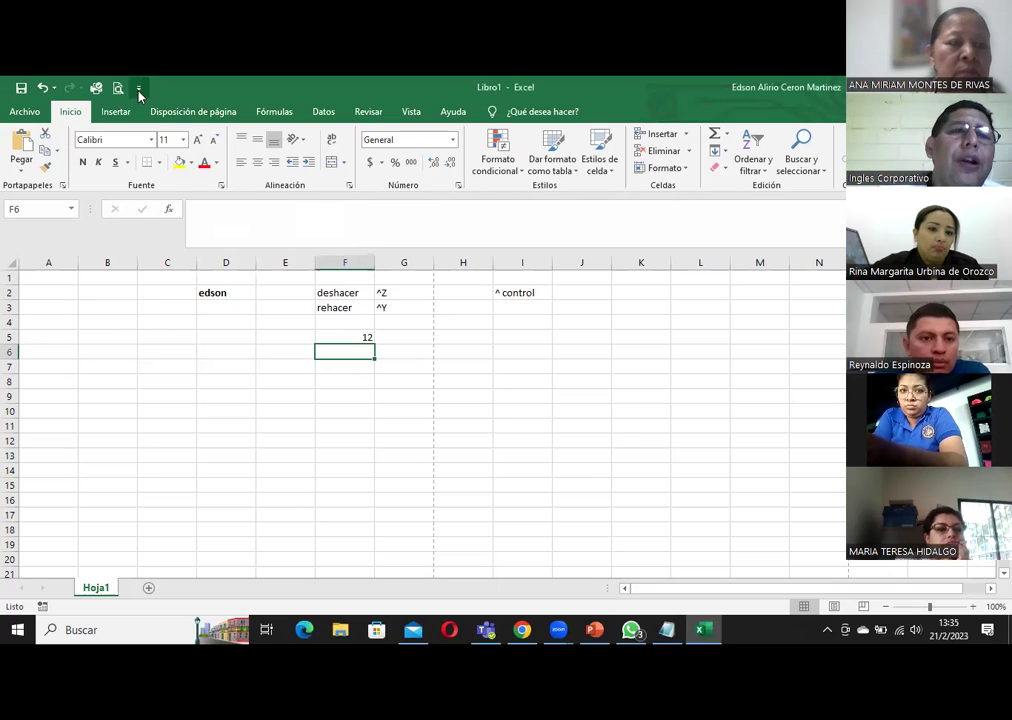
click(139, 90)
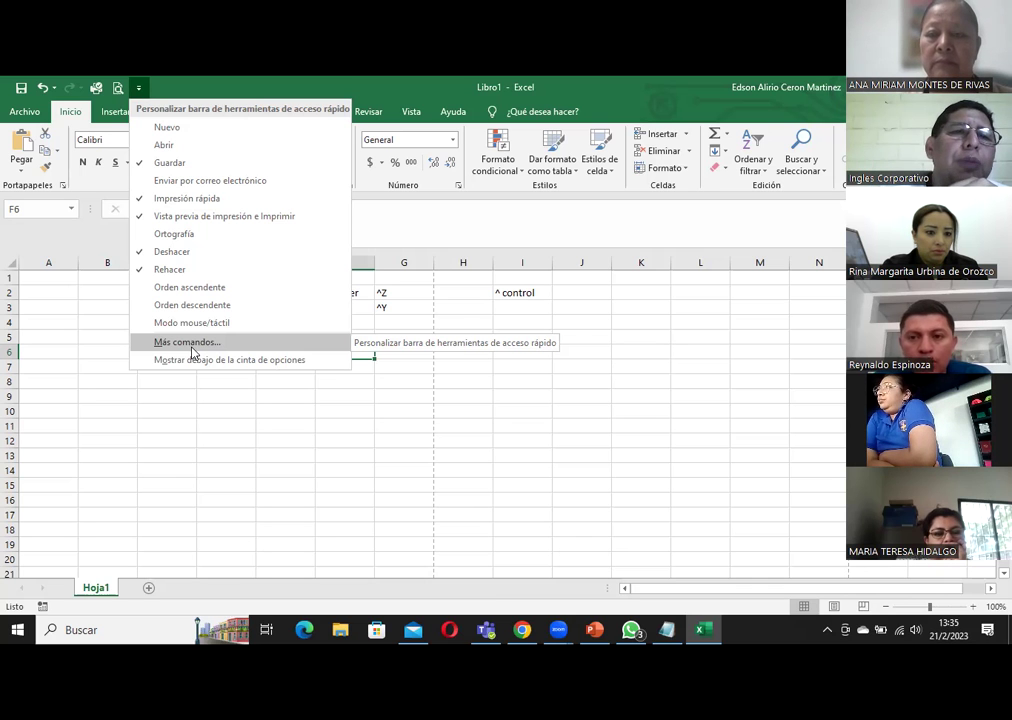
In Más comandos, remove Impresión rápida and Vista previa de impresión e Imprimir, then cancel without saving
click(188, 342)
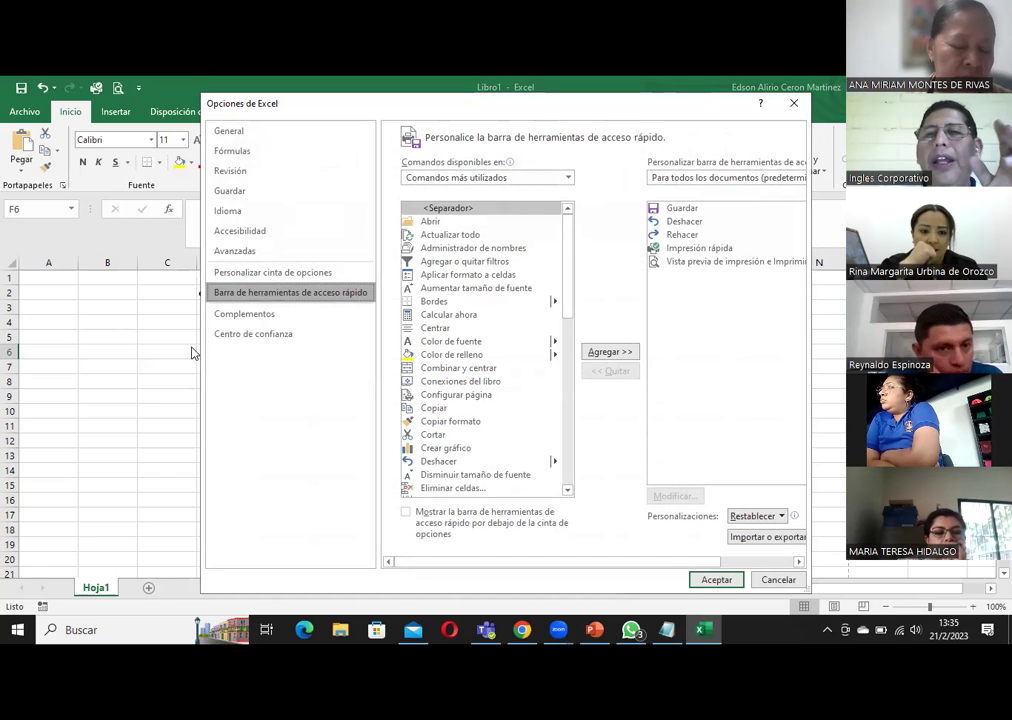
click(680, 262)
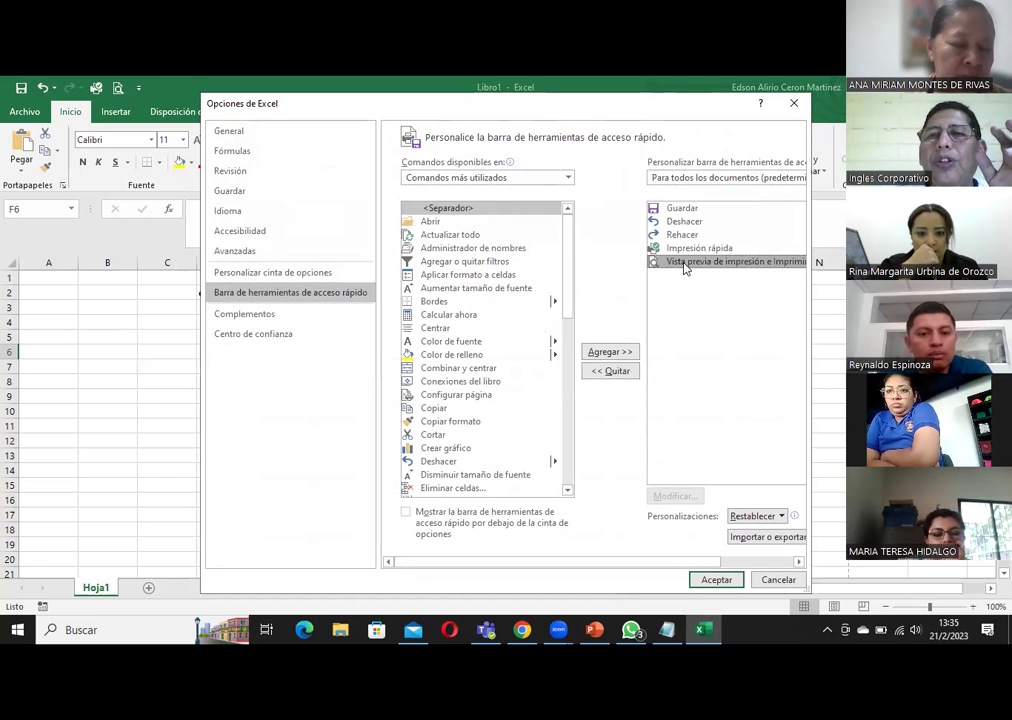
click(678, 249)
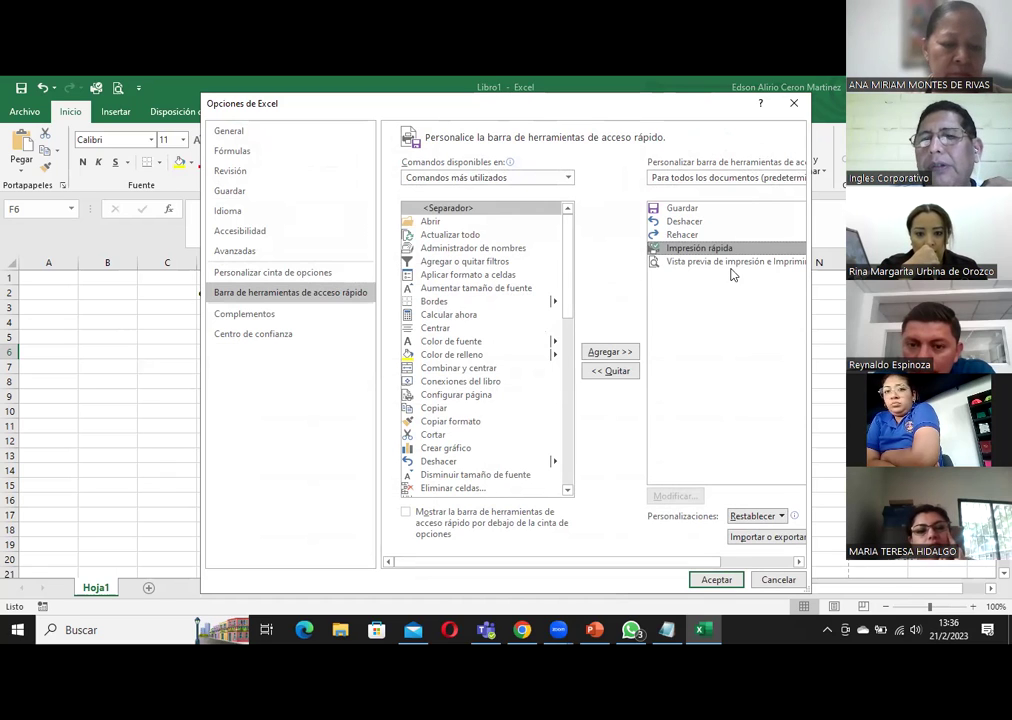
click(628, 373)
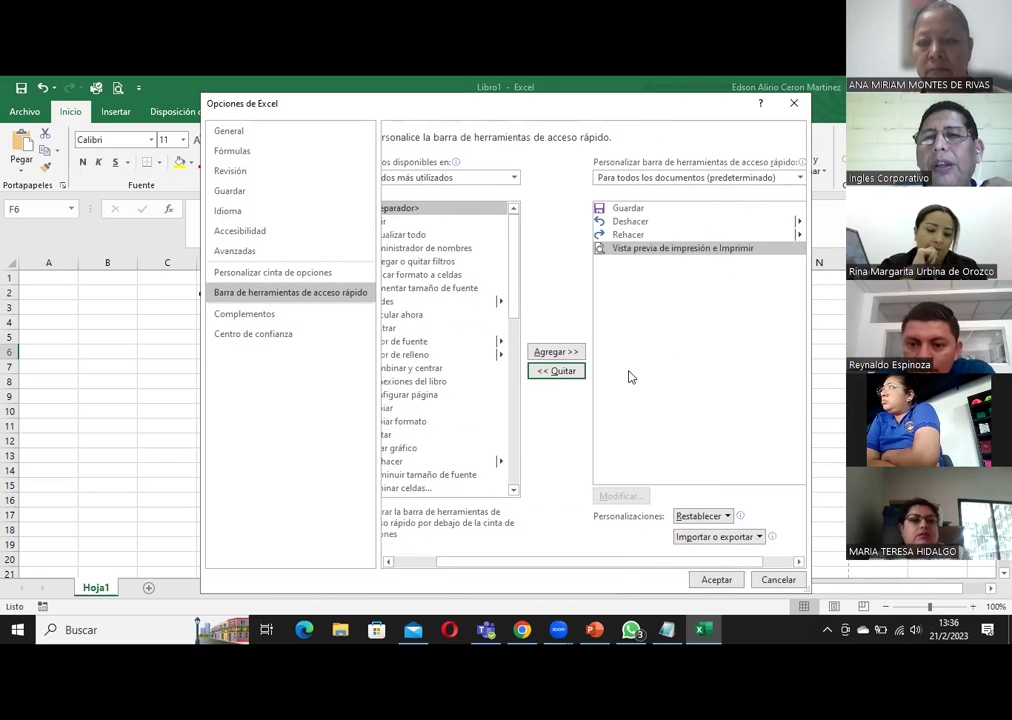
click(555, 371)
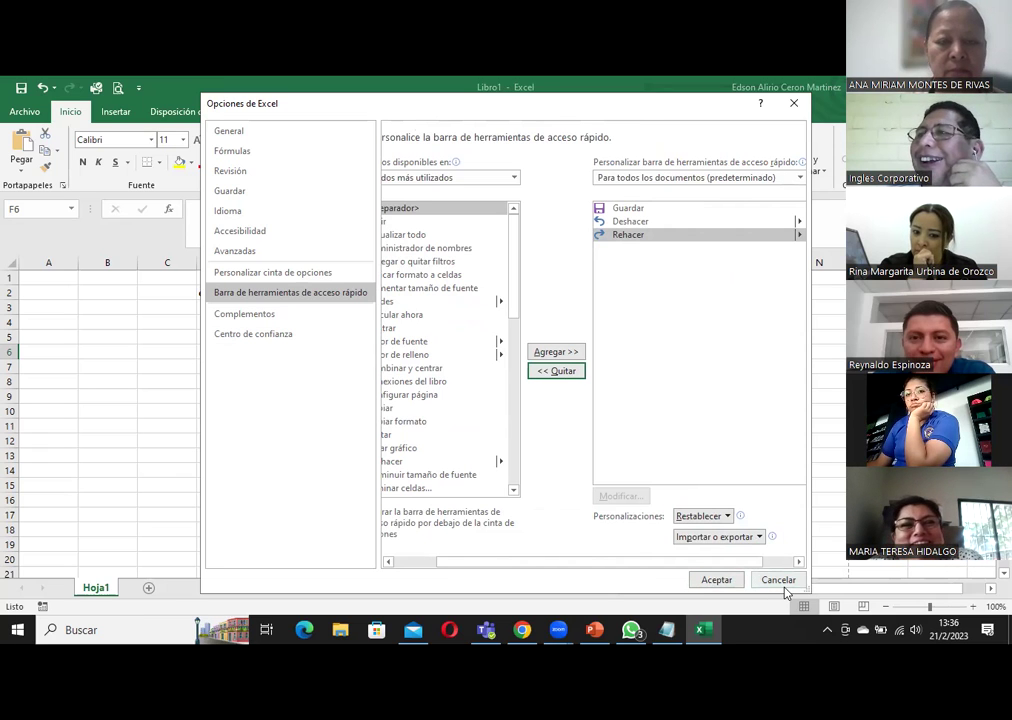
click(779, 580)
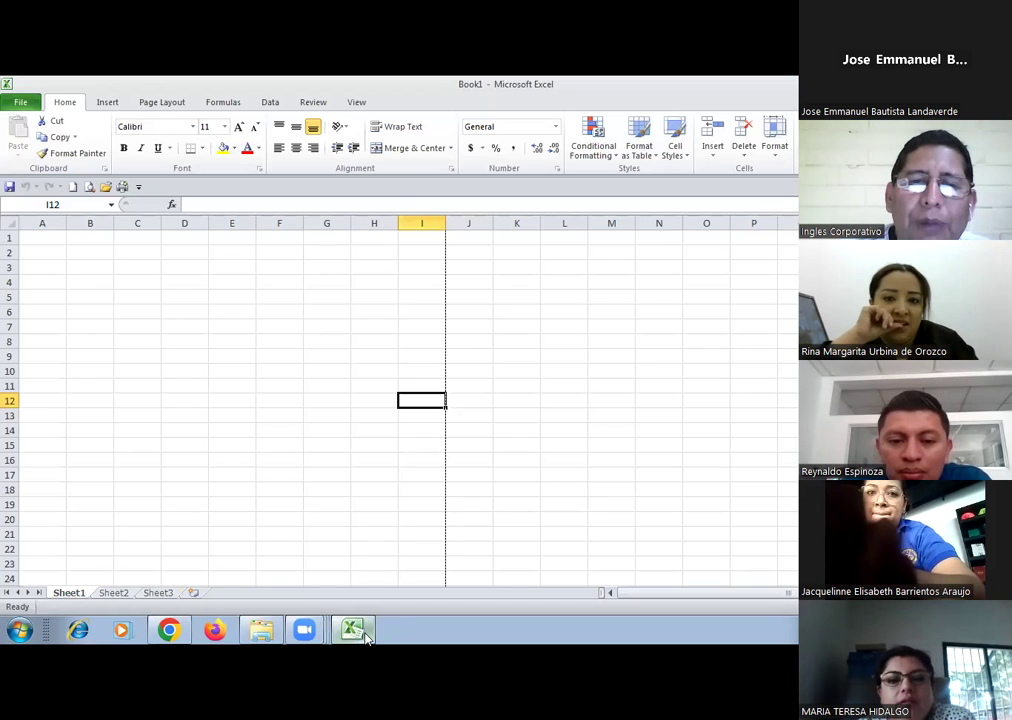
mouse_move(318, 634)
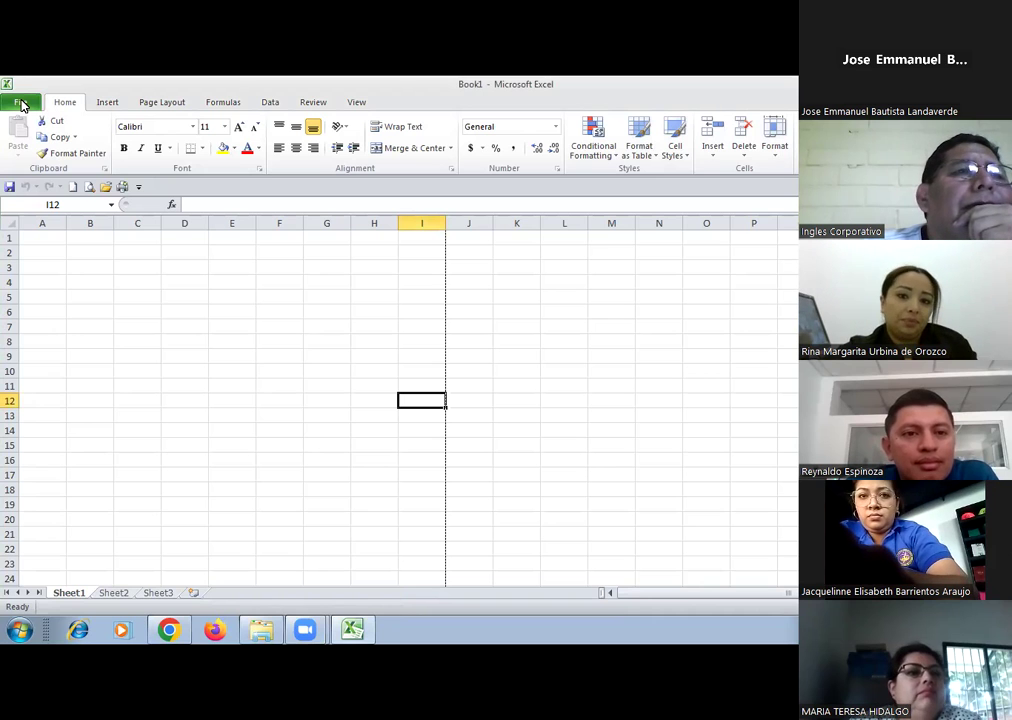
Minimise and restore the Book1 window, then open Options from the File menu's Help page
click(352, 630)
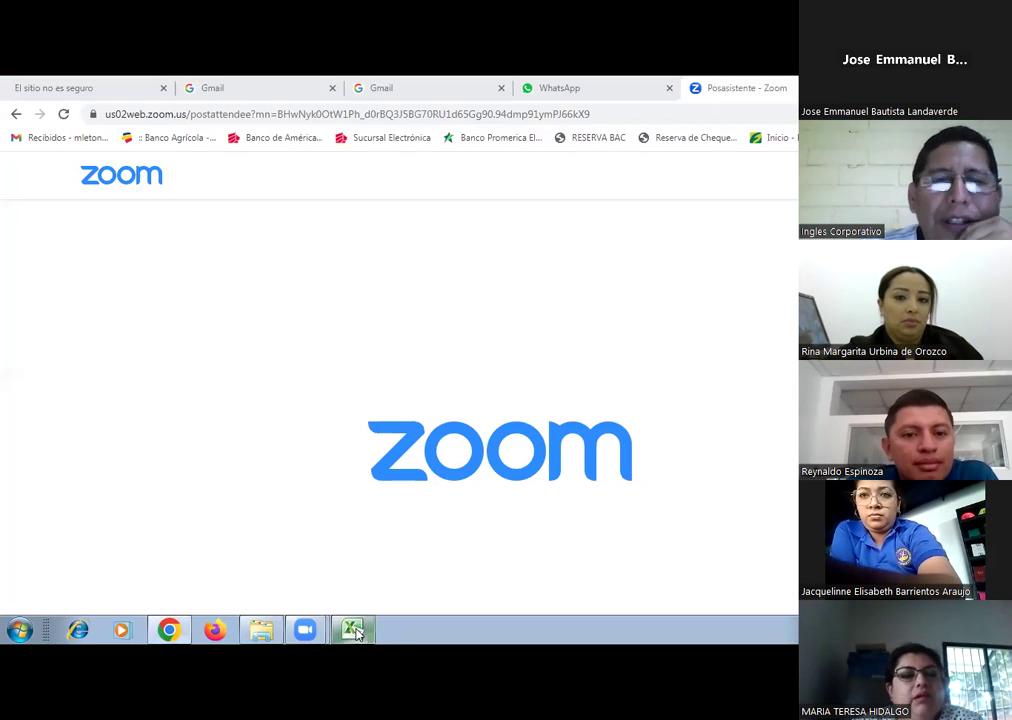
click(353, 628)
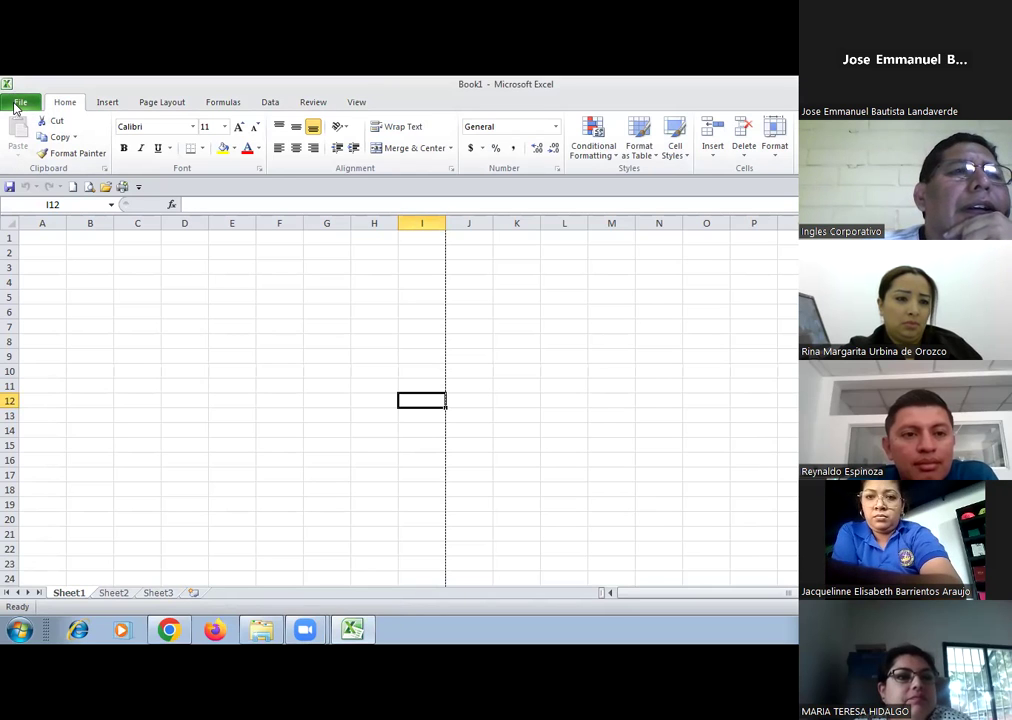
click(18, 103)
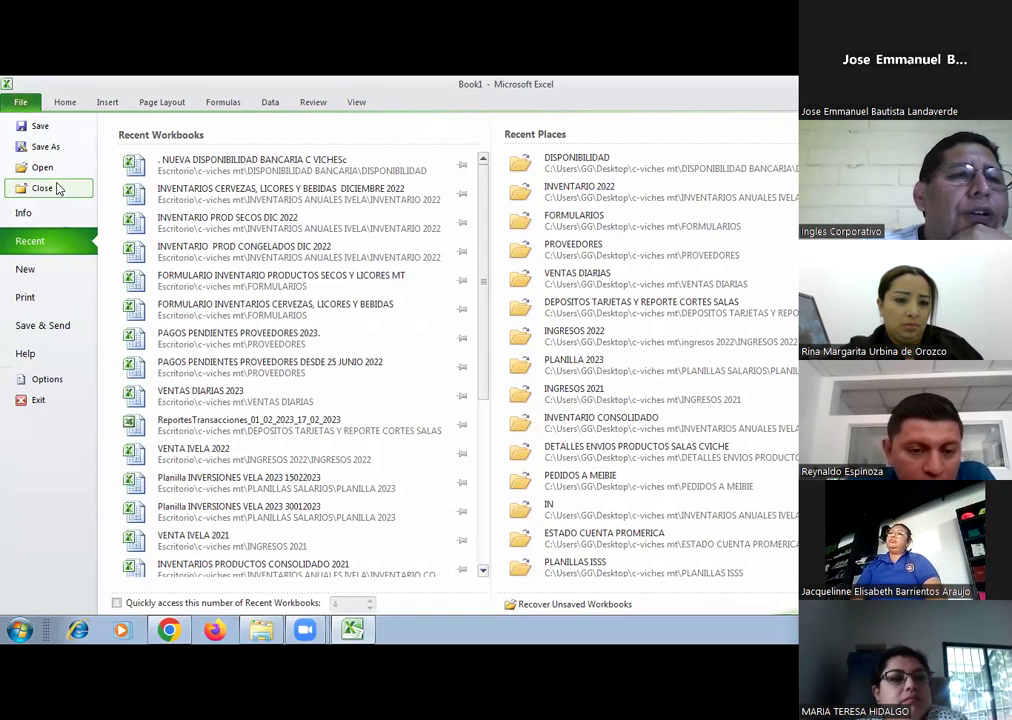
click(44, 354)
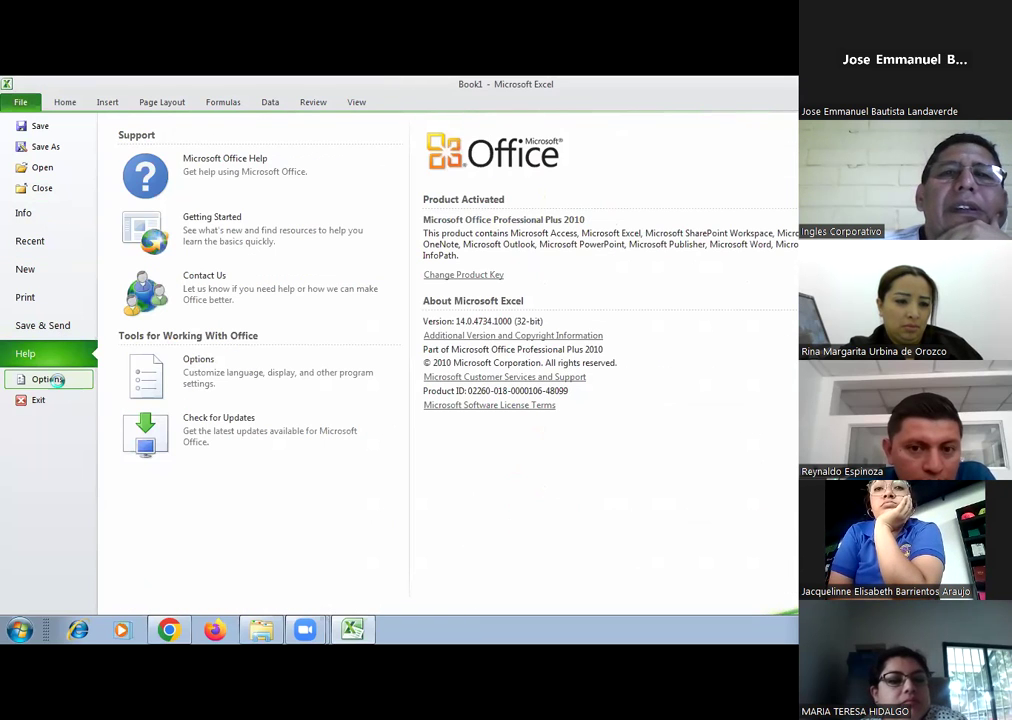
click(57, 381)
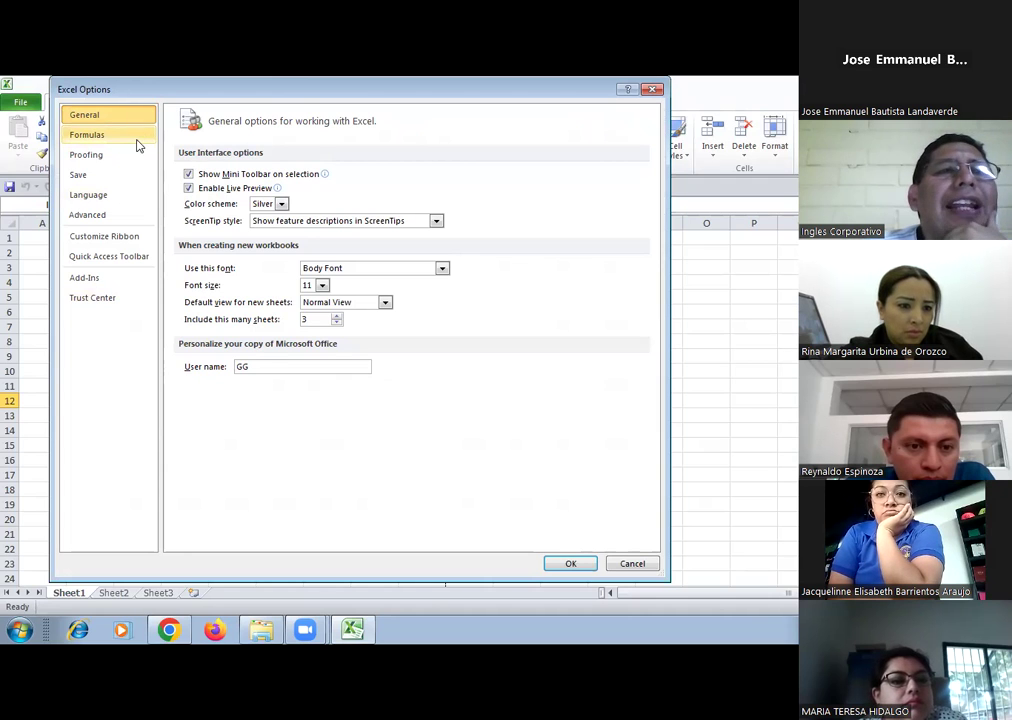
On the Quick Access Toolbar page, keep the customisation set to 'For all documents' and confirm with OK
click(132, 264)
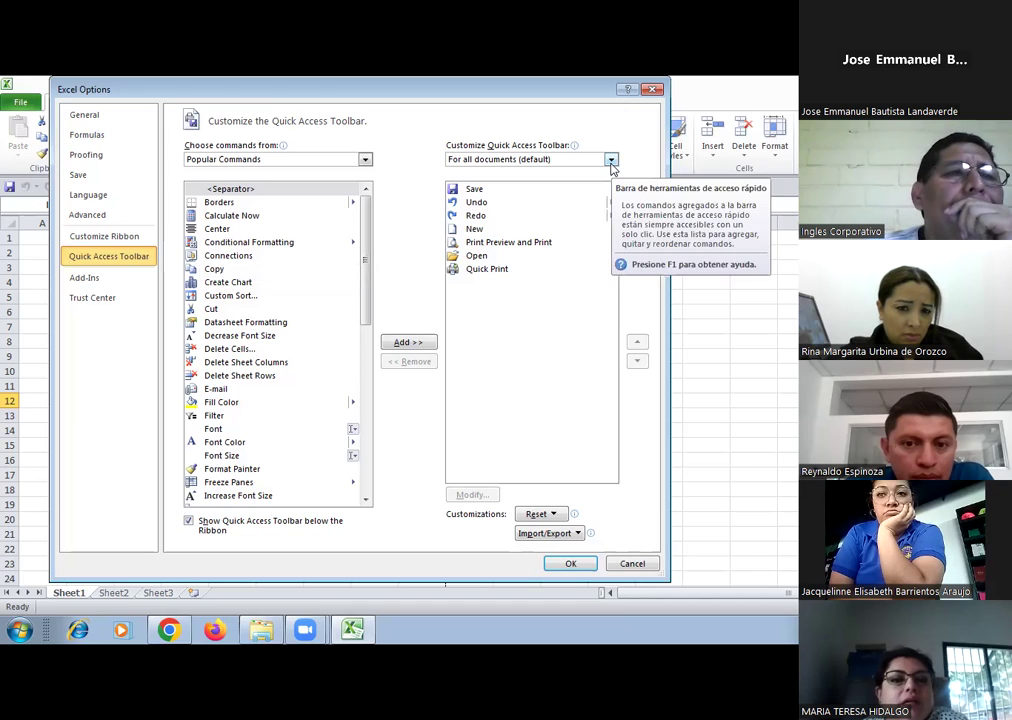
click(611, 161)
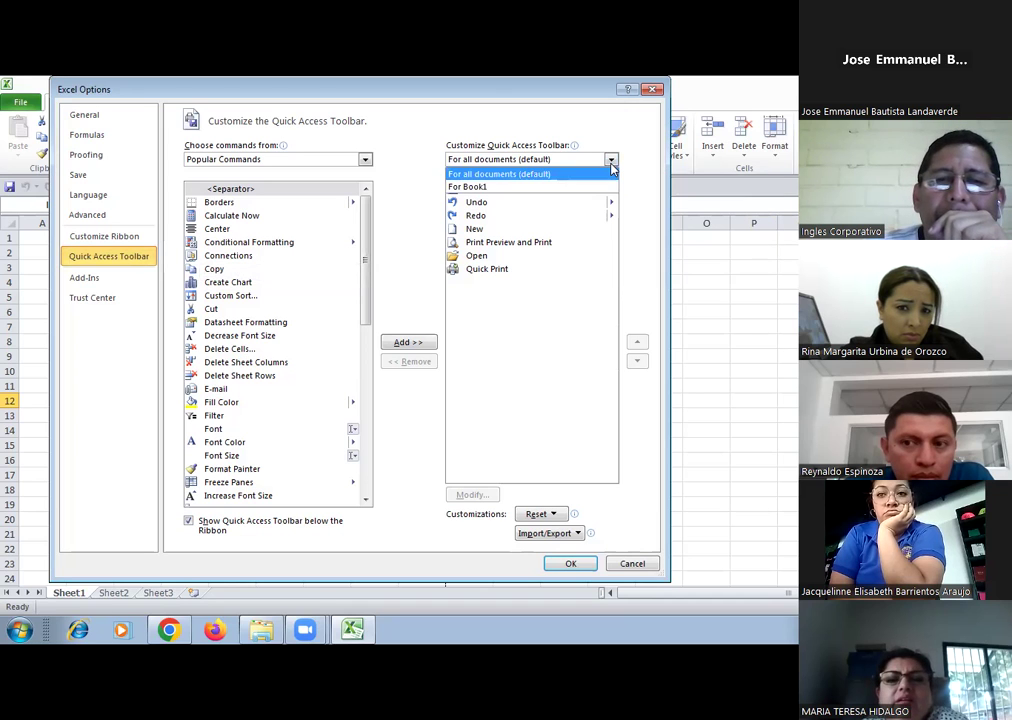
click(611, 164)
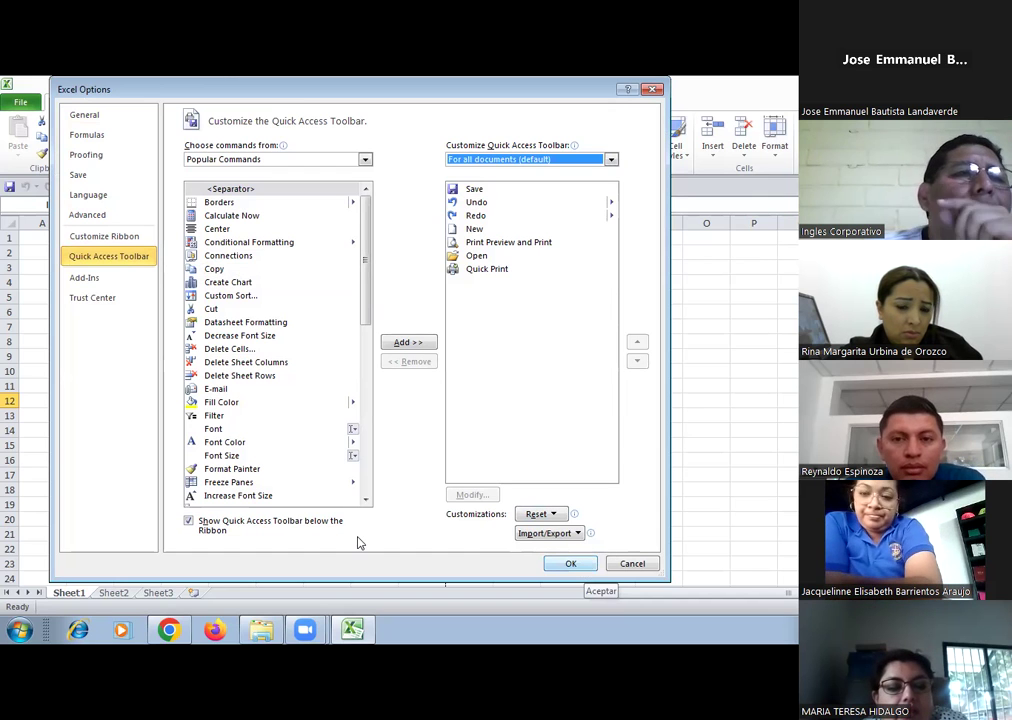
click(550, 557)
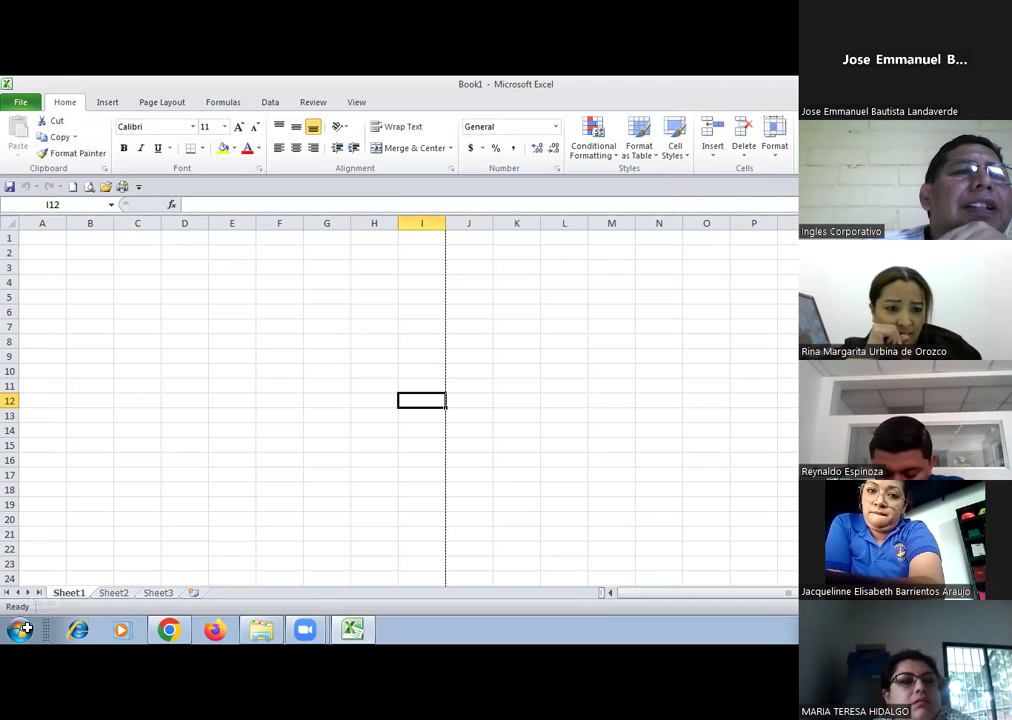
Enter and leave the File backstage twice, cancelling the Options window in between
click(22, 103)
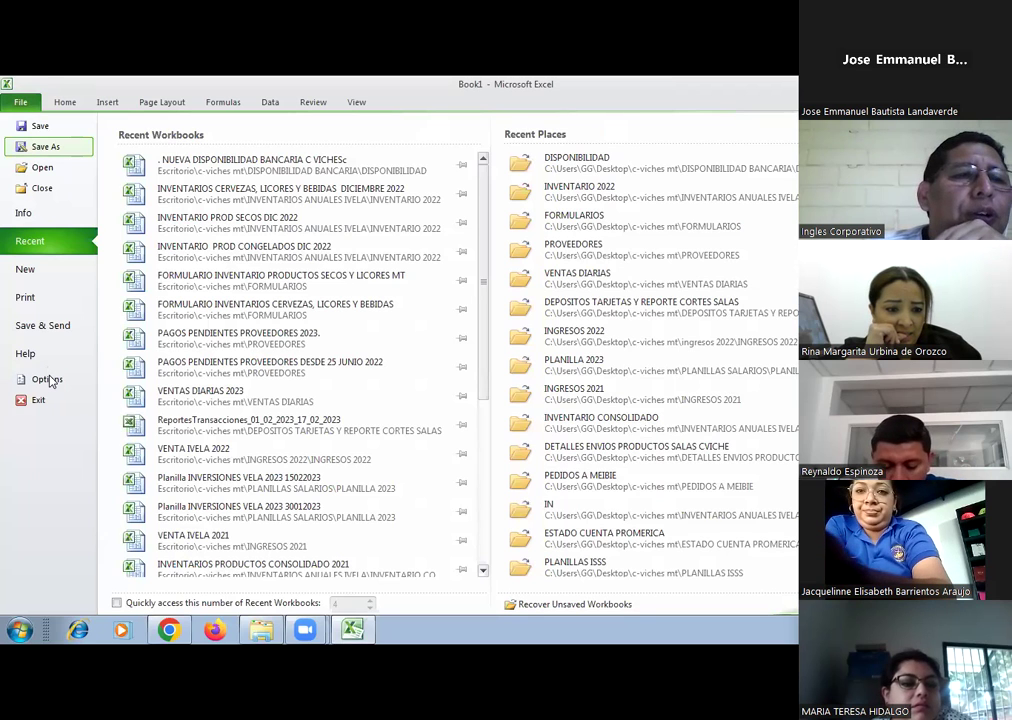
key(Escape)
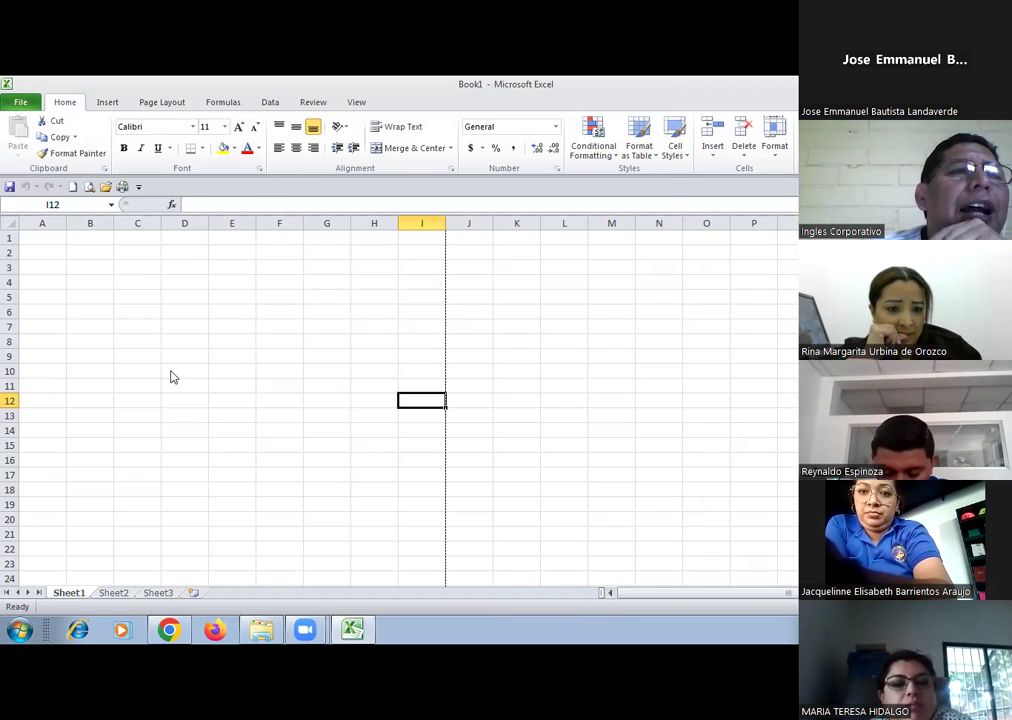
click(624, 565)
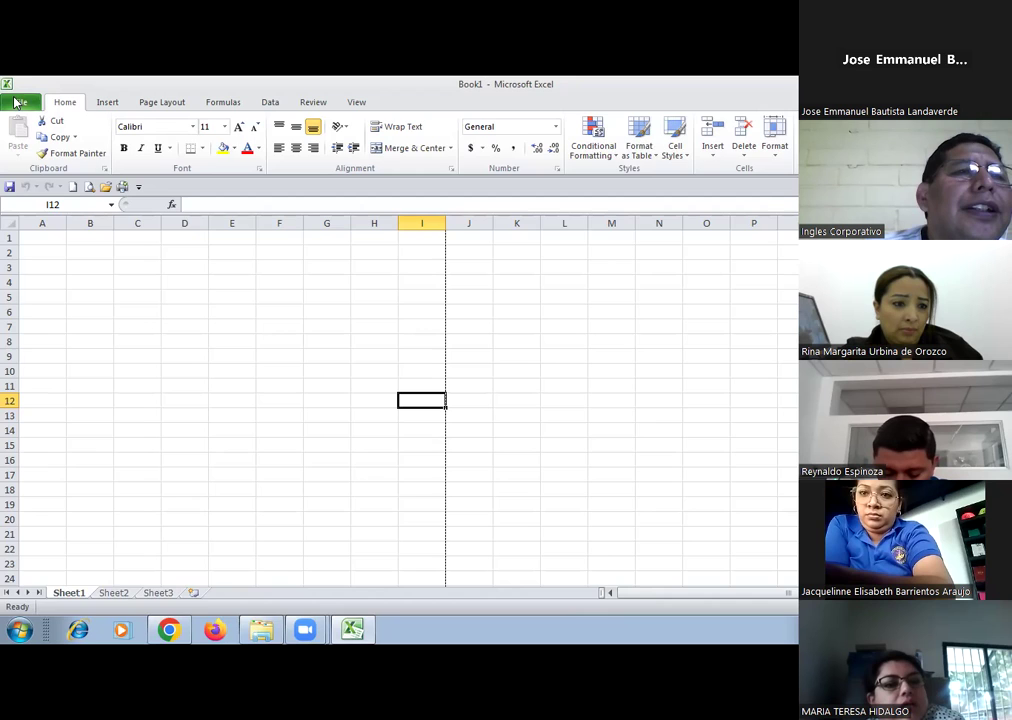
click(20, 102)
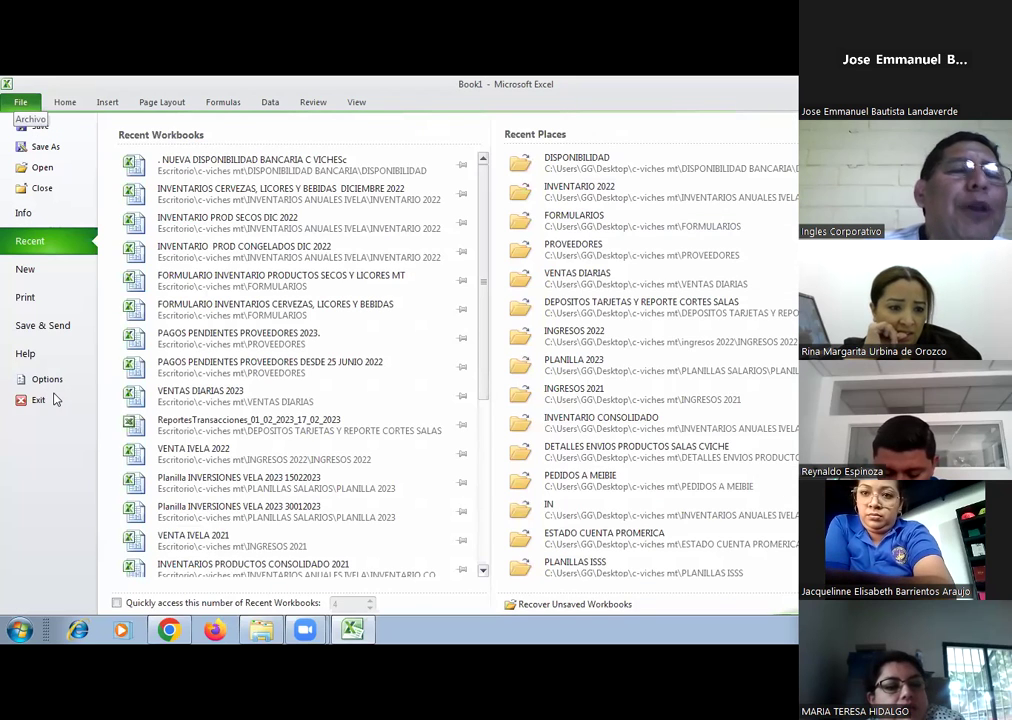
key(Escape)
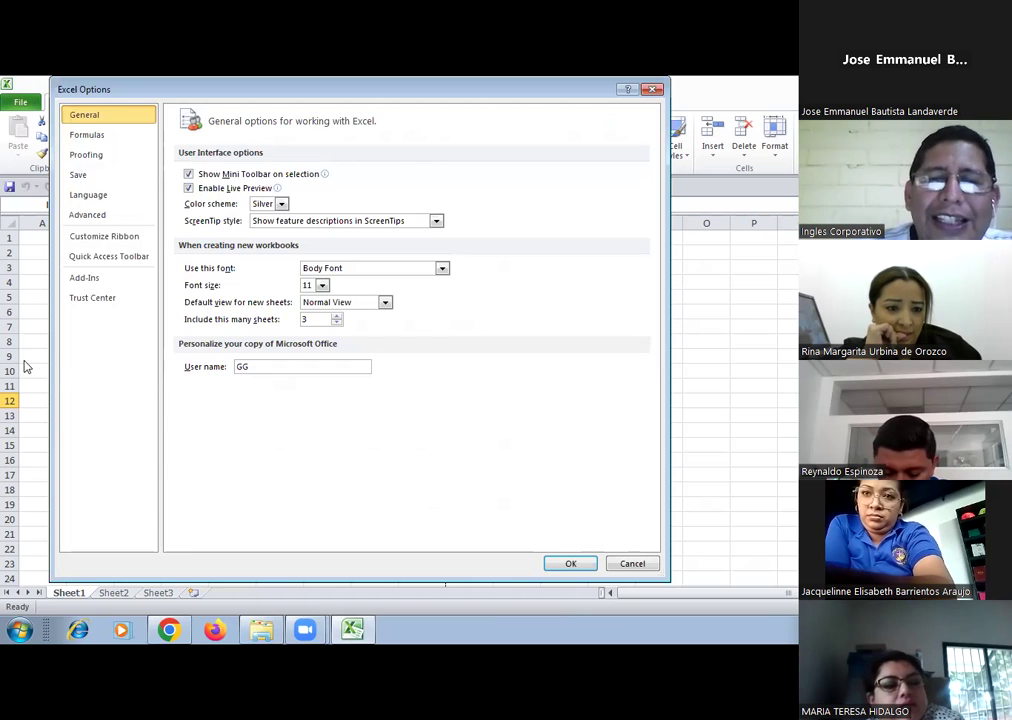
Cancel Excel Options without changes and select column A of Libro1
click(633, 564)
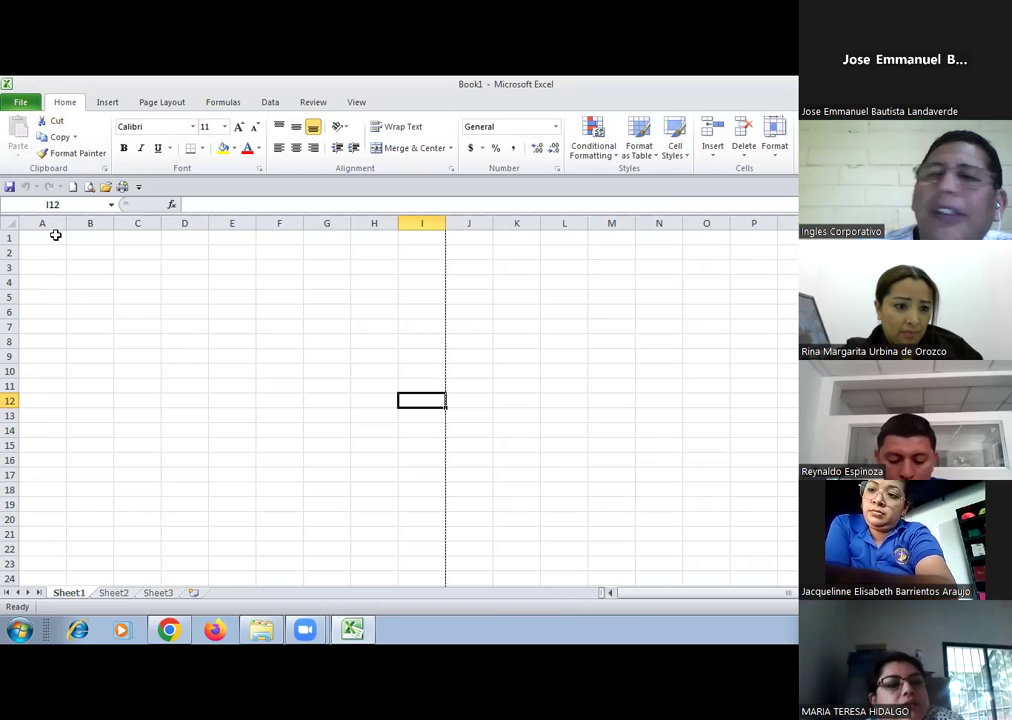
click(46, 222)
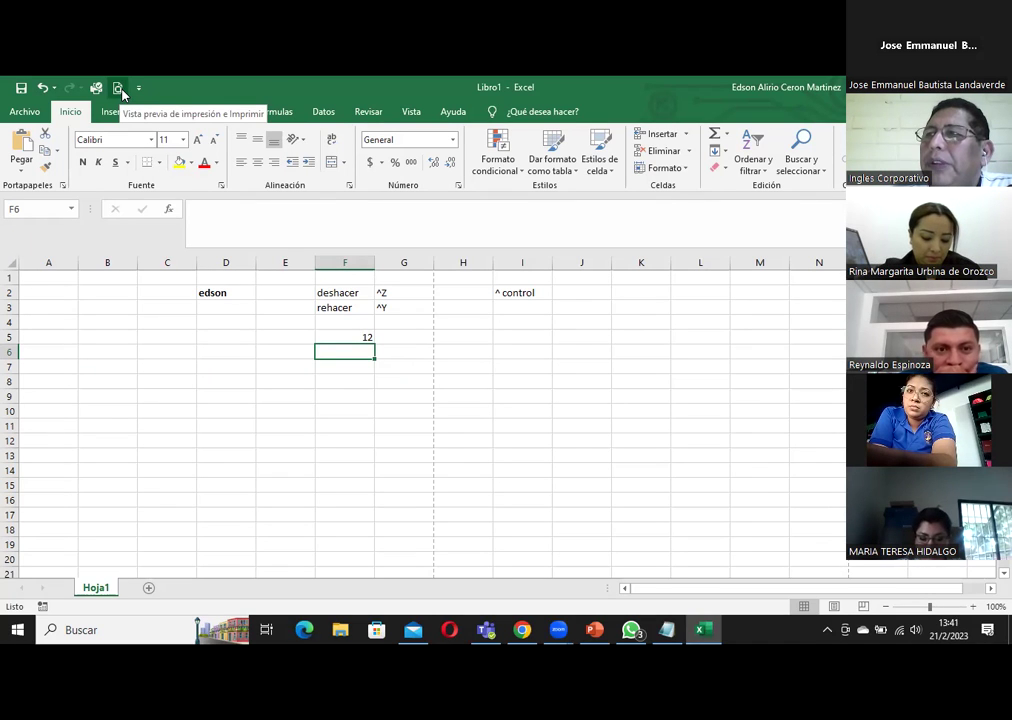
Show the quick-access toolbar list with Guardar, Impresión rápida, Deshacer and Rehacer checked
click(140, 91)
click(140, 91)
click(140, 91)
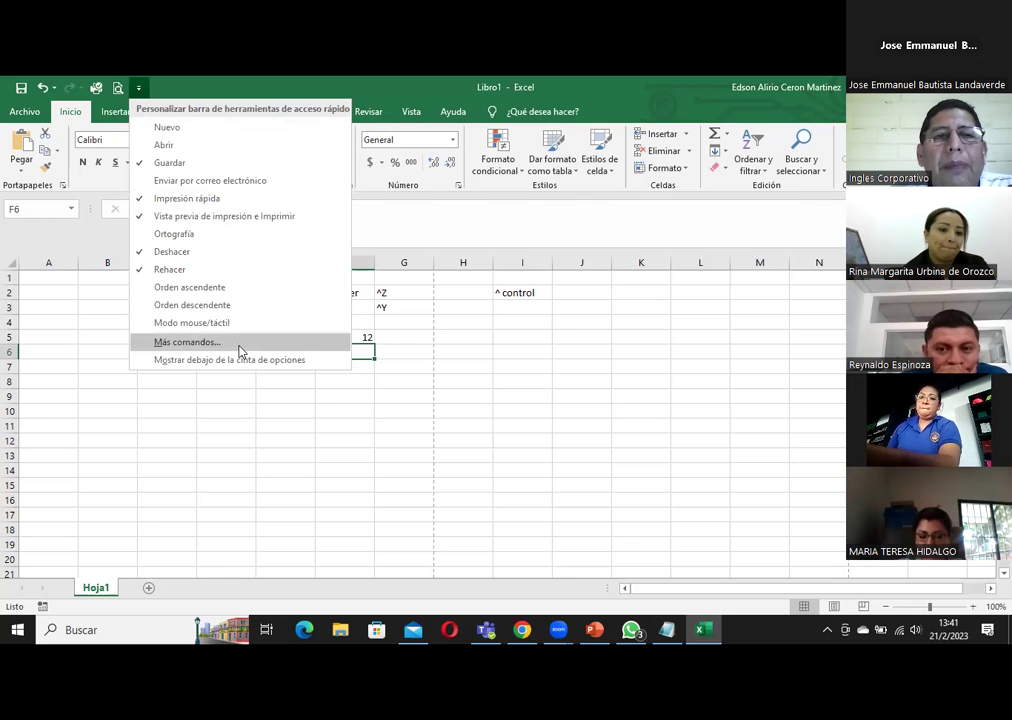
Open Más comandos, cancel Excel Options unchanged, and minimise Excel to reveal the presentation
click(240, 349)
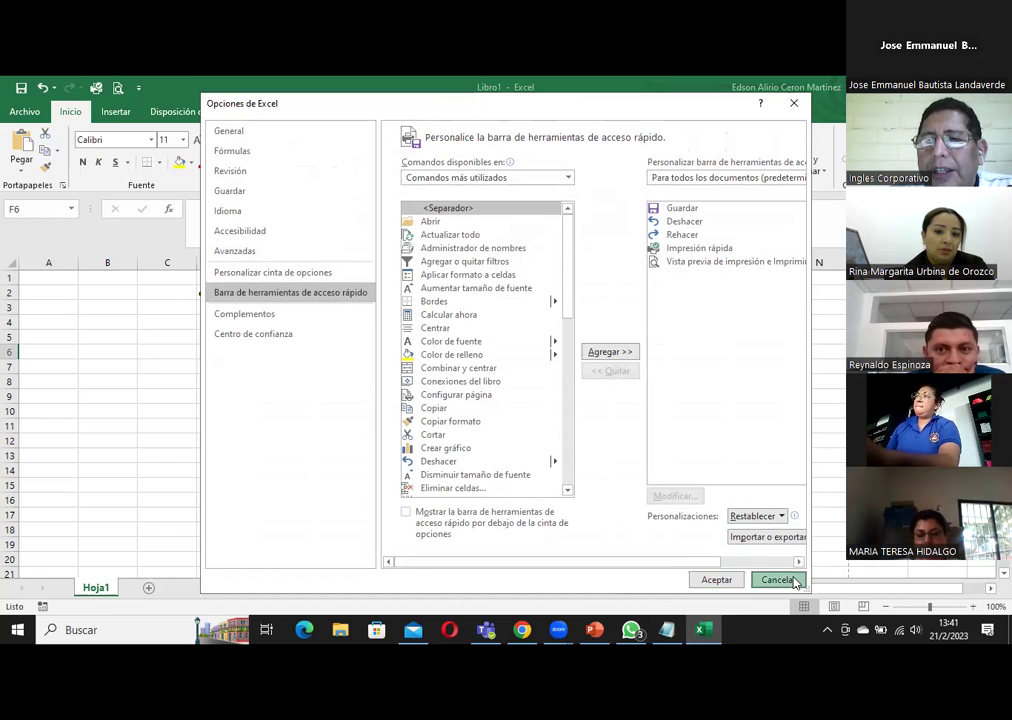
click(780, 580)
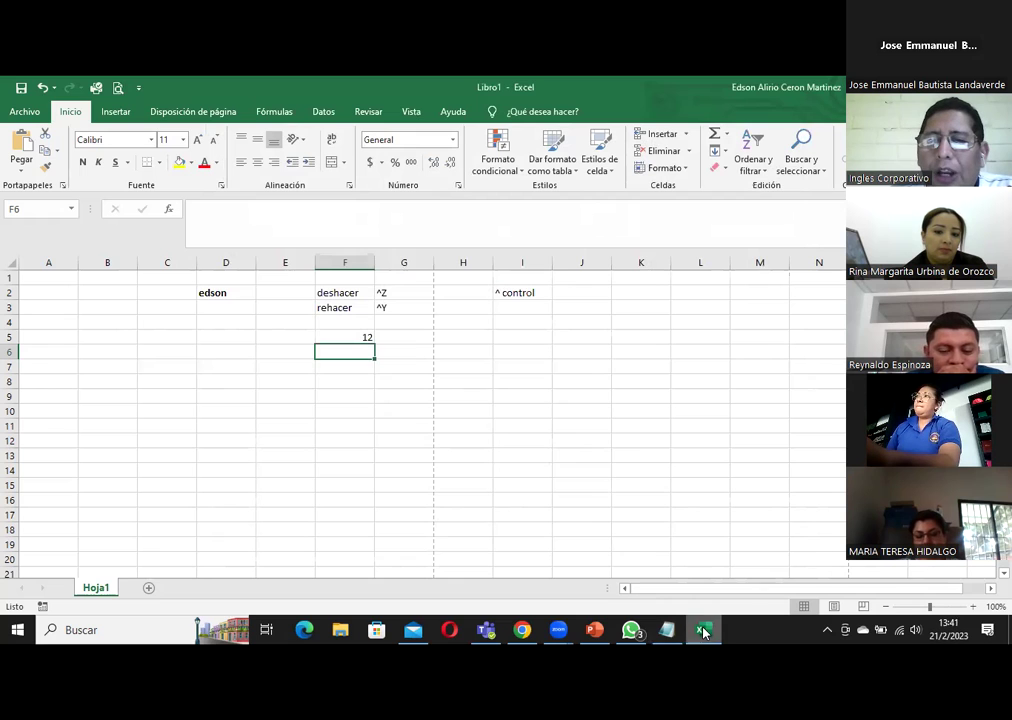
click(703, 629)
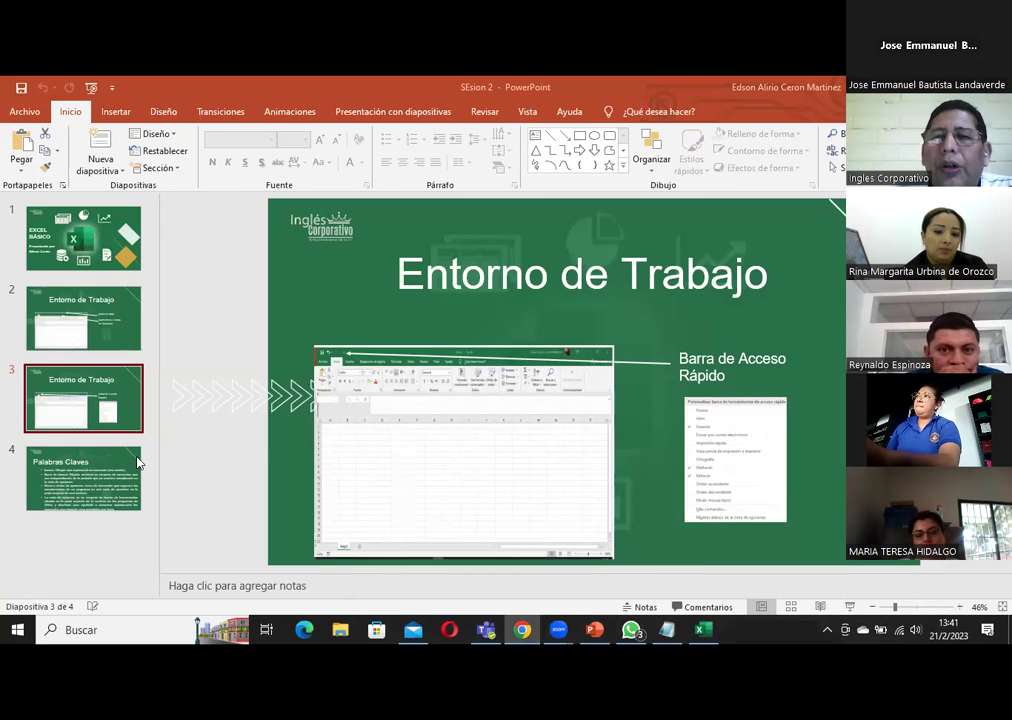
Select the slide 4 'Palabras Claves' thumbnail in the SEsion 2 slide pane
click(93, 466)
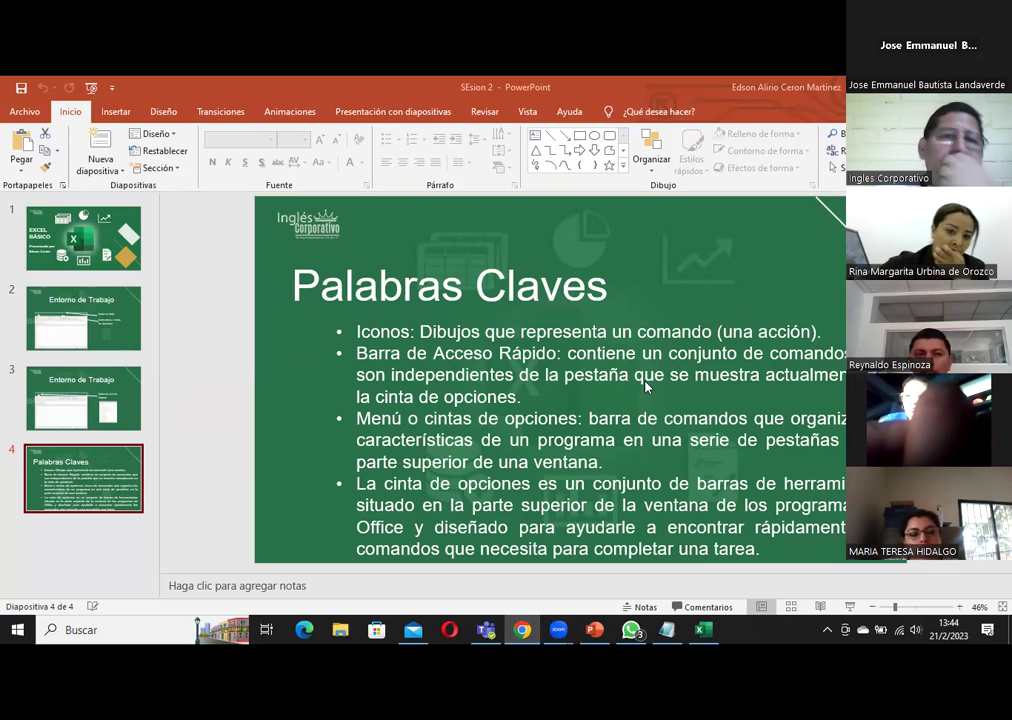
Switch to Chrome, maximise its window, and go to the Excel Básico course login page
key(alt+Tab)
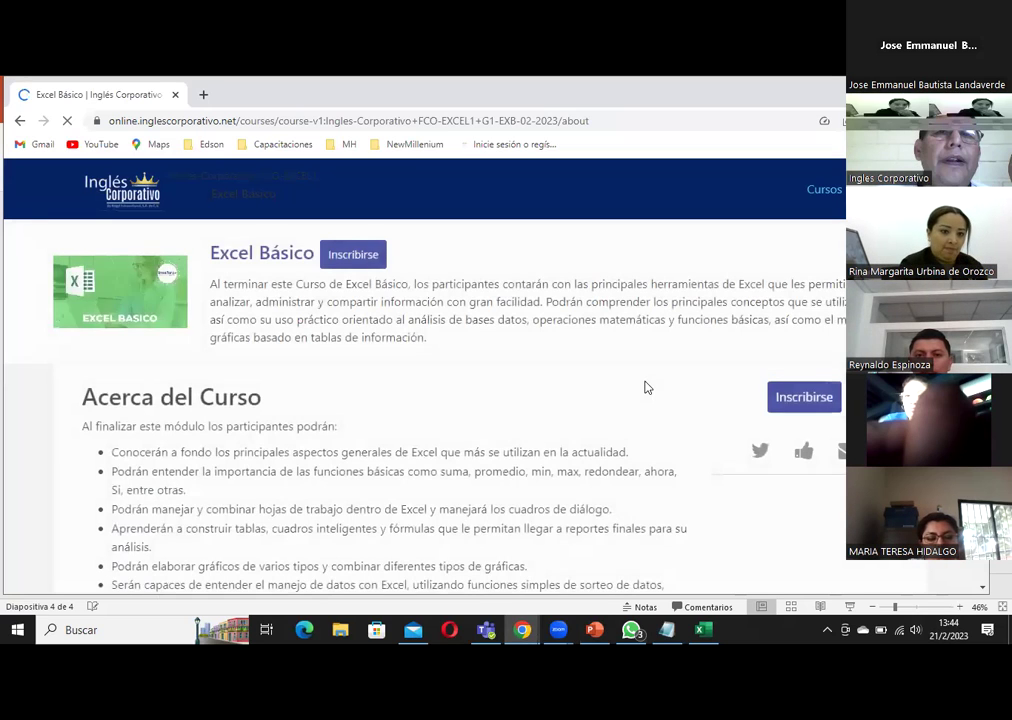
double_click(786, 101)
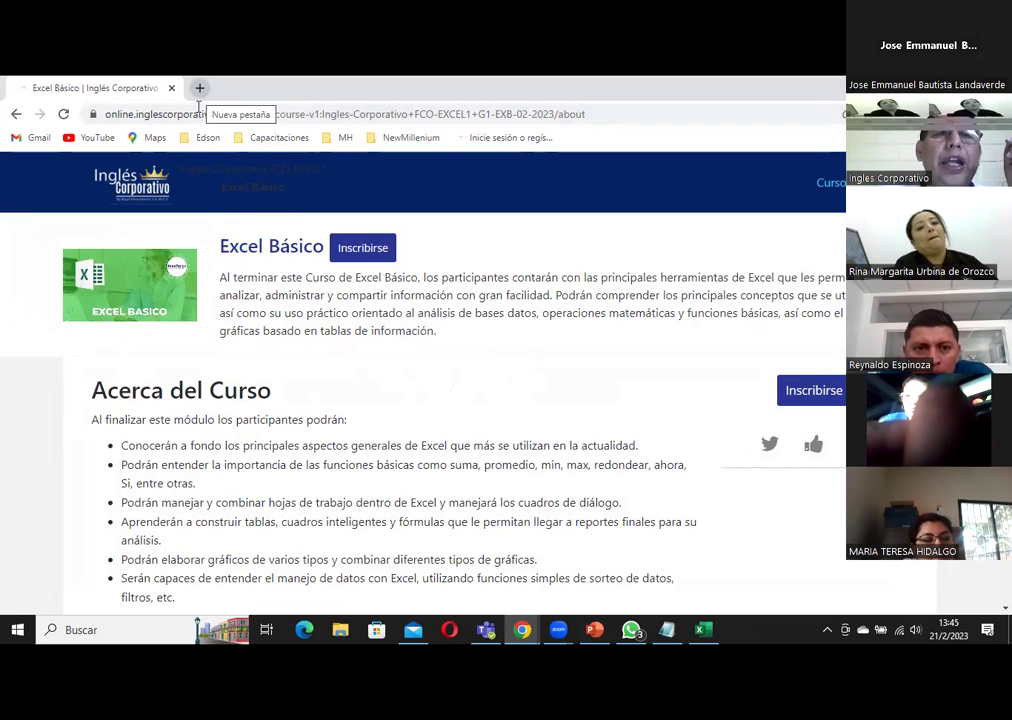
key(Return)
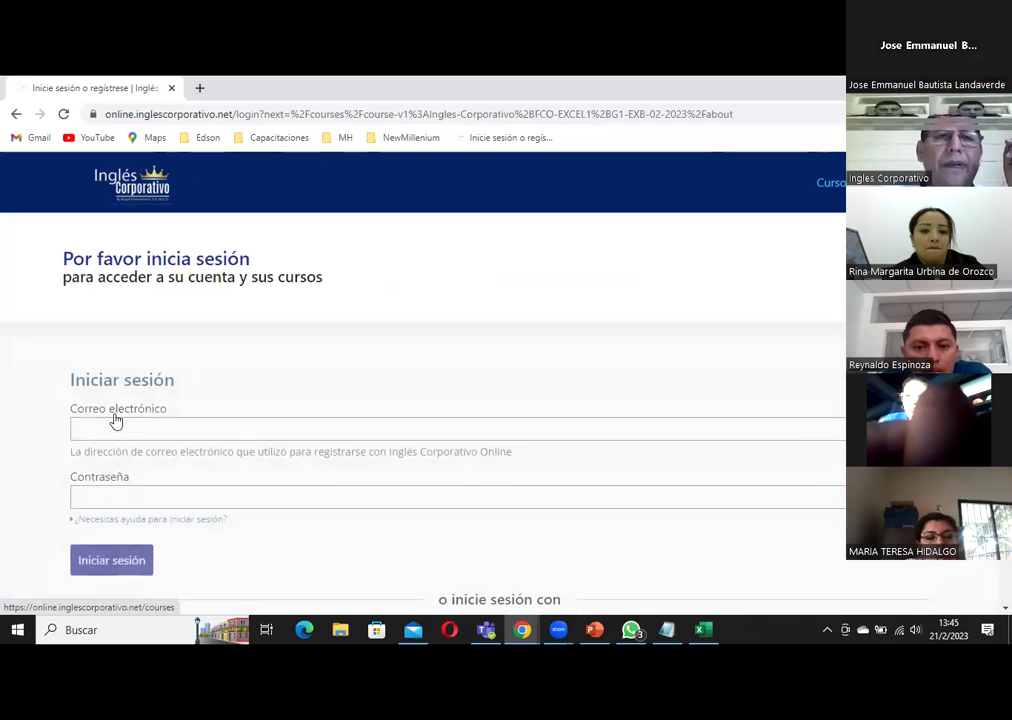
Sign in with the saved e-mail and the account password, resubmitting after the error
click(110, 429)
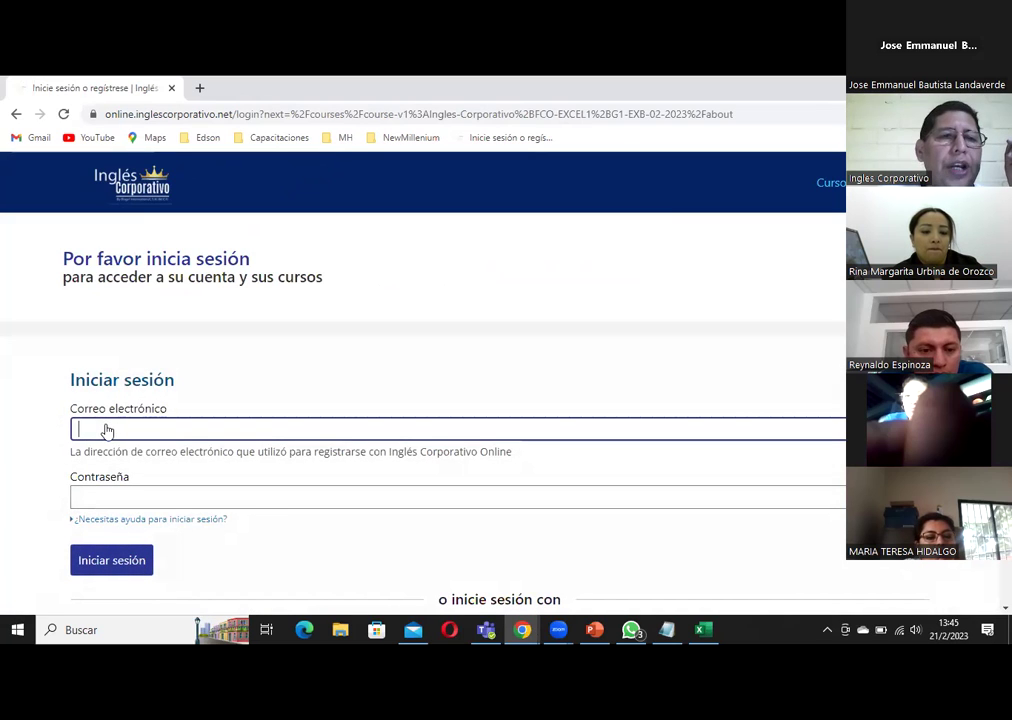
click(99, 425)
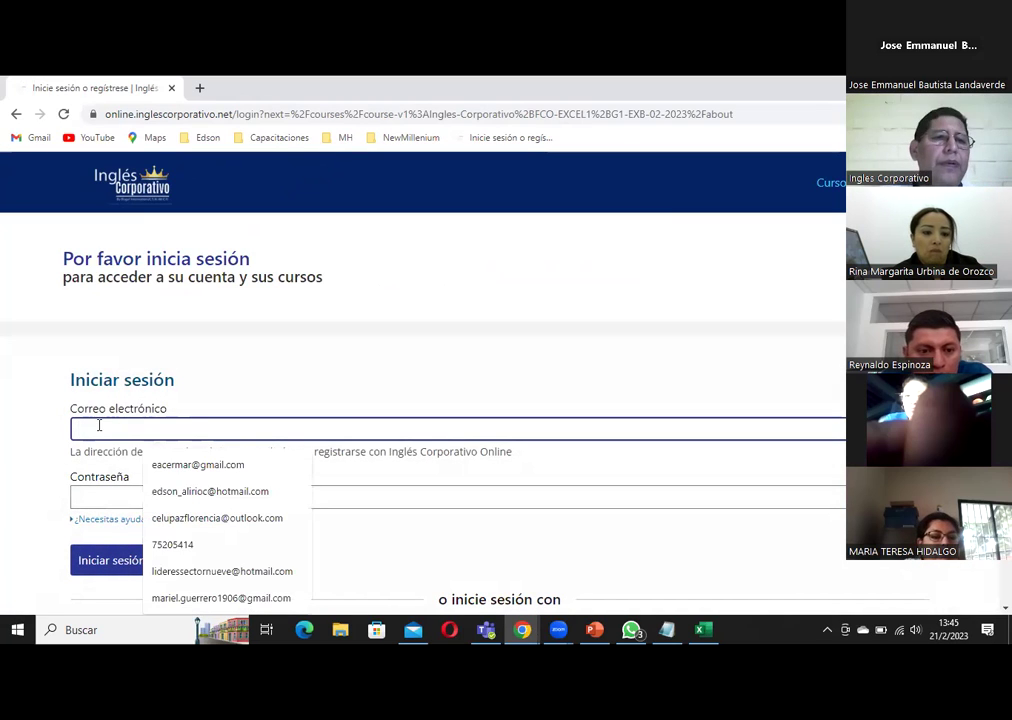
click(190, 466)
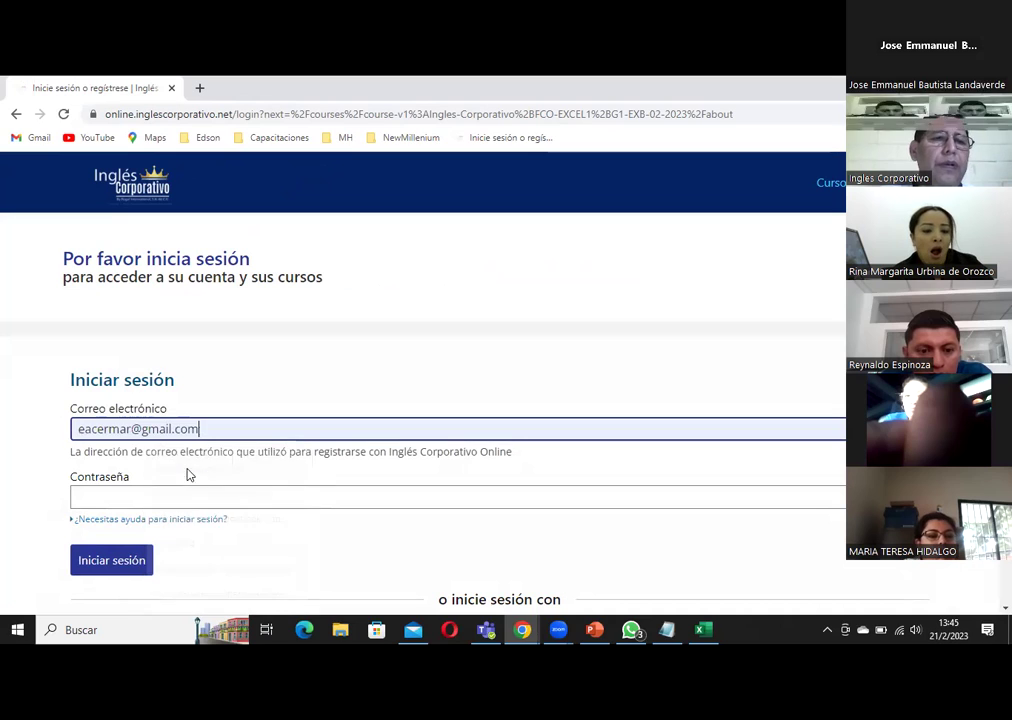
click(134, 496)
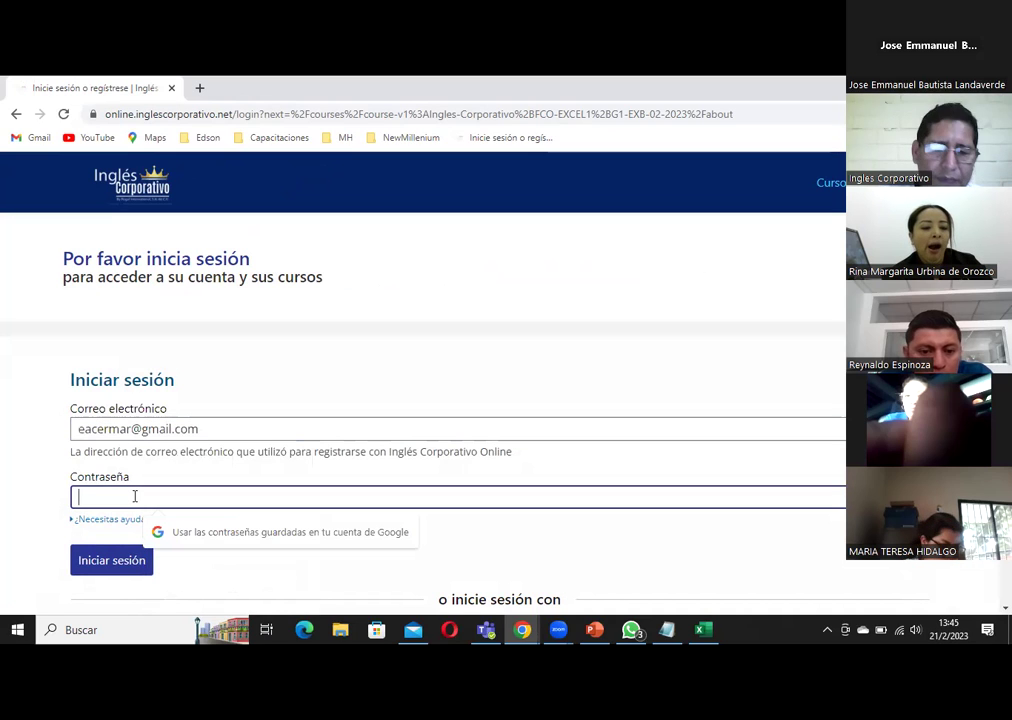
text(********)
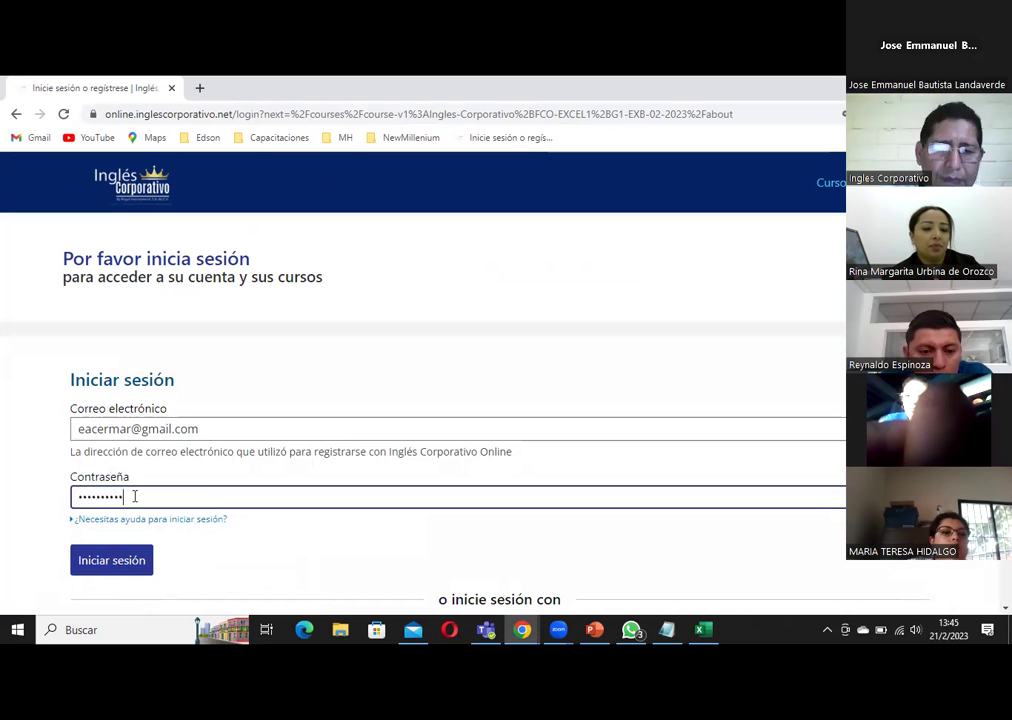
key(Return)
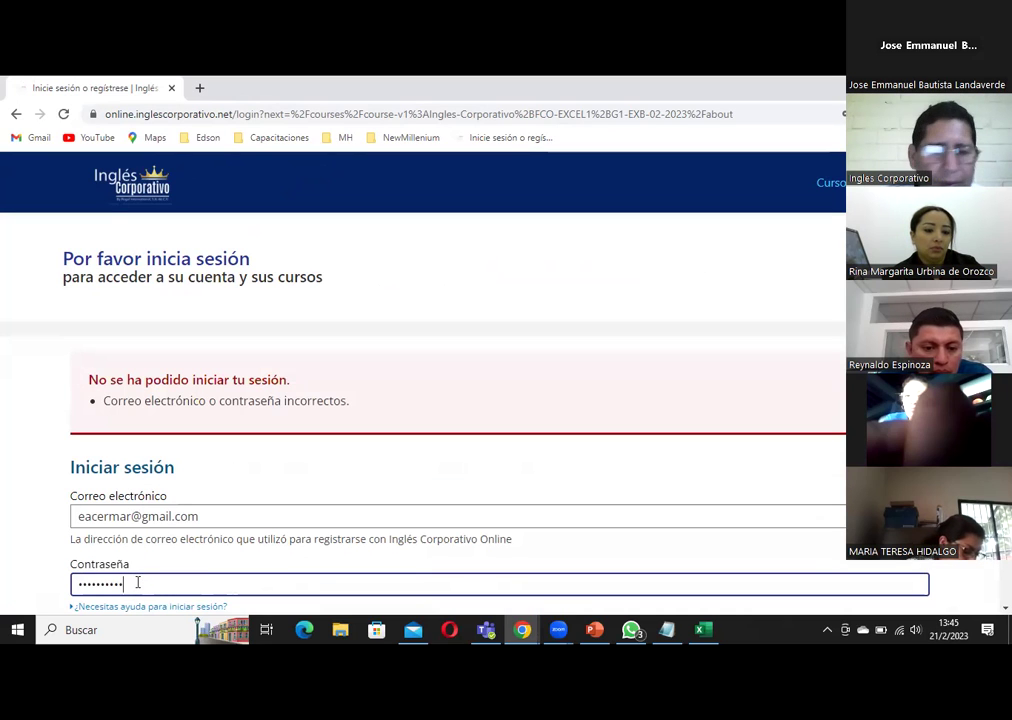
key(Return)
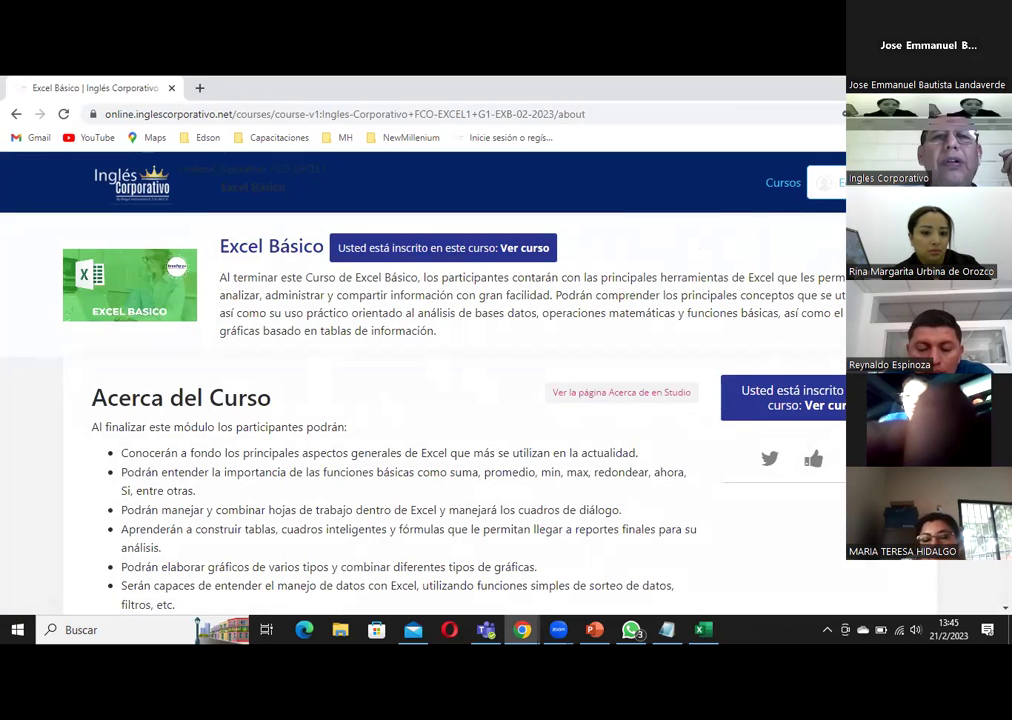
From the personal dashboard, continue the Excel Básico course to lesson 1.3
click(830, 182)
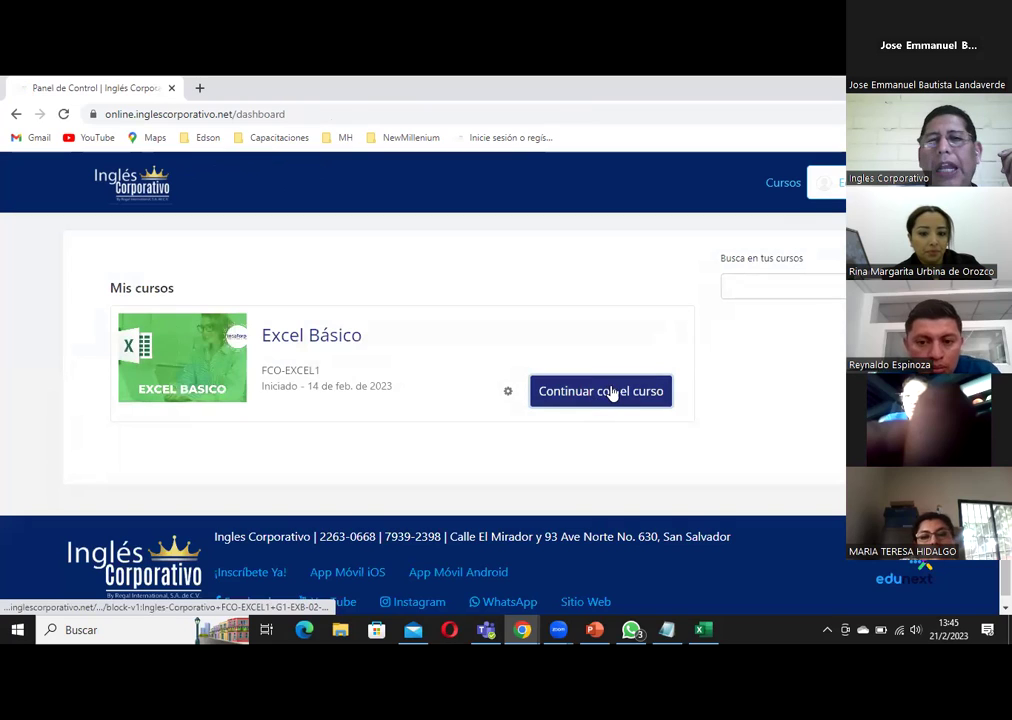
click(601, 392)
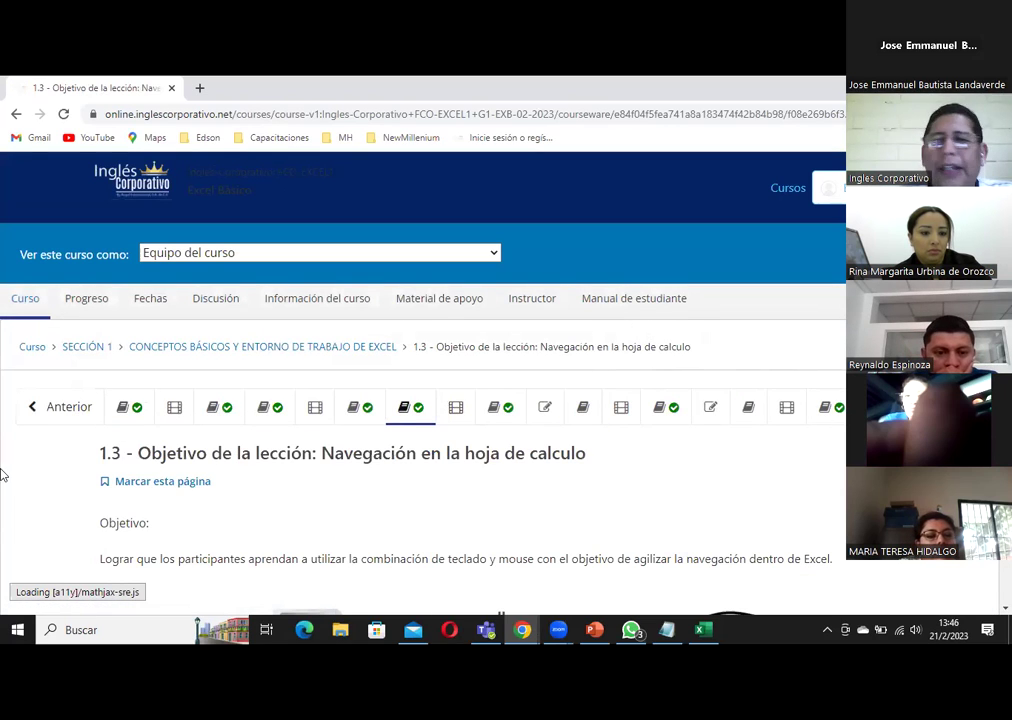
Open lesson 1.1, 'Conceptos básicos de excel'
scroll(527, 423, down, 2)
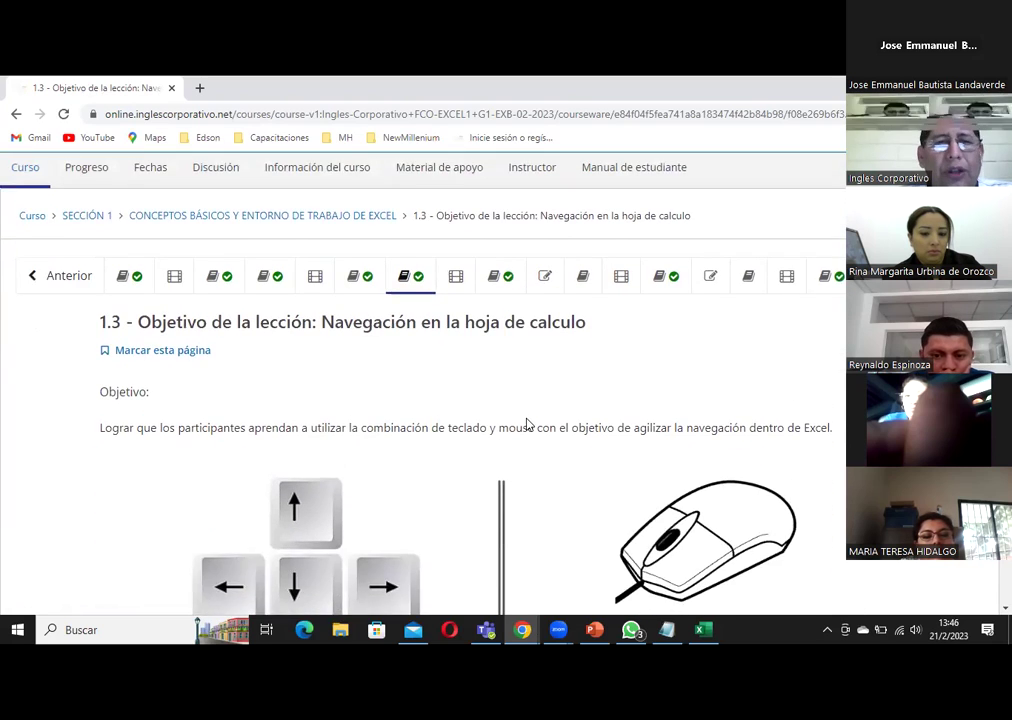
scroll(527, 423, up, 1)
click(118, 338)
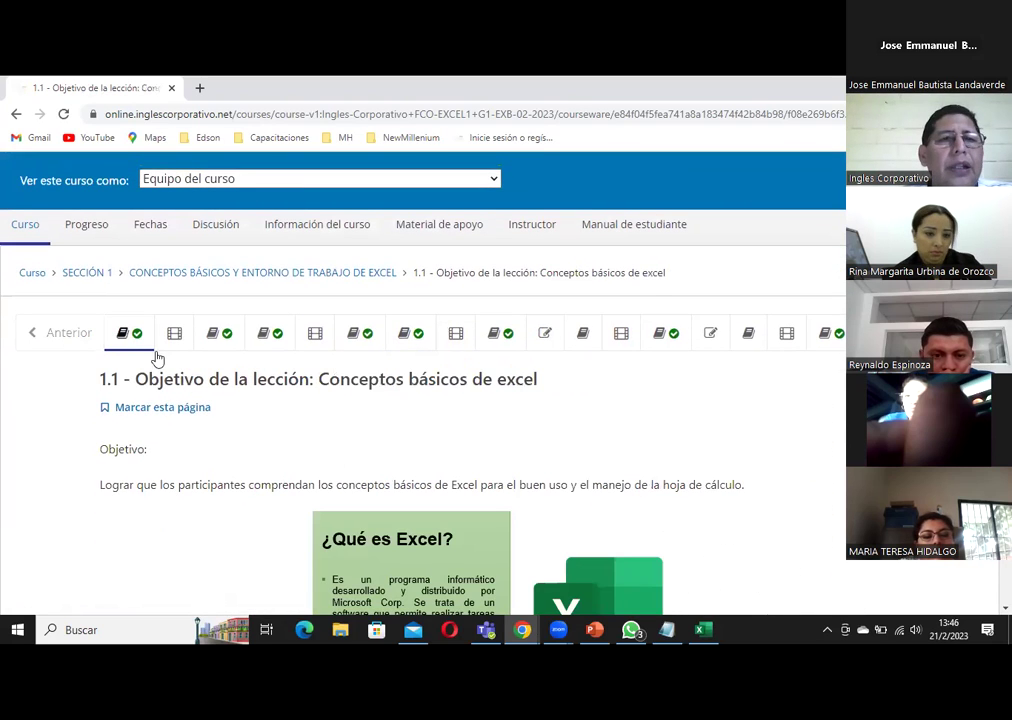
Read down through lesson 1.1's rows and columns slides, then return to its header
scroll(629, 476, down, 1)
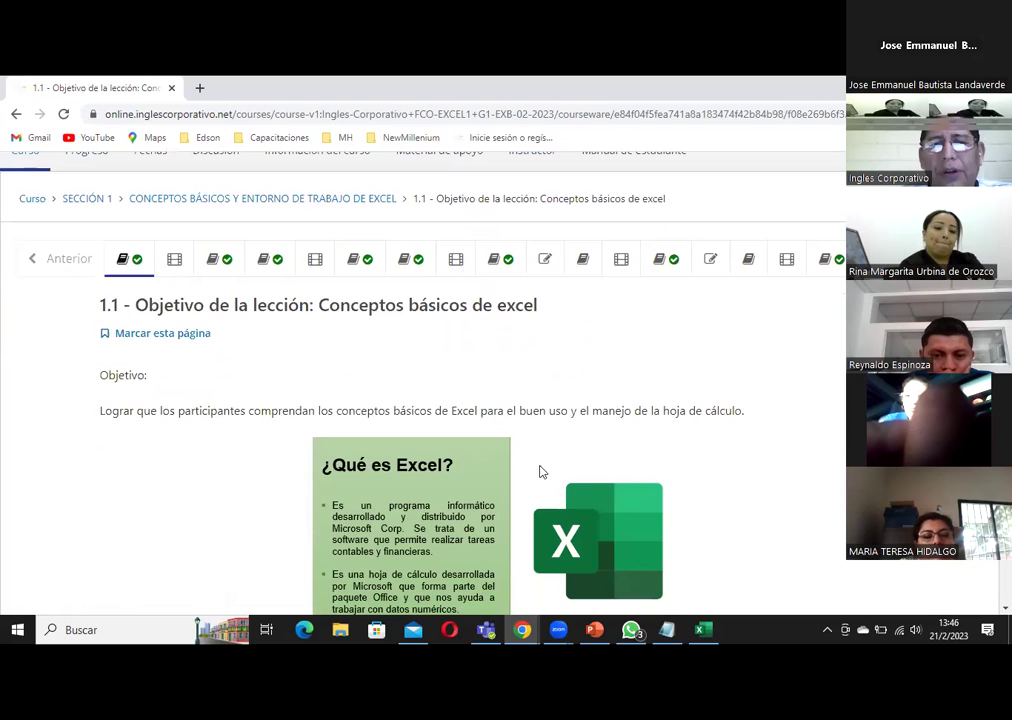
scroll(527, 463, down, 2)
scroll(527, 463, down, 1)
scroll(492, 400, down, 1)
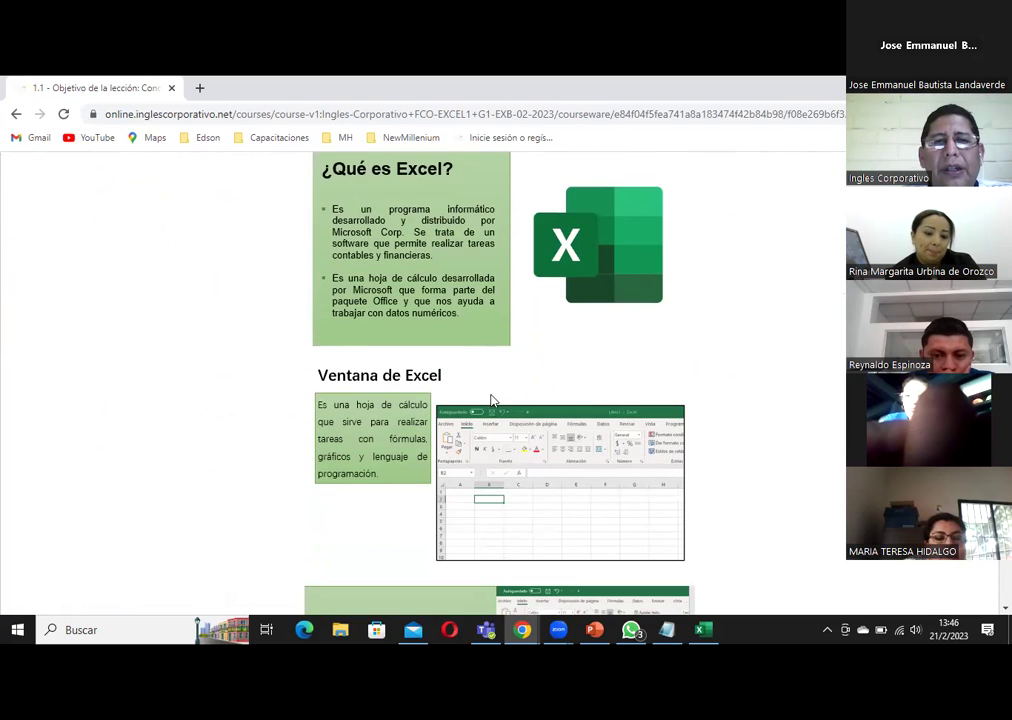
scroll(492, 400, down, 3)
scroll(429, 379, down, 1)
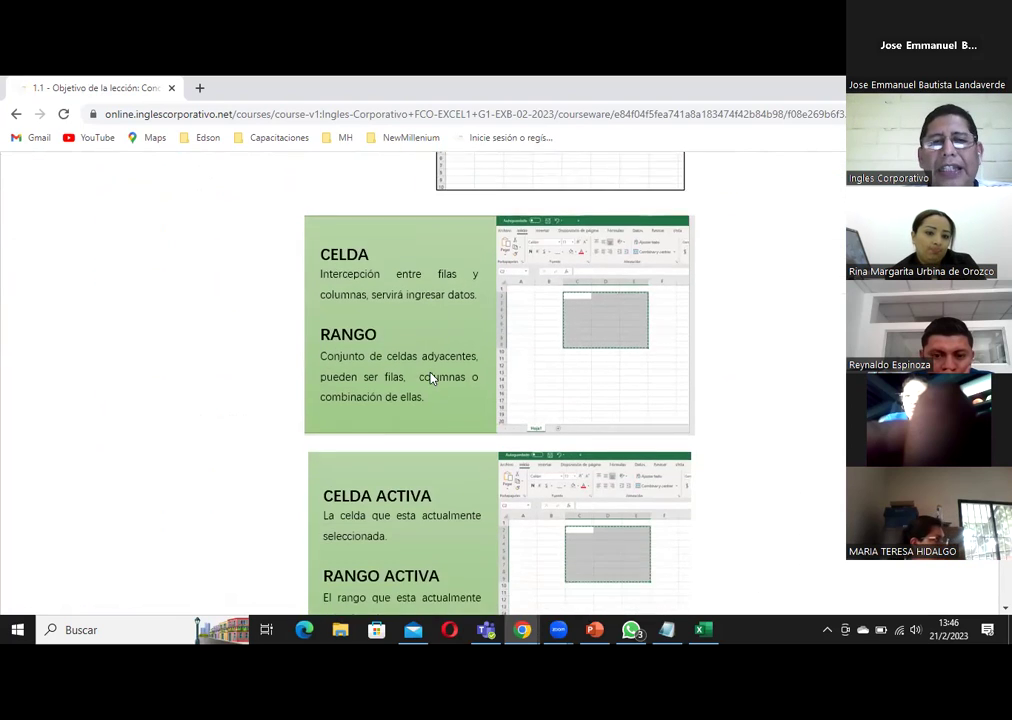
scroll(428, 378, down, 2)
scroll(428, 378, down, 2)
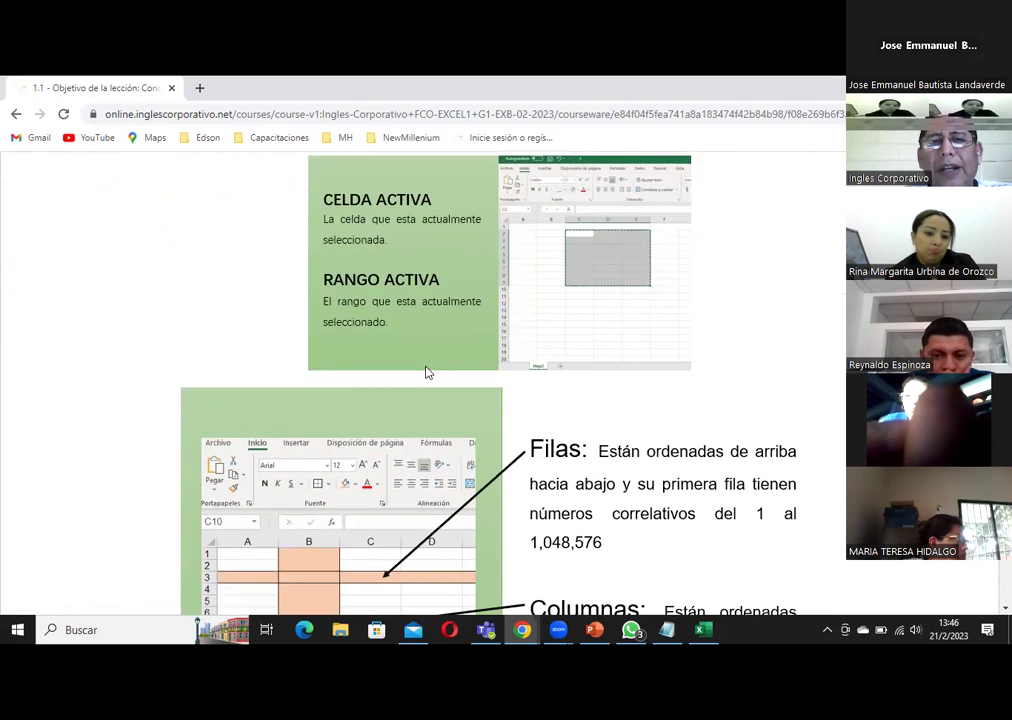
scroll(427, 372, down, 2)
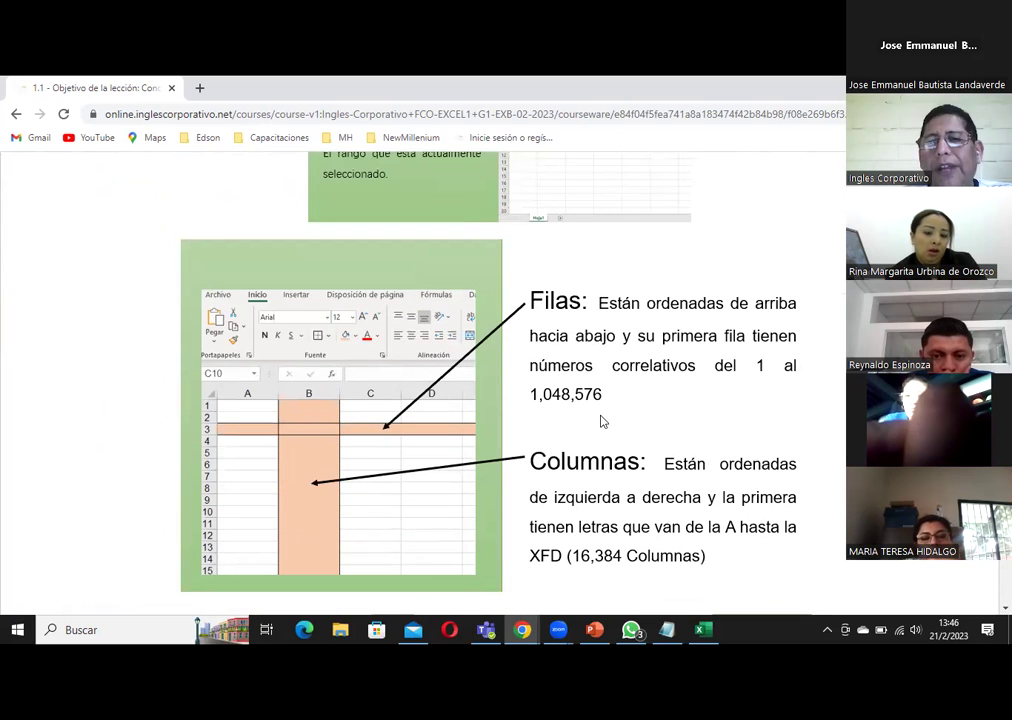
scroll(601, 422, down, 2)
scroll(601, 422, down, 2)
scroll(601, 422, down, 1)
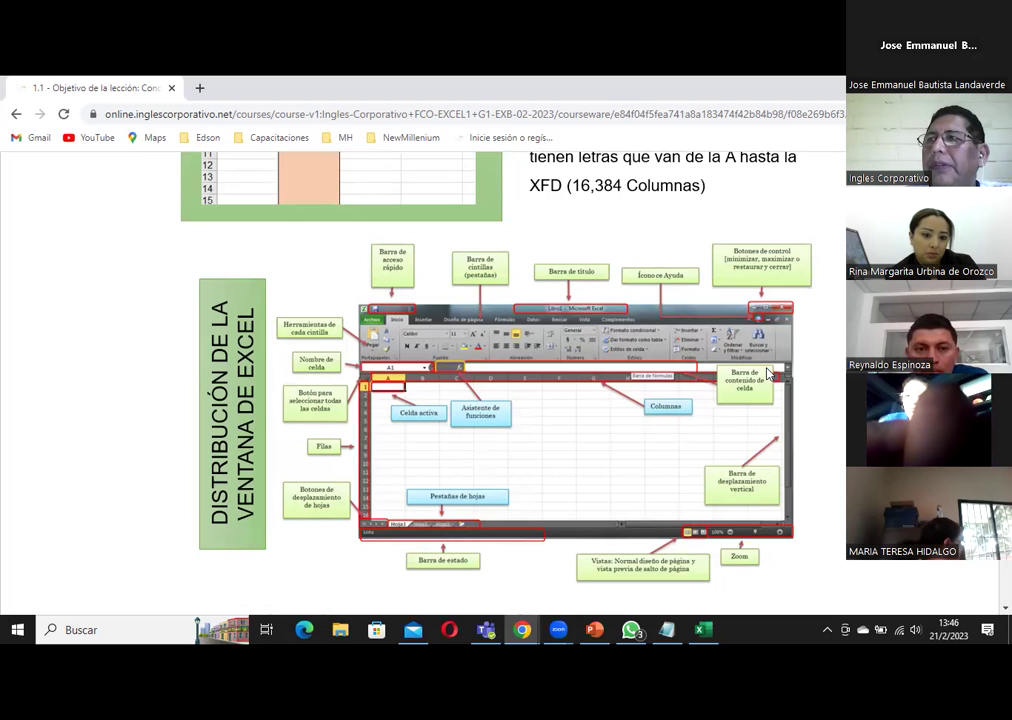
scroll(360, 366, up, 10)
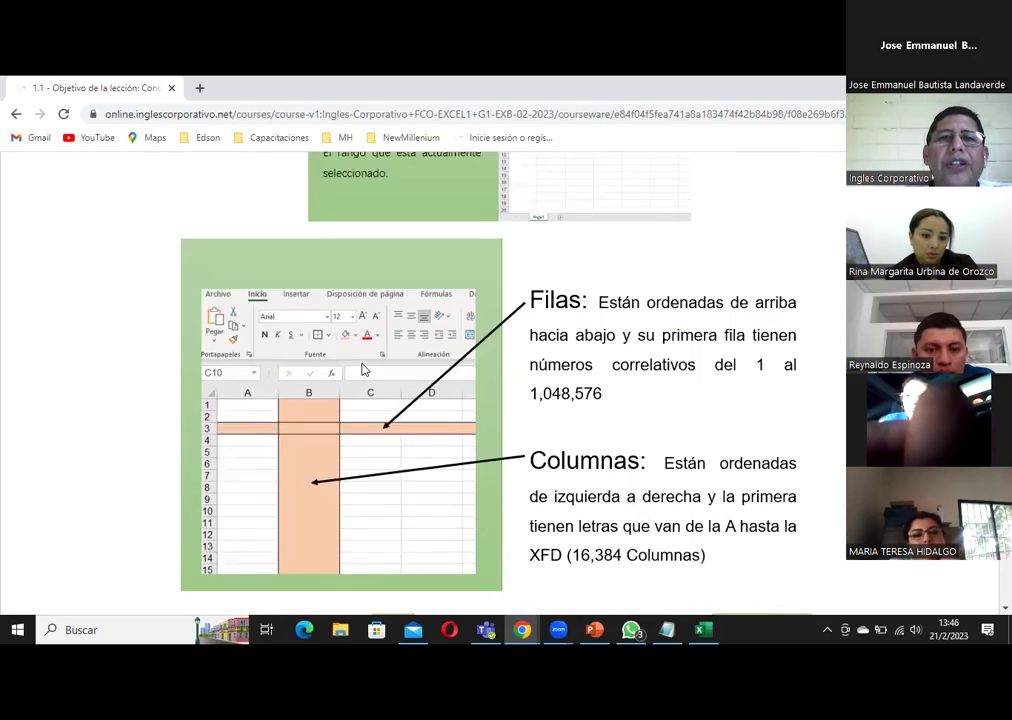
scroll(364, 361, up, 10)
scroll(367, 365, up, 10)
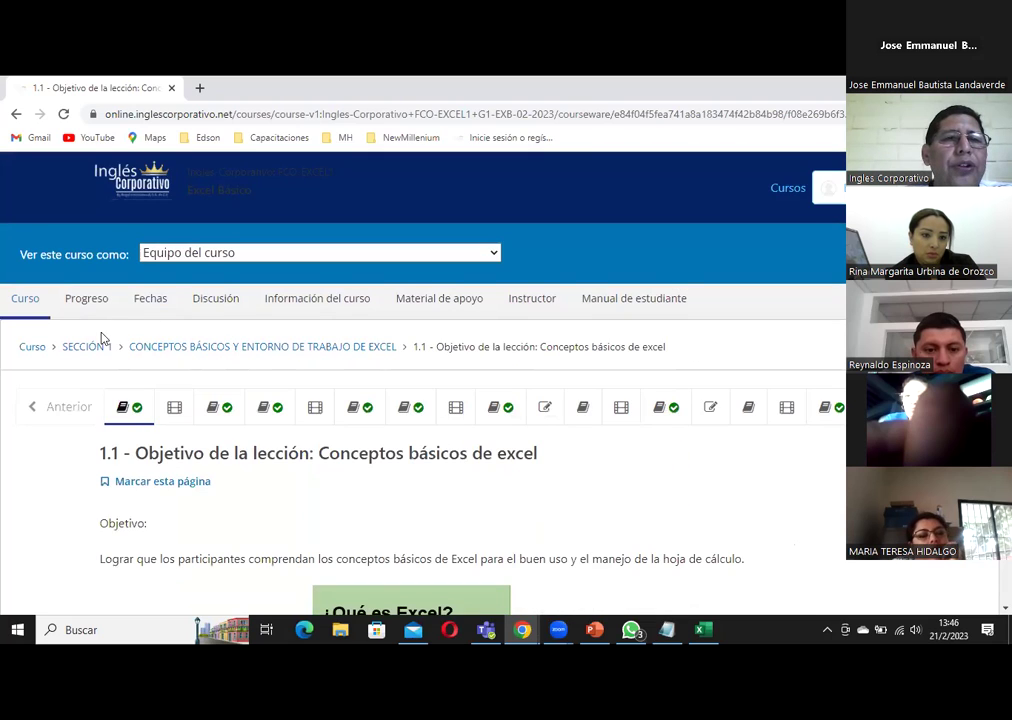
Go to lesson 1.2, 'Entorno de trabajo de excel', read through it and return to the top
click(267, 410)
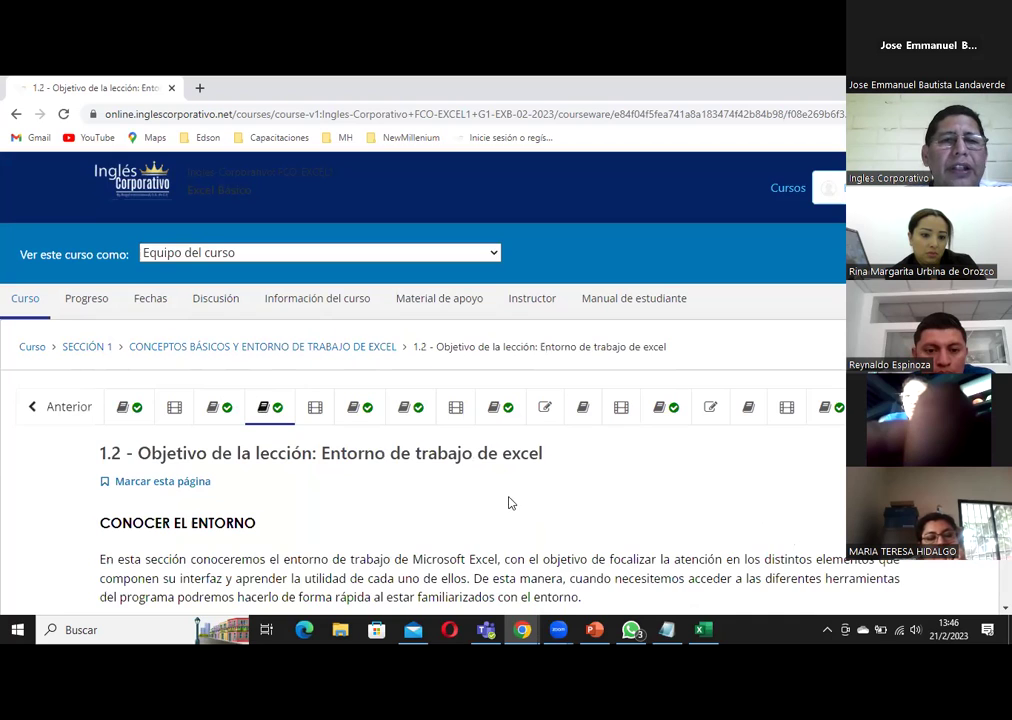
scroll(508, 502, down, 1)
scroll(509, 500, down, 2)
scroll(510, 497, down, 1)
scroll(510, 495, down, 1)
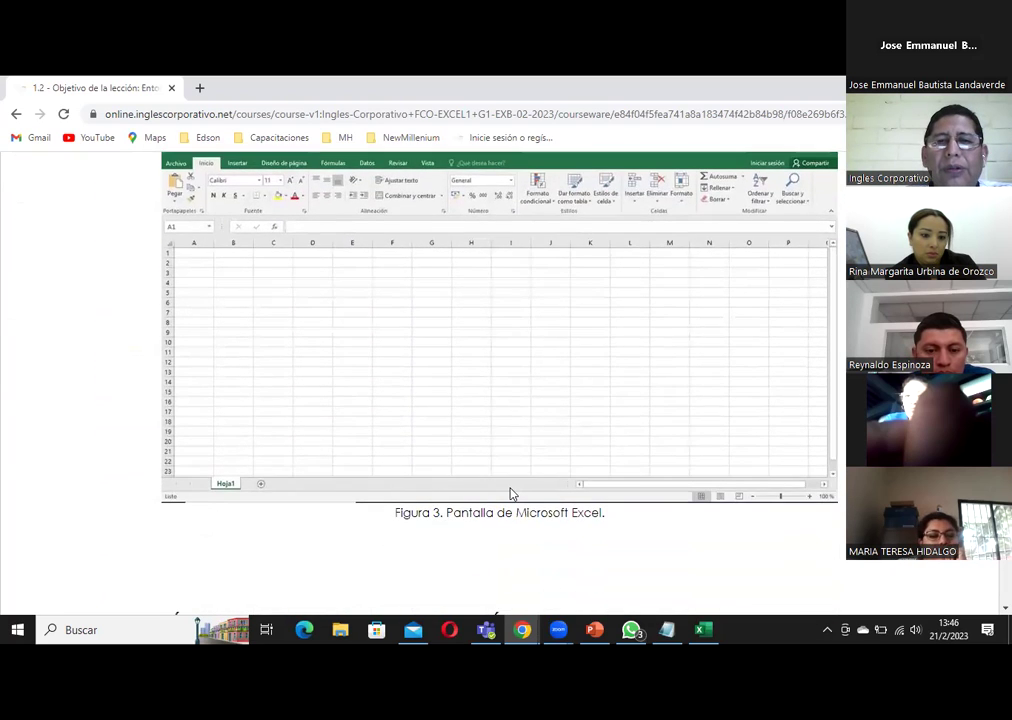
scroll(510, 493, down, 3)
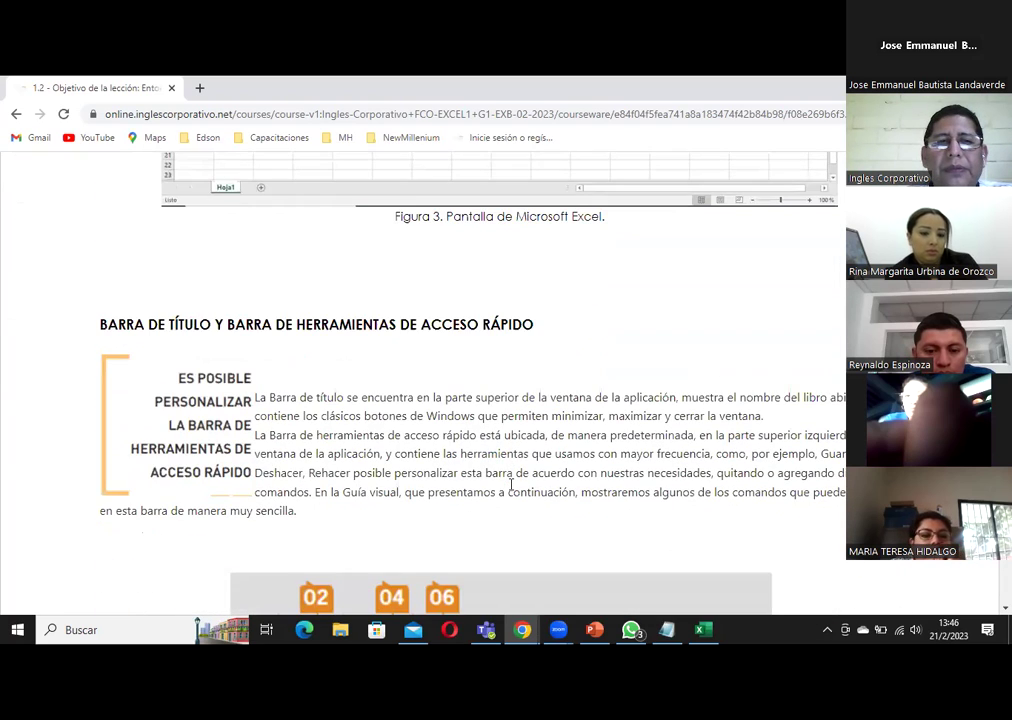
scroll(511, 486, down, 1)
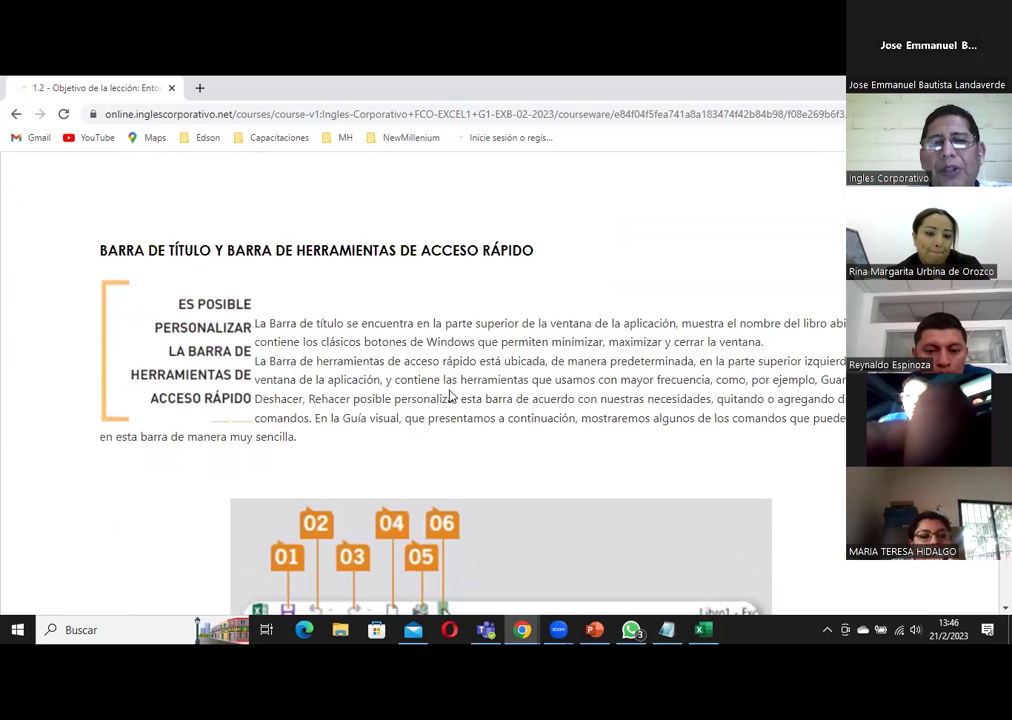
scroll(450, 397, down, 1)
scroll(450, 397, down, 2)
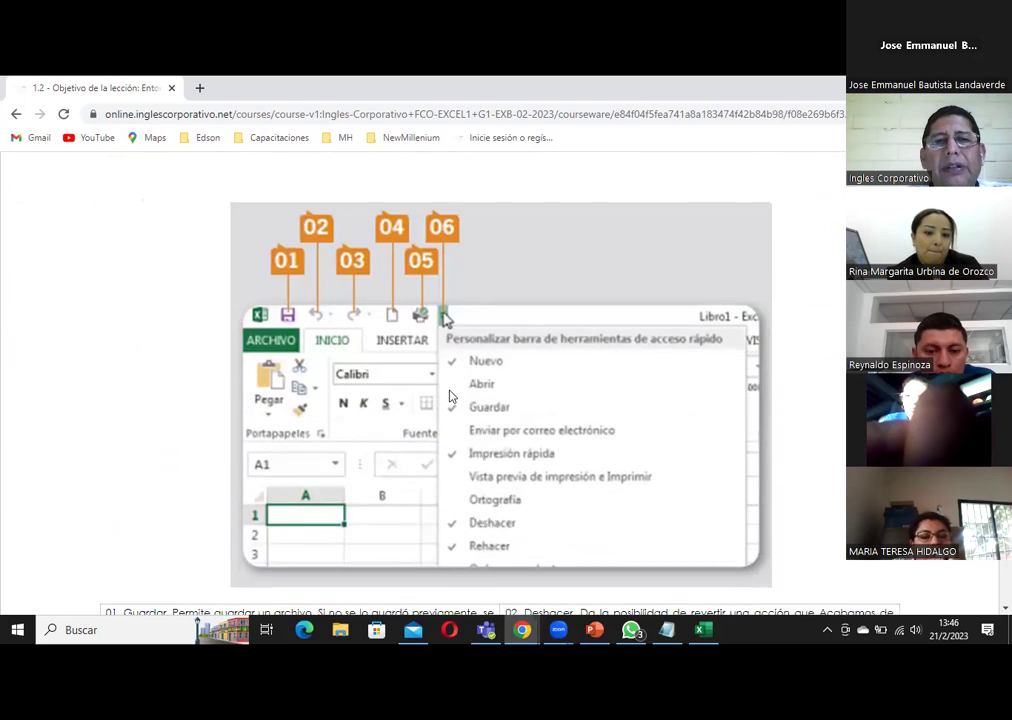
scroll(449, 397, down, 1)
scroll(449, 397, down, 2)
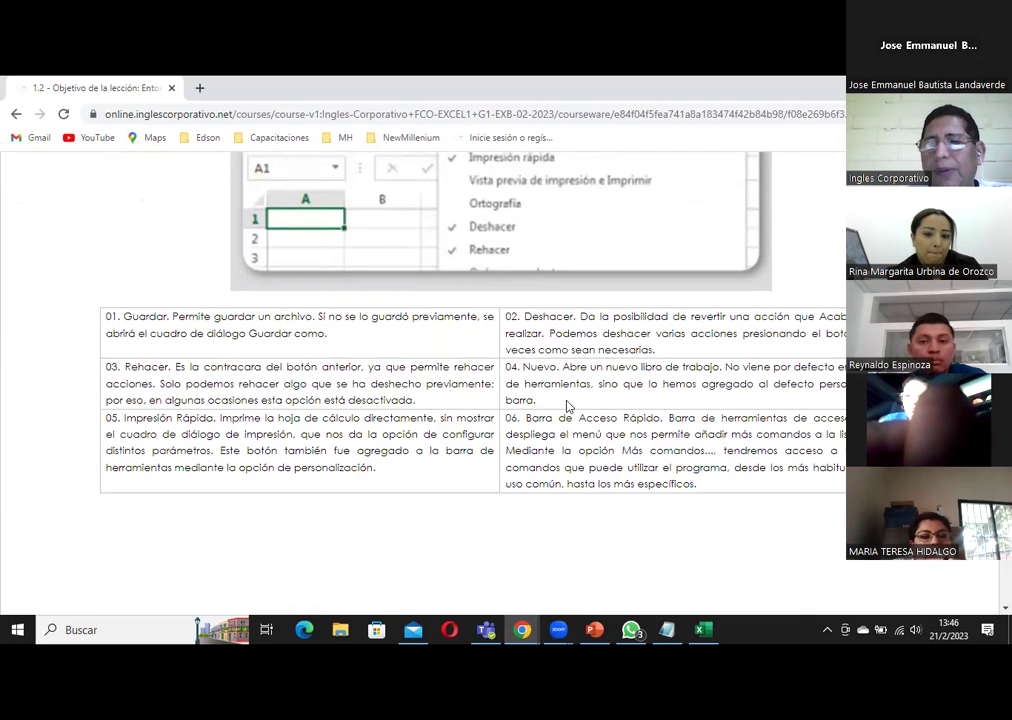
scroll(750, 420, up, 3)
scroll(750, 420, up, 5)
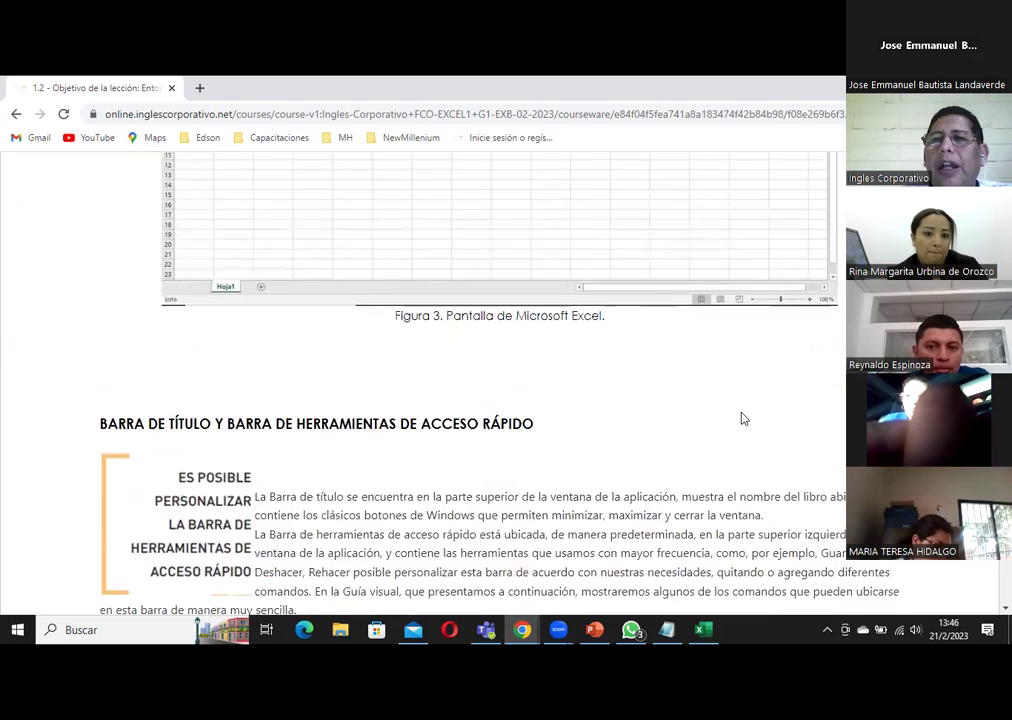
scroll(745, 419, up, 10)
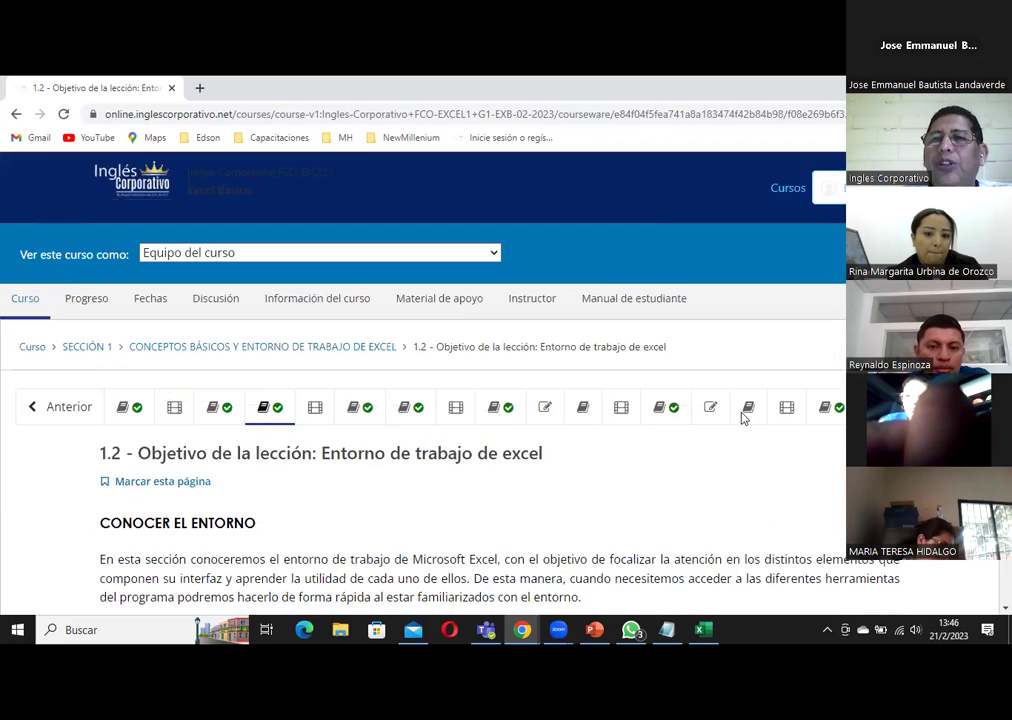
Display the 102-page Ebook Excel Básico PDF under the 'Manual de estudiante' tab
click(627, 308)
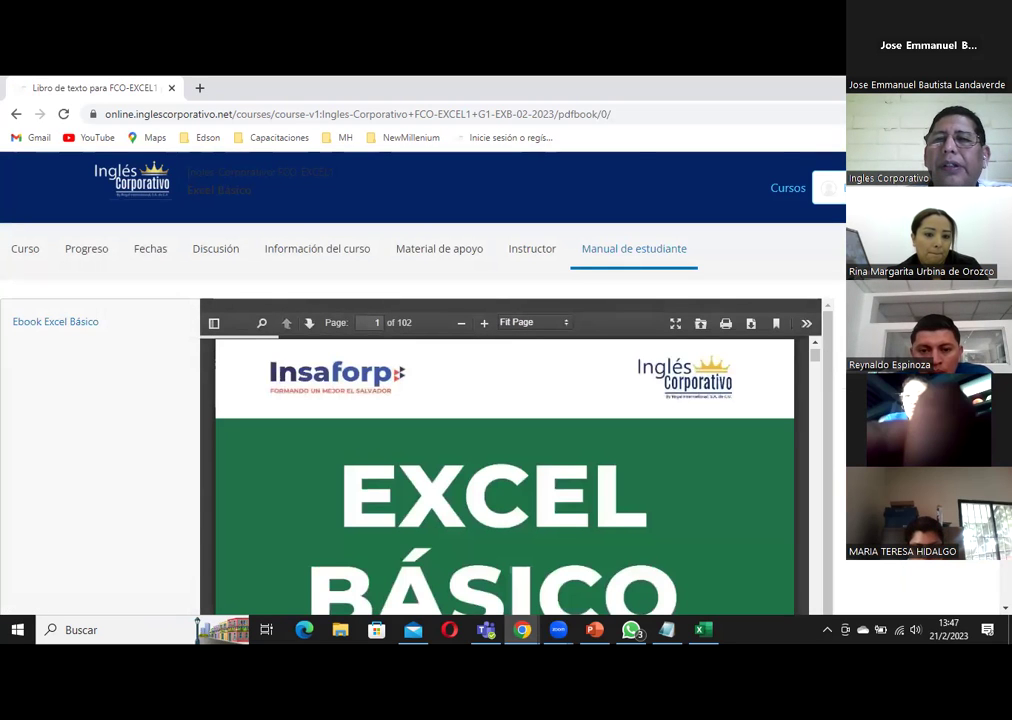
scroll(423, 400, down, 1)
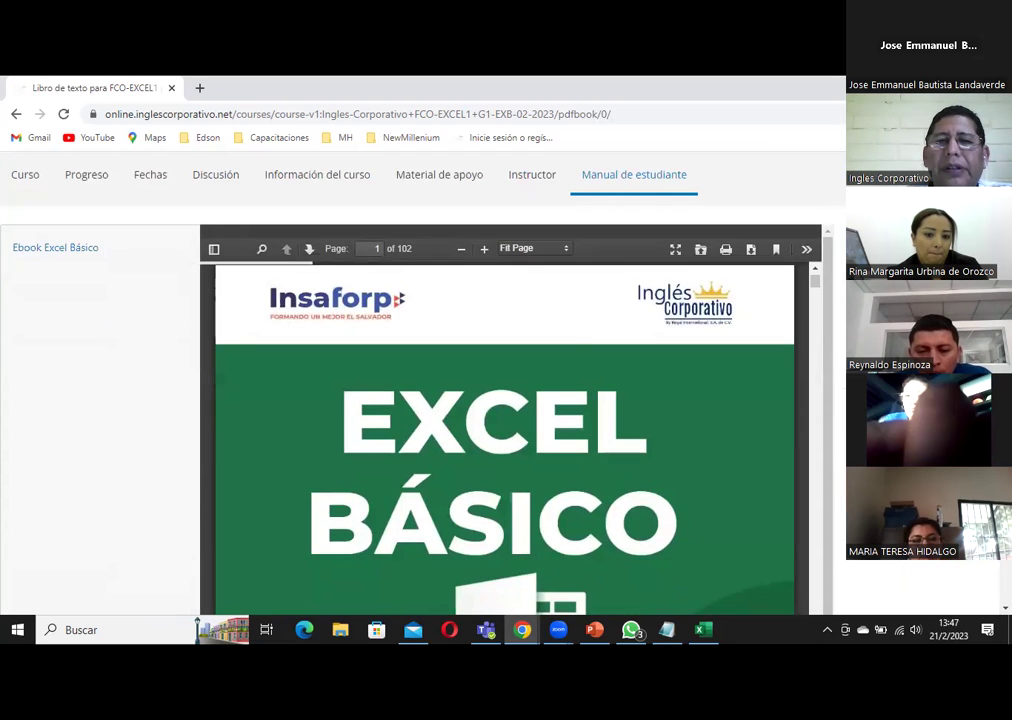
Present the manual full screen and page forward to page 9, 'Entorno de Trabajo en Excel'
click(676, 248)
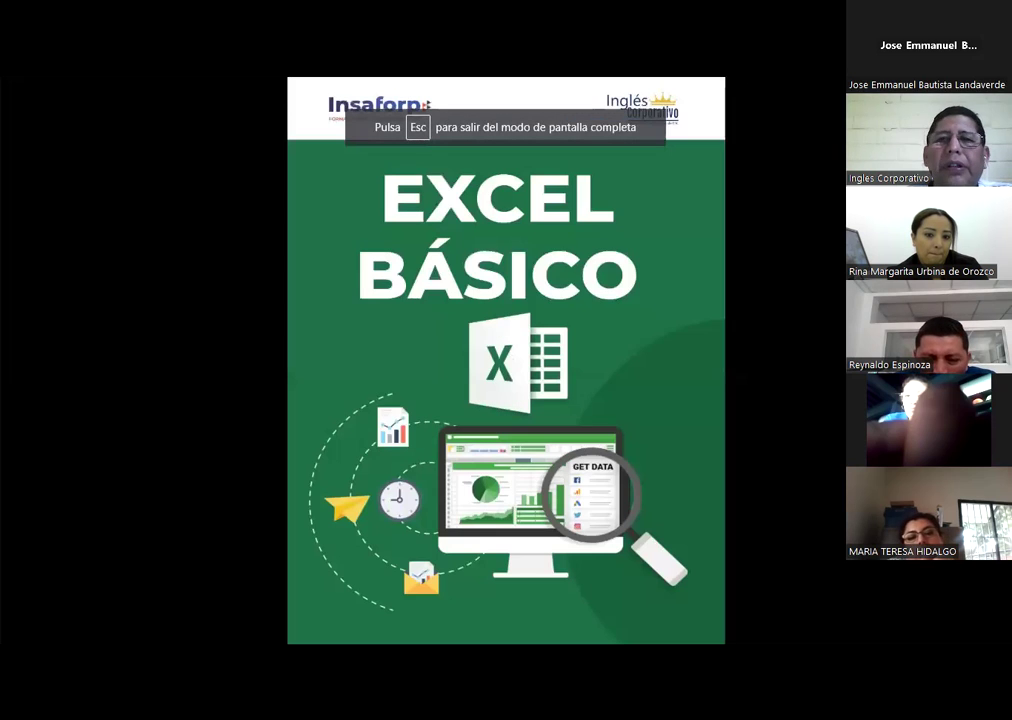
key(Right)
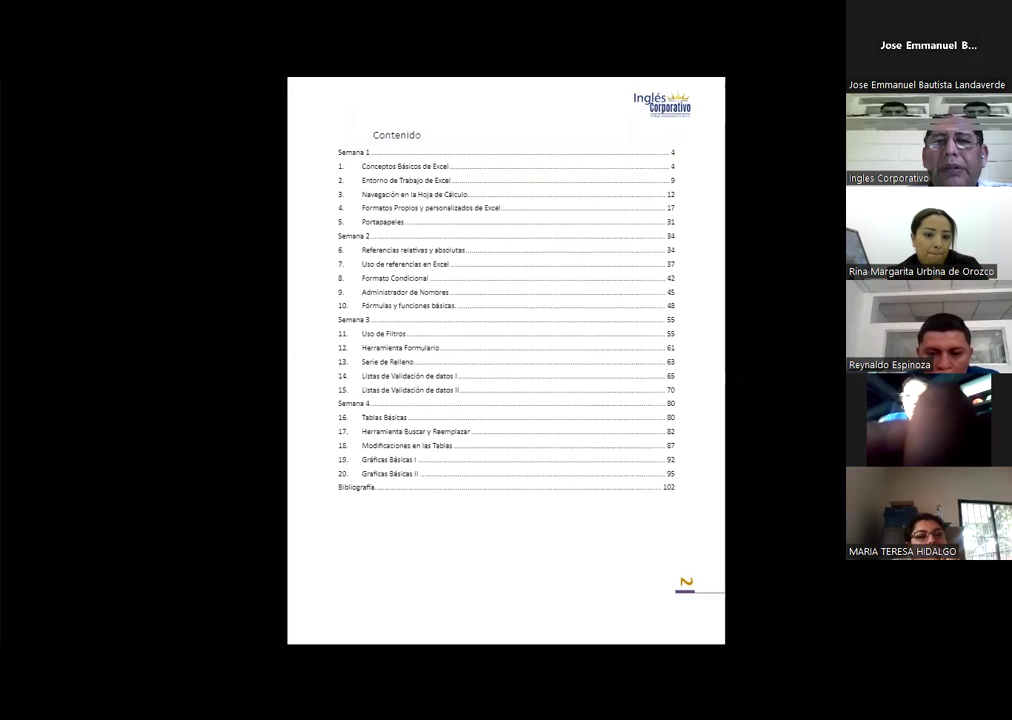
key(Right)
key(Right)
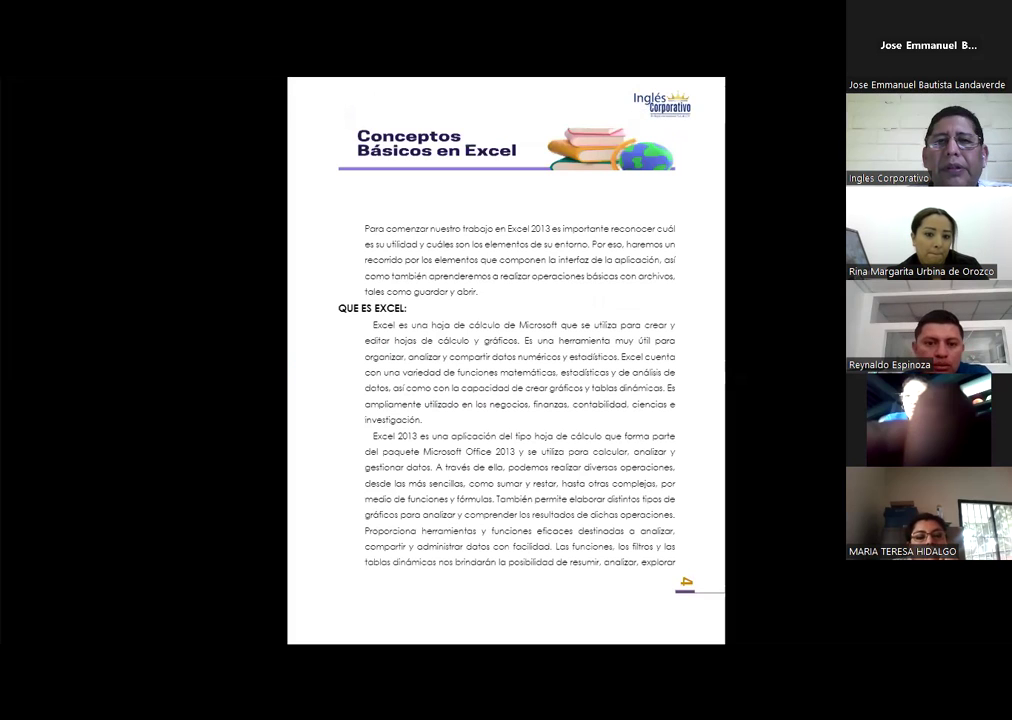
key(Right)
key(Left)
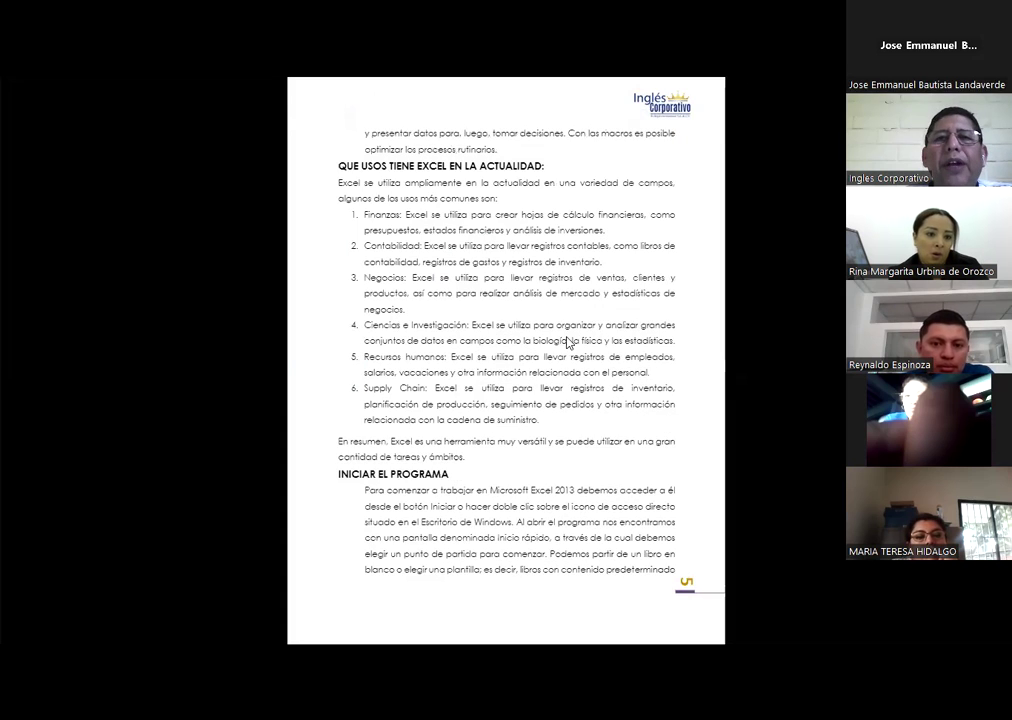
key(Right)
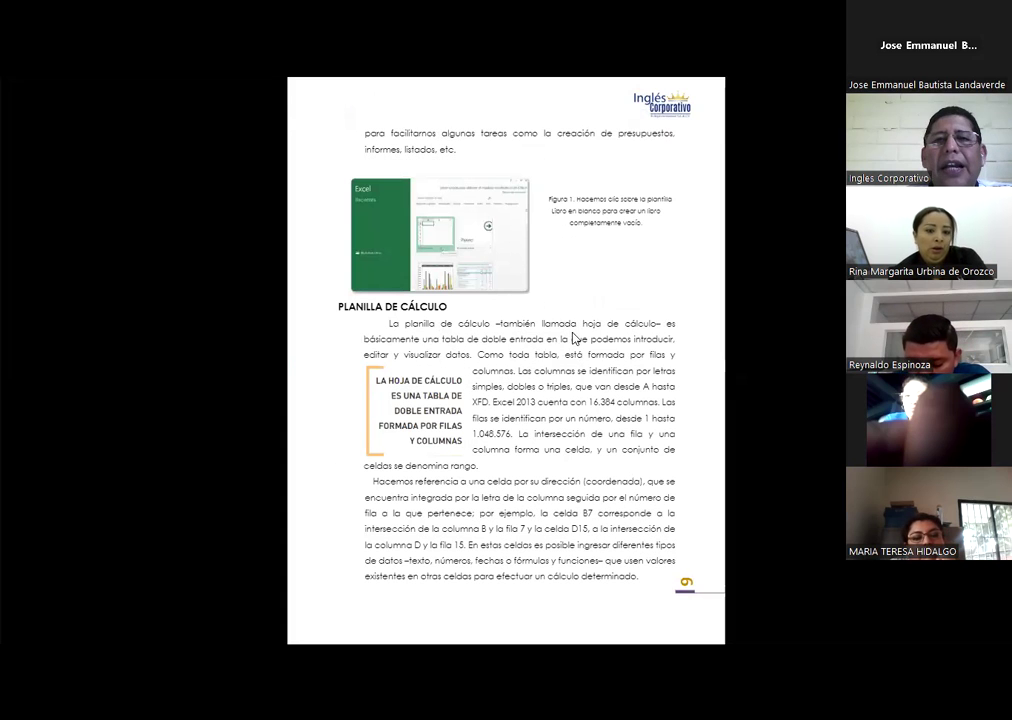
key(Right)
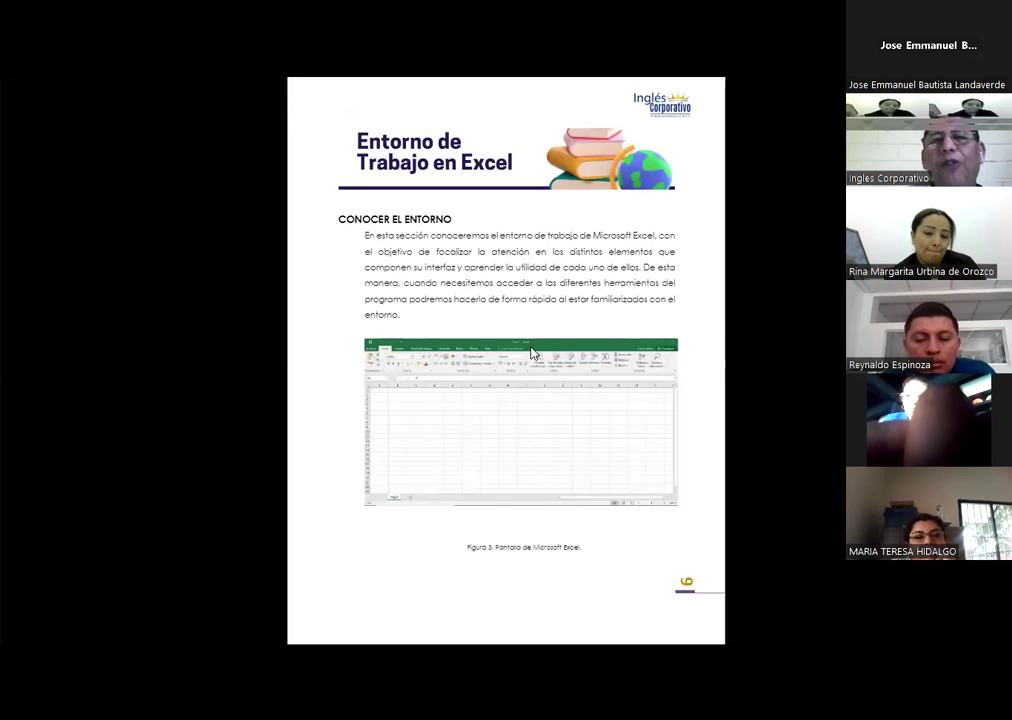
key(Right)
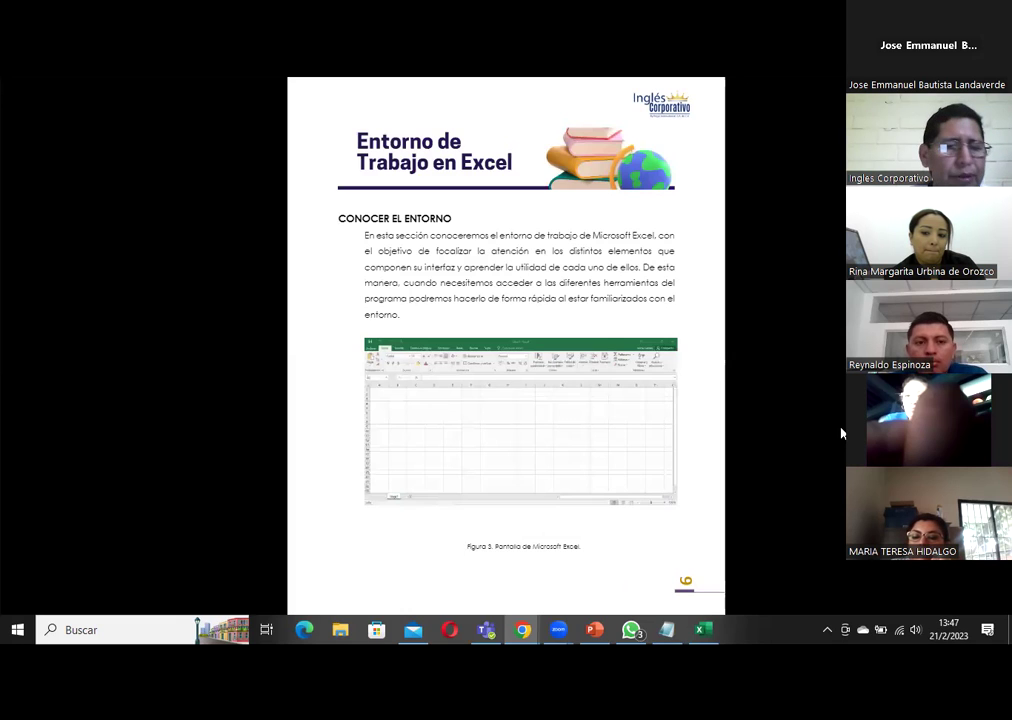
key(Down)
Exit presentation mode on page 10 and download the manual as a PDF
key(Escape)
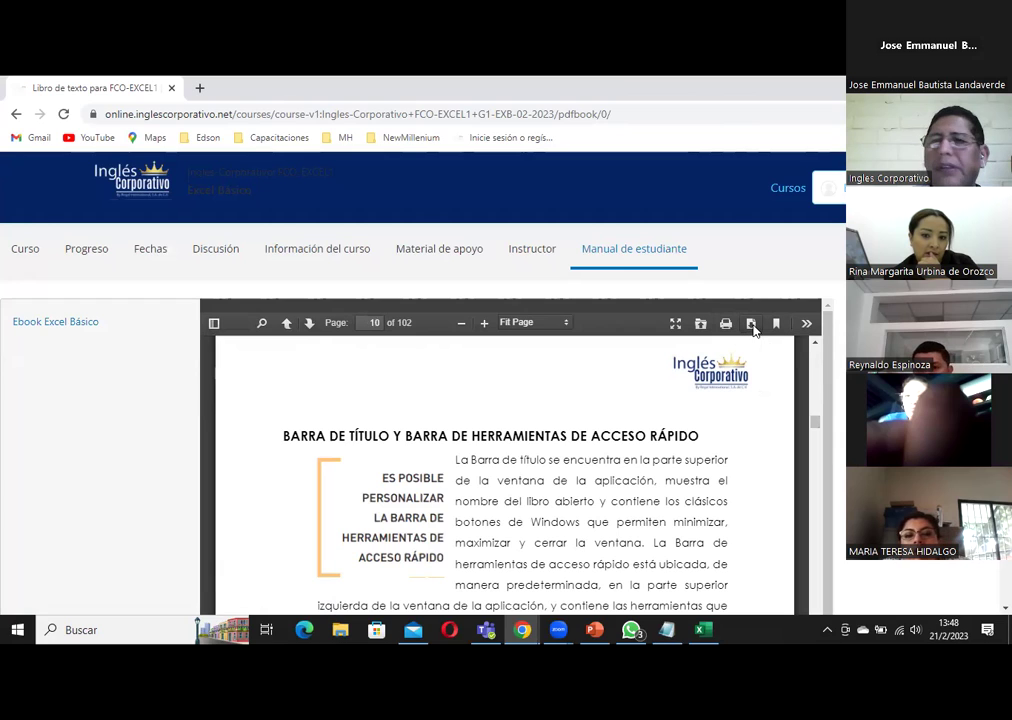
click(752, 326)
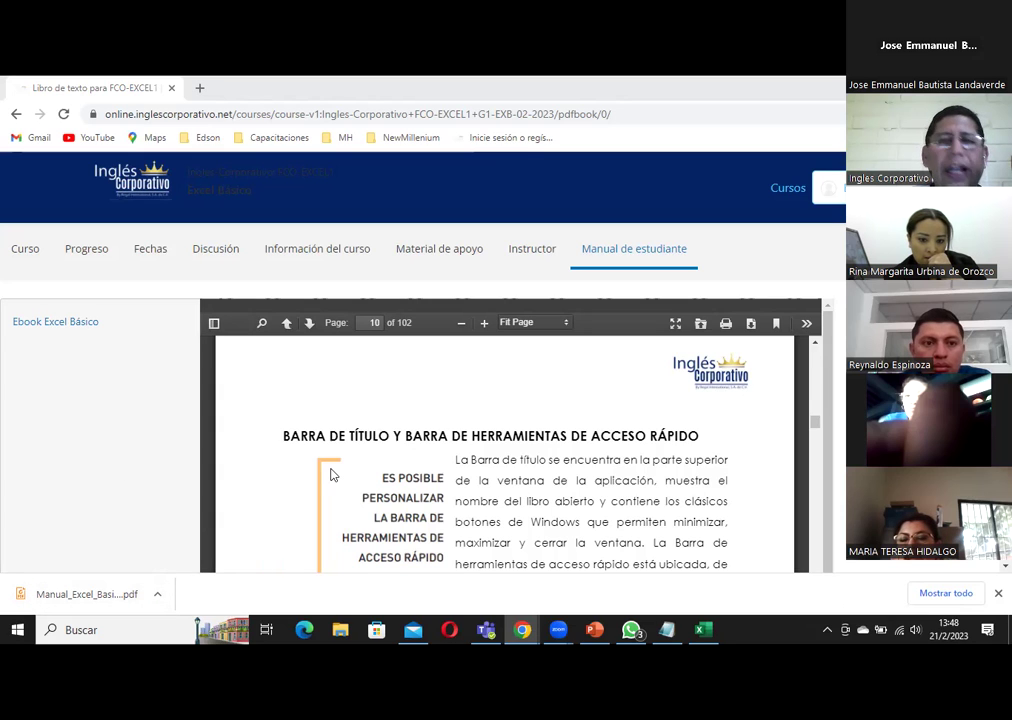
Open Manual_Excel_Basico (1).pdf from the download chip in a new Chrome tab
click(157, 598)
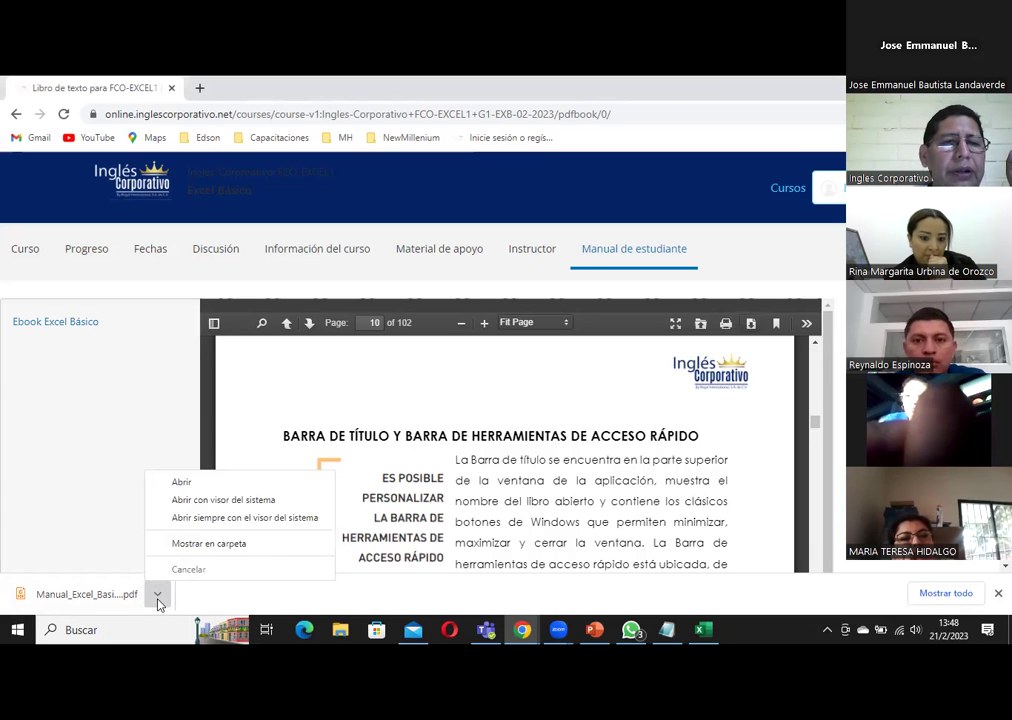
click(212, 485)
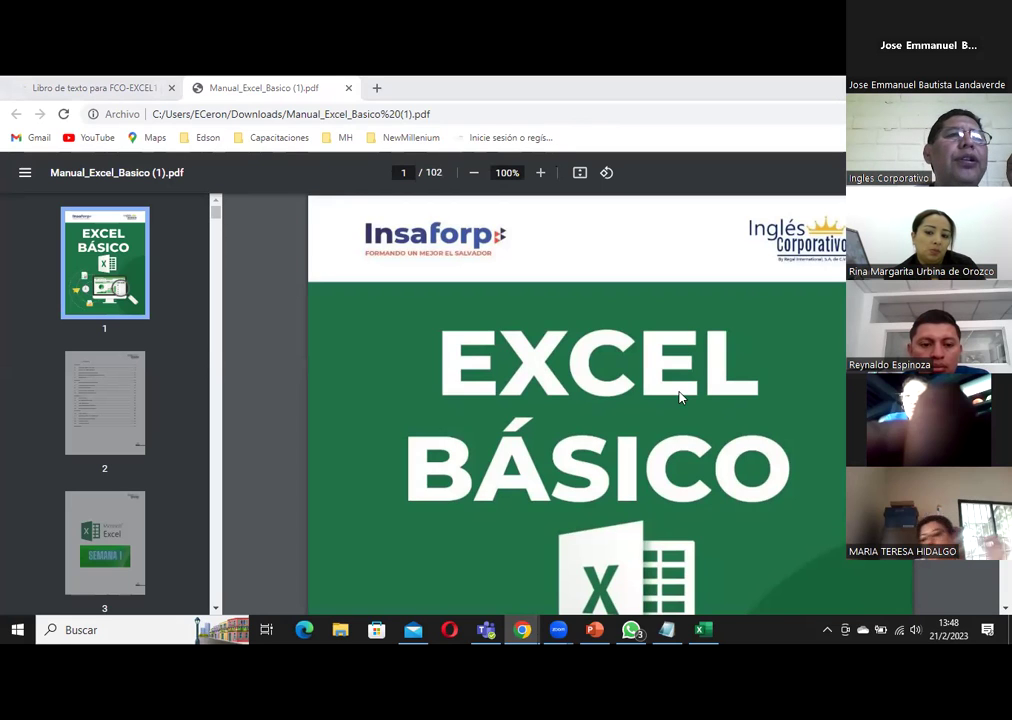
Return to the course's manual tab and present page 10 full screen
click(113, 95)
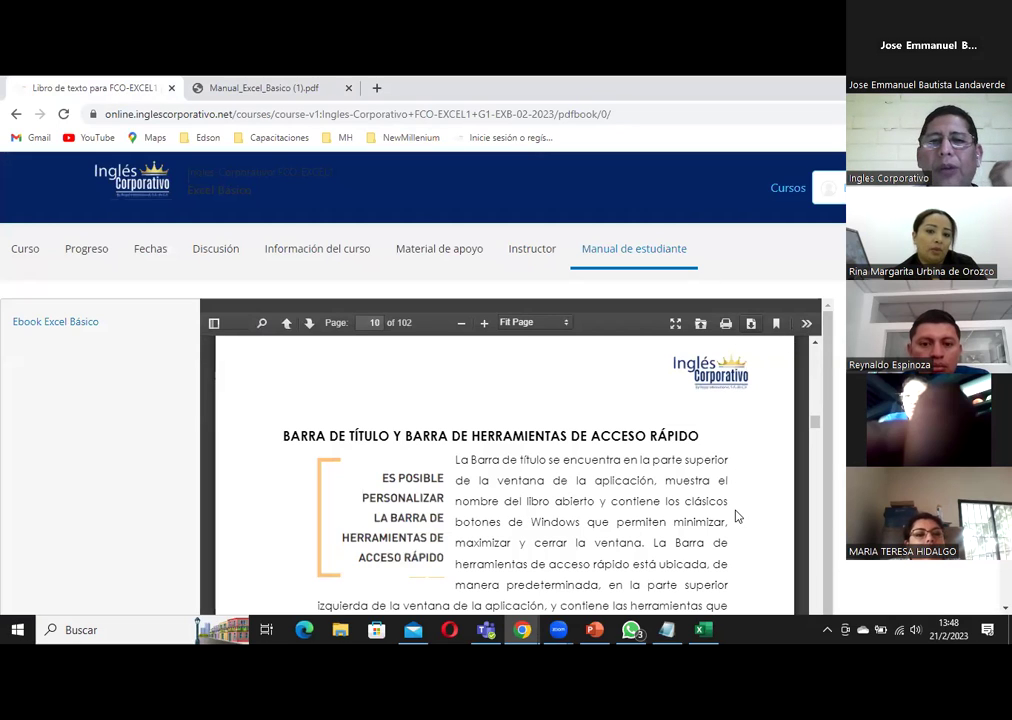
scroll(737, 516, down, 2)
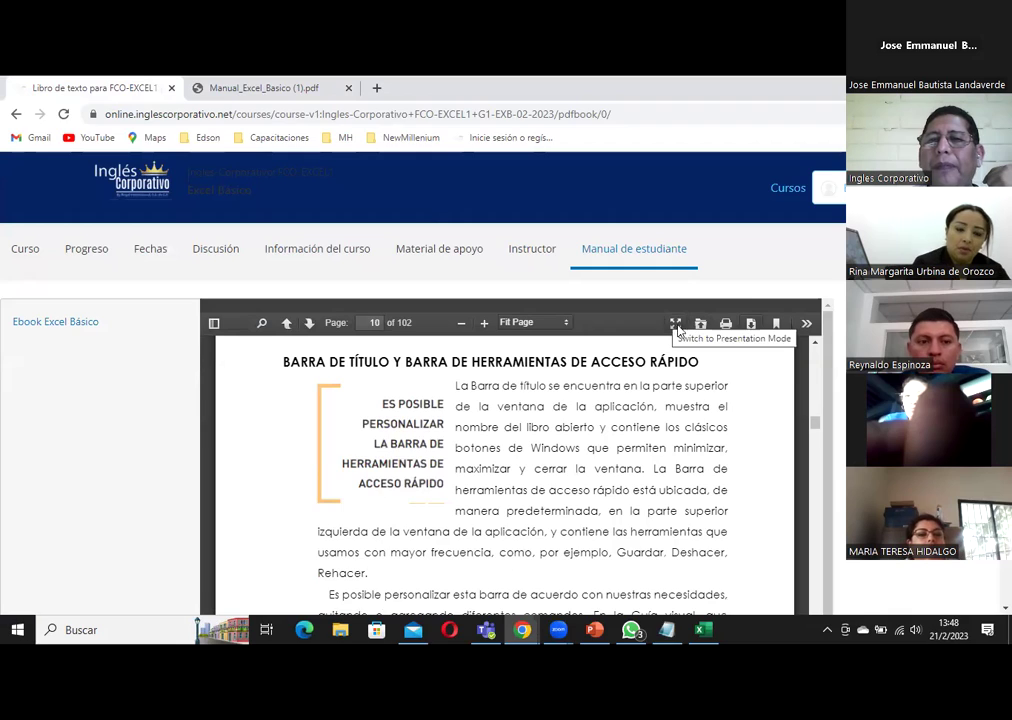
click(676, 324)
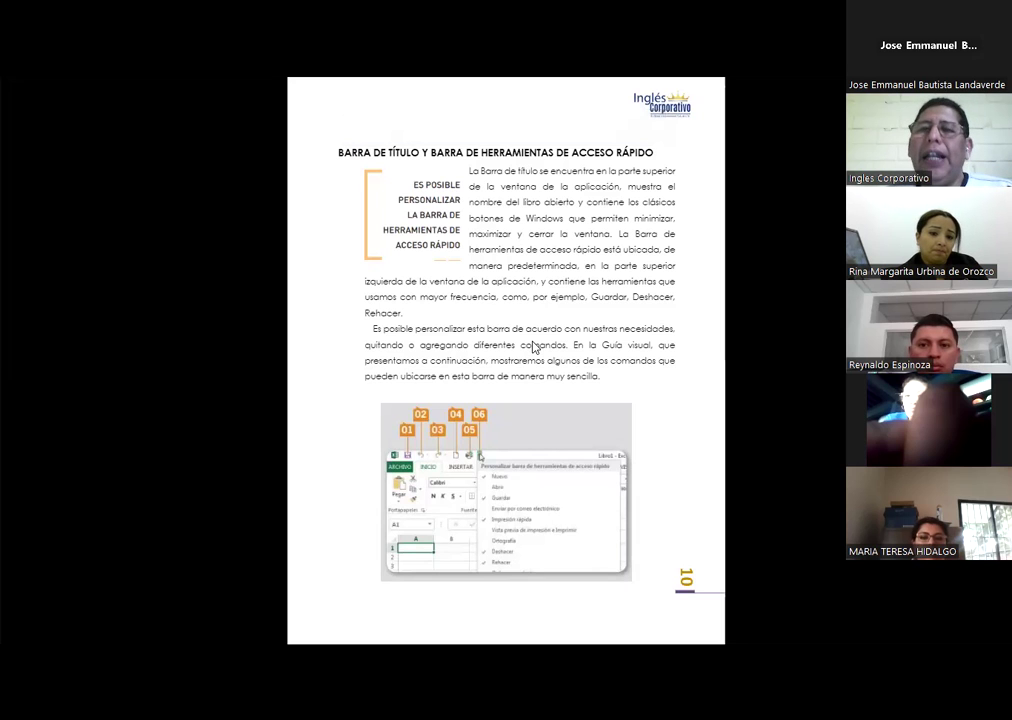
Scroll through the manual from page 12 toward page 17, 'Formatos Propios y personalizados de Excel'
scroll(540, 341, down, 1)
scroll(540, 341, down, 1)
scroll(545, 337, down, 1)
scroll(545, 335, up, 1)
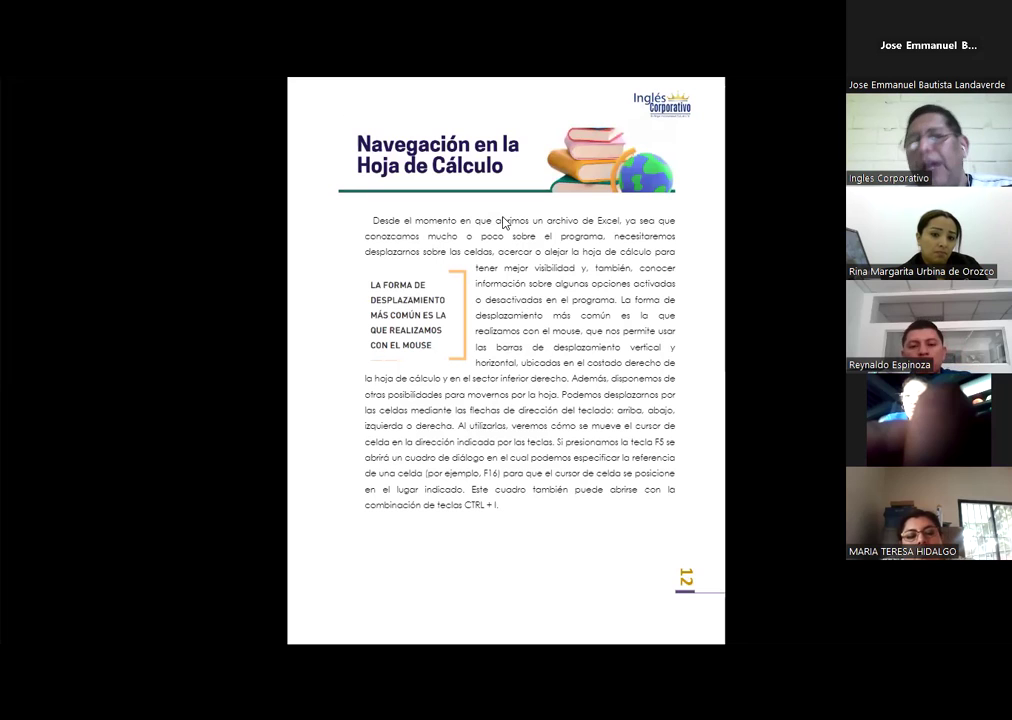
scroll(520, 250, down, 1)
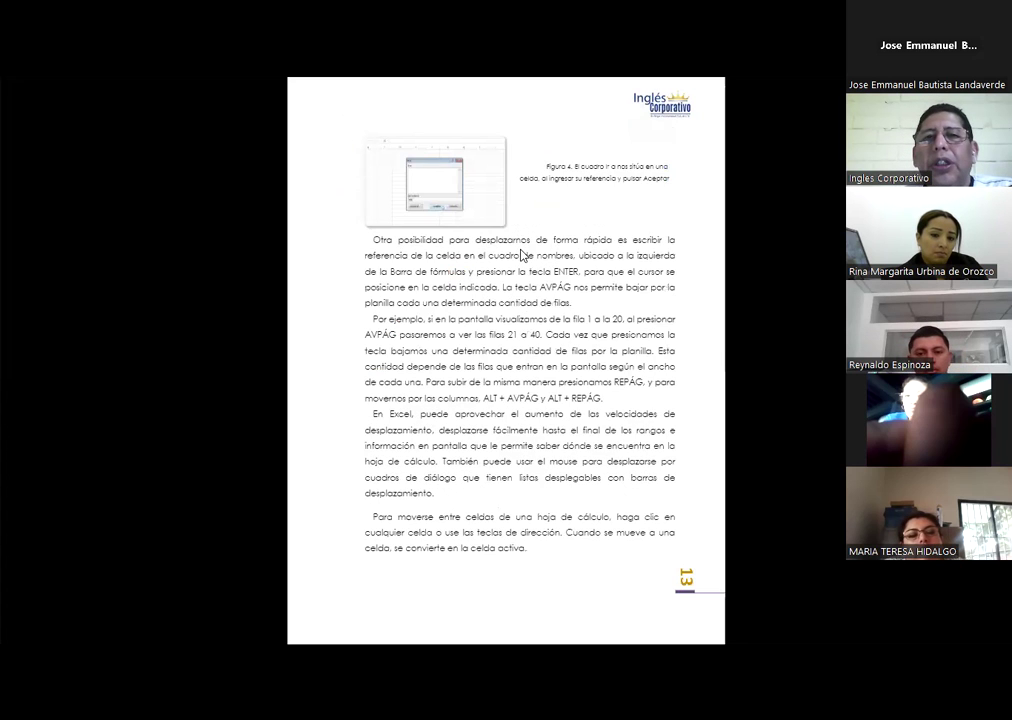
scroll(522, 255, down, 1)
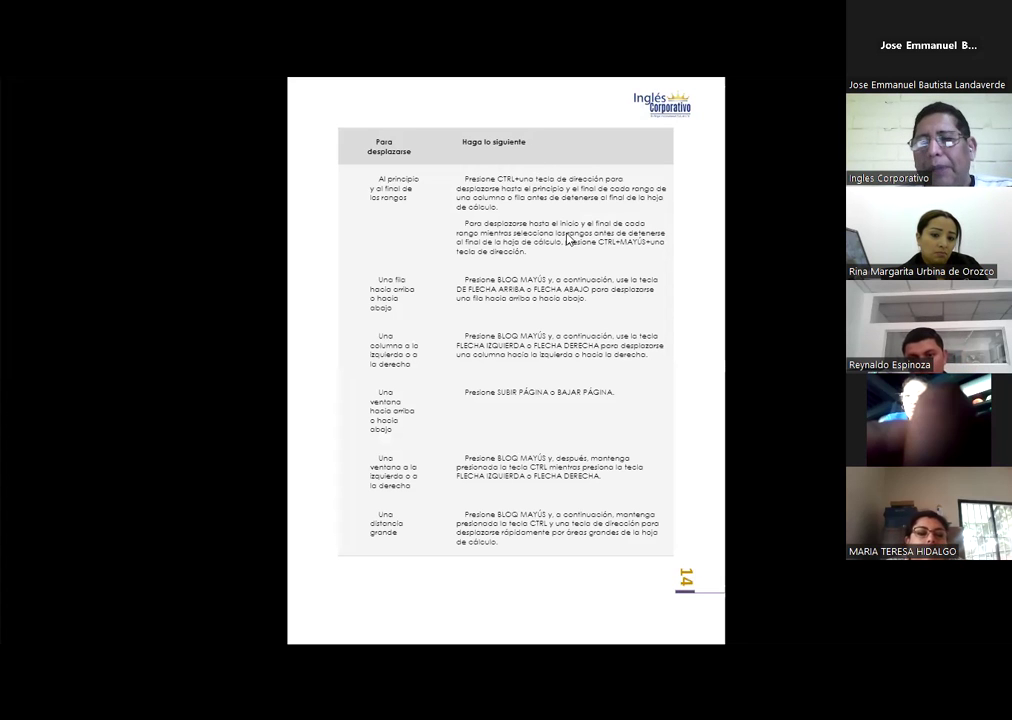
scroll(502, 293, down, 1)
scroll(506, 294, down, 1)
scroll(508, 293, down, 1)
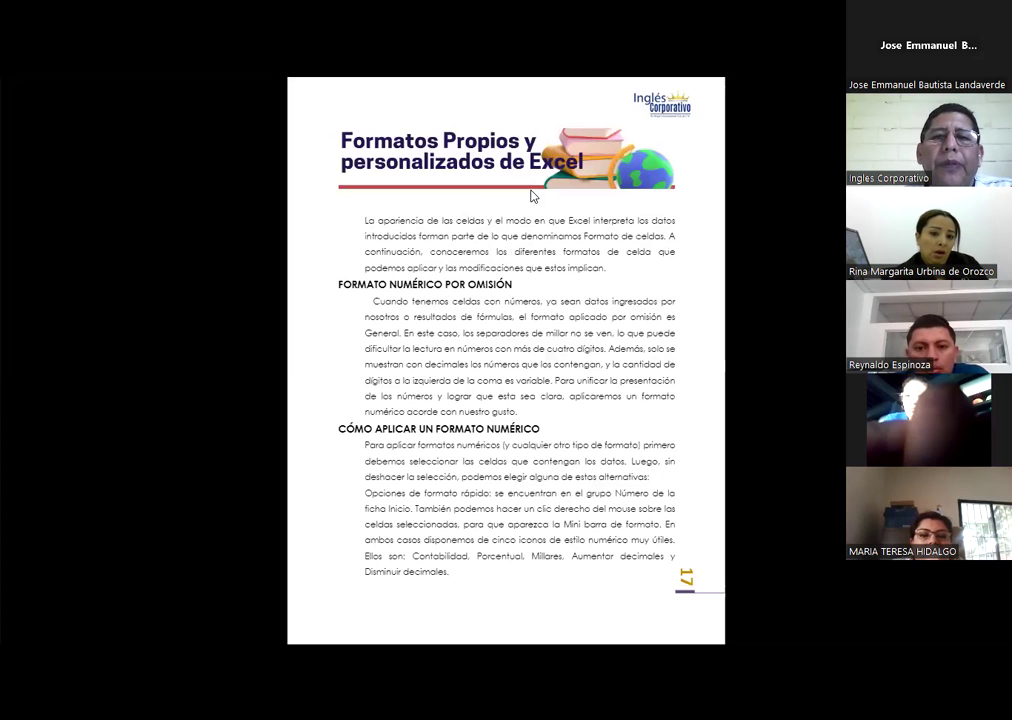
scroll(535, 194, up, 1)
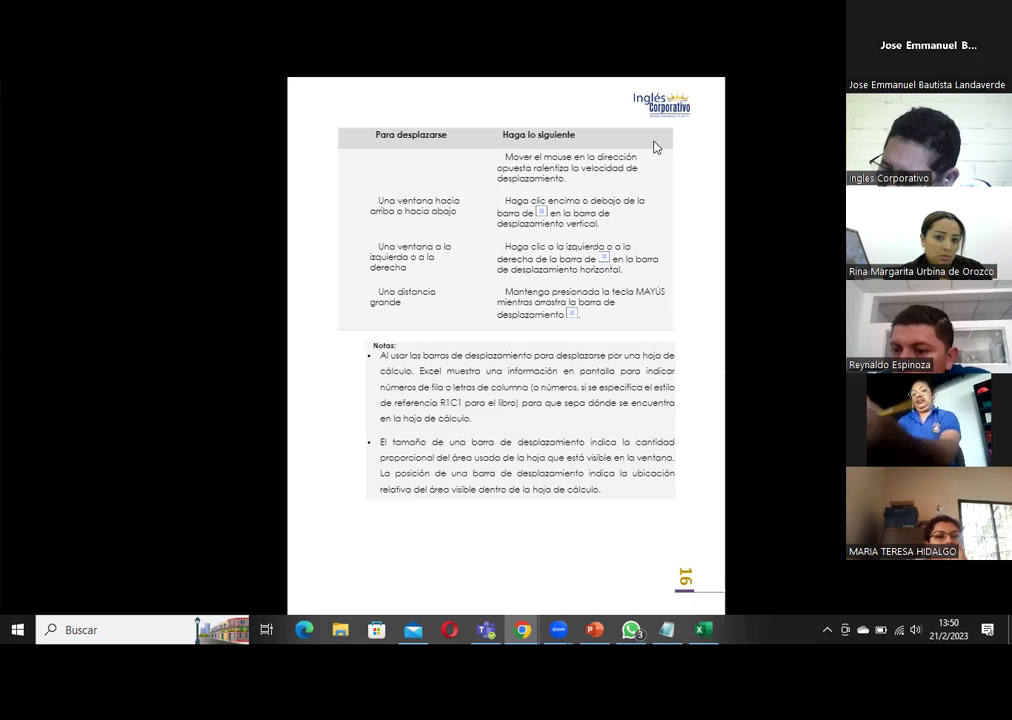
Show page 17 of 102, 'Formatos Propios y personalizados de Excel', outside presentation mode
mouse_move(672, 174)
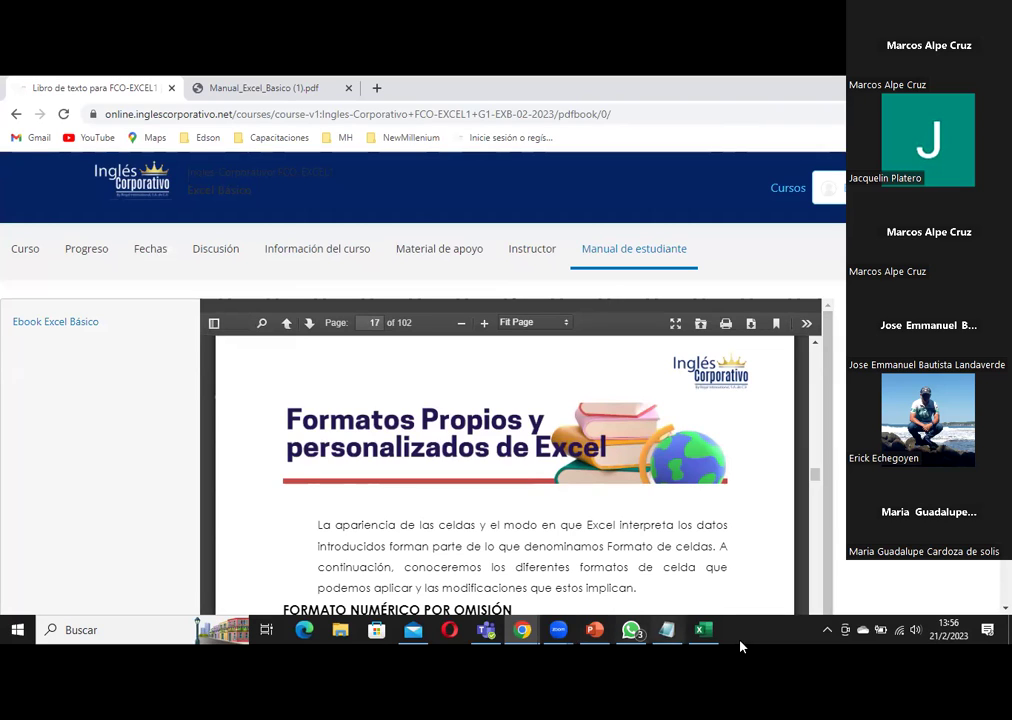
Review the Palabras Claves bullet text on slide 4 of Sesion 2, then return to Libro1
click(705, 631)
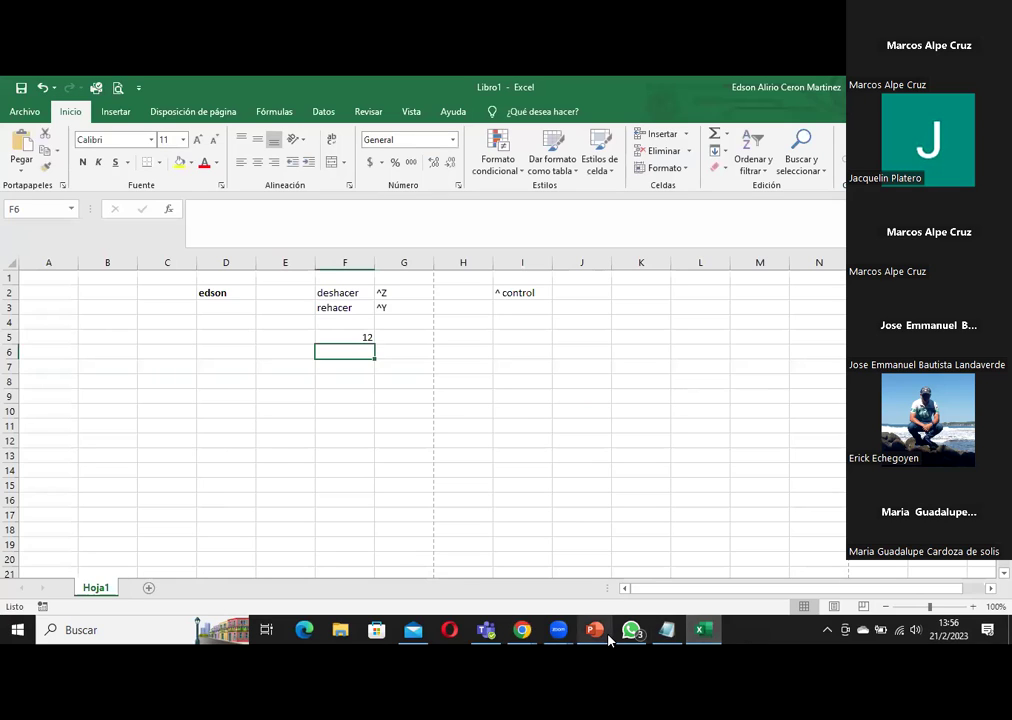
click(598, 631)
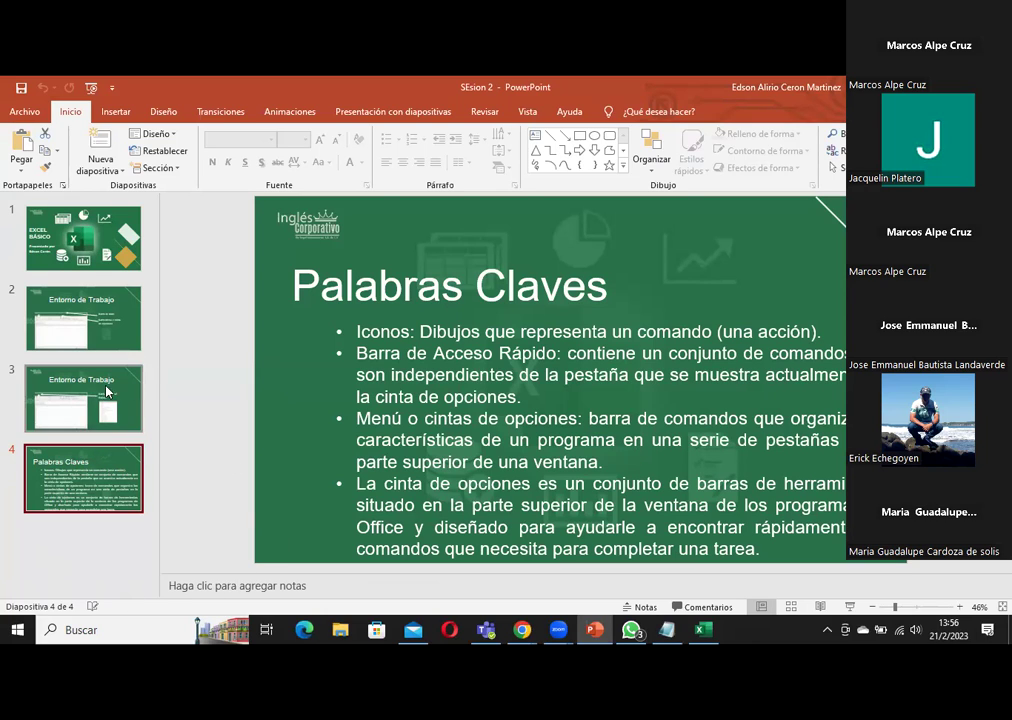
click(410, 352)
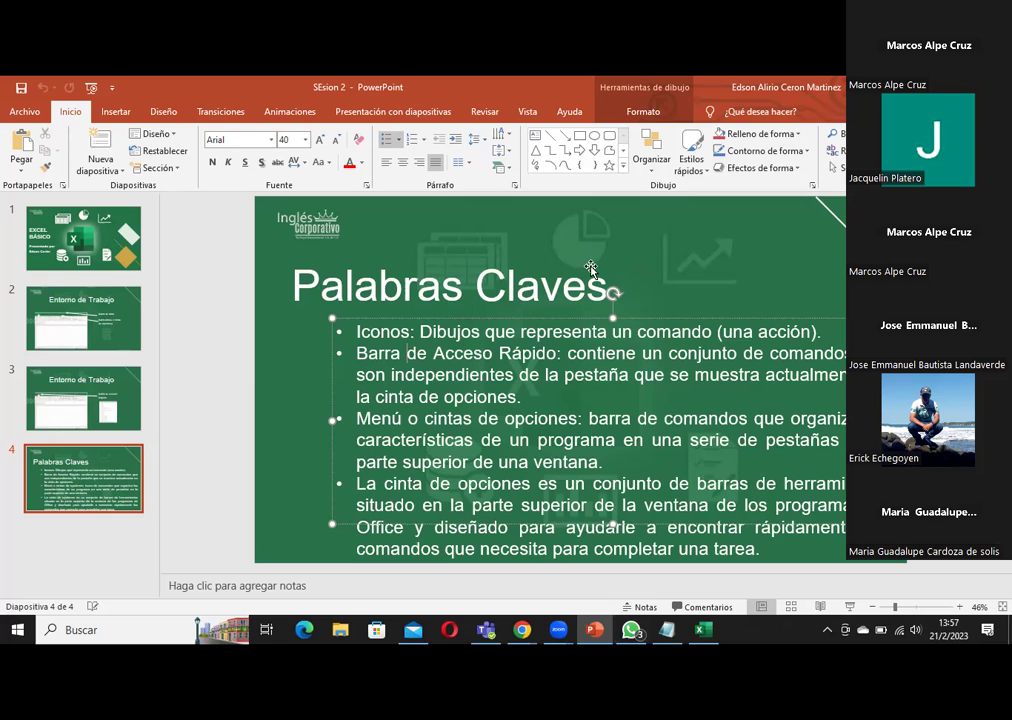
click(703, 629)
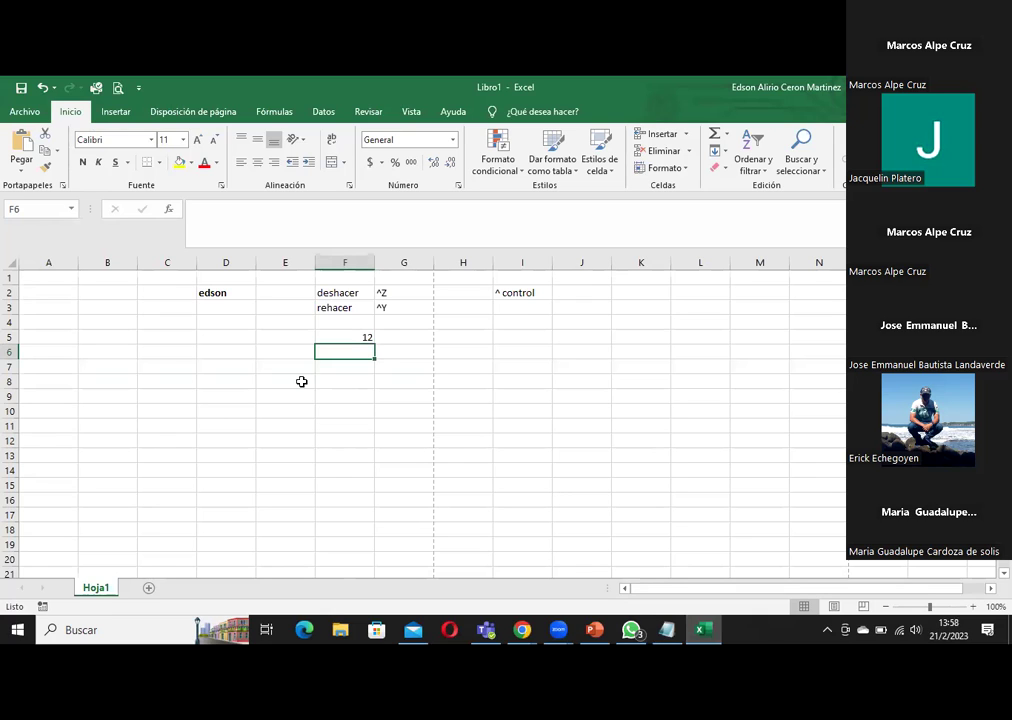
Shrink the formula bar to a single line and select cell D6
drag(215, 248, 212, 219)
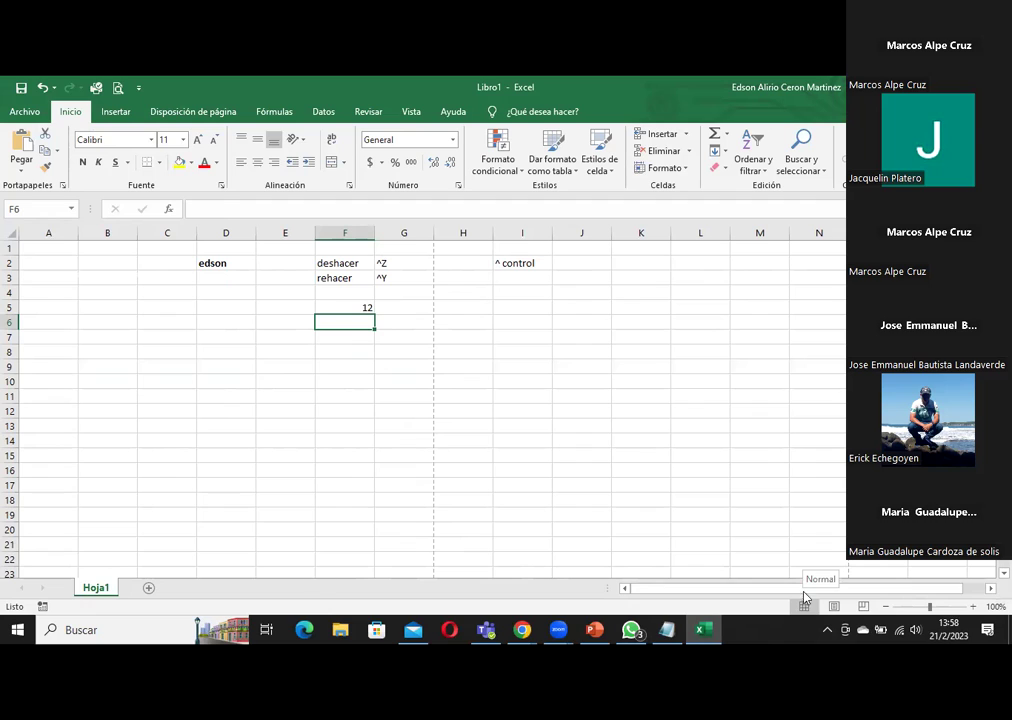
click(220, 322)
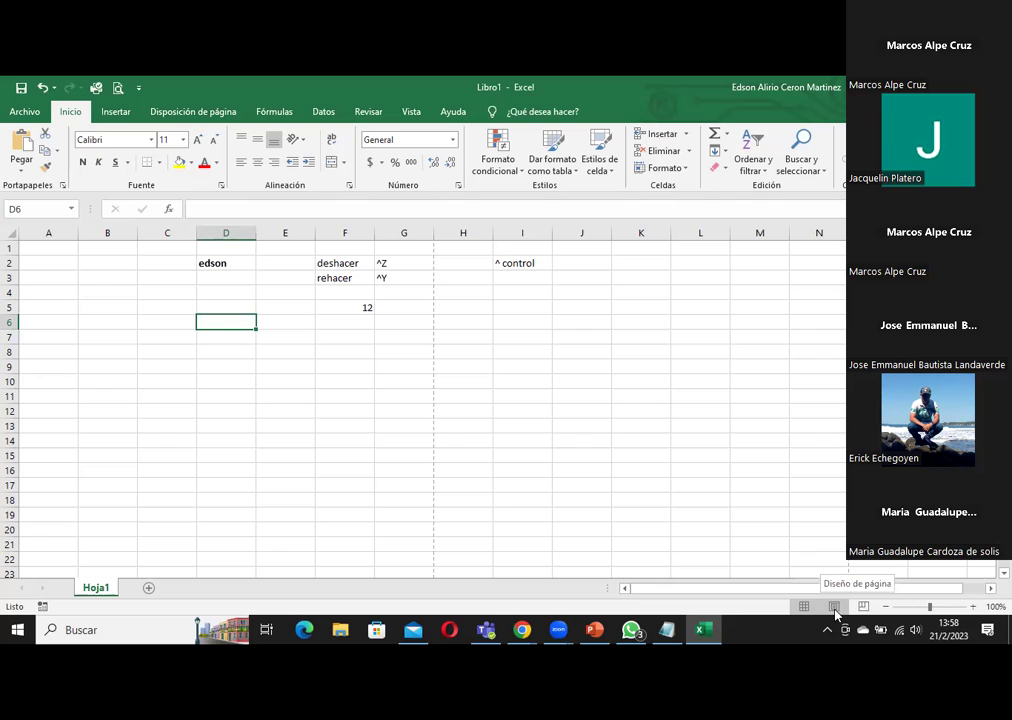
click(835, 608)
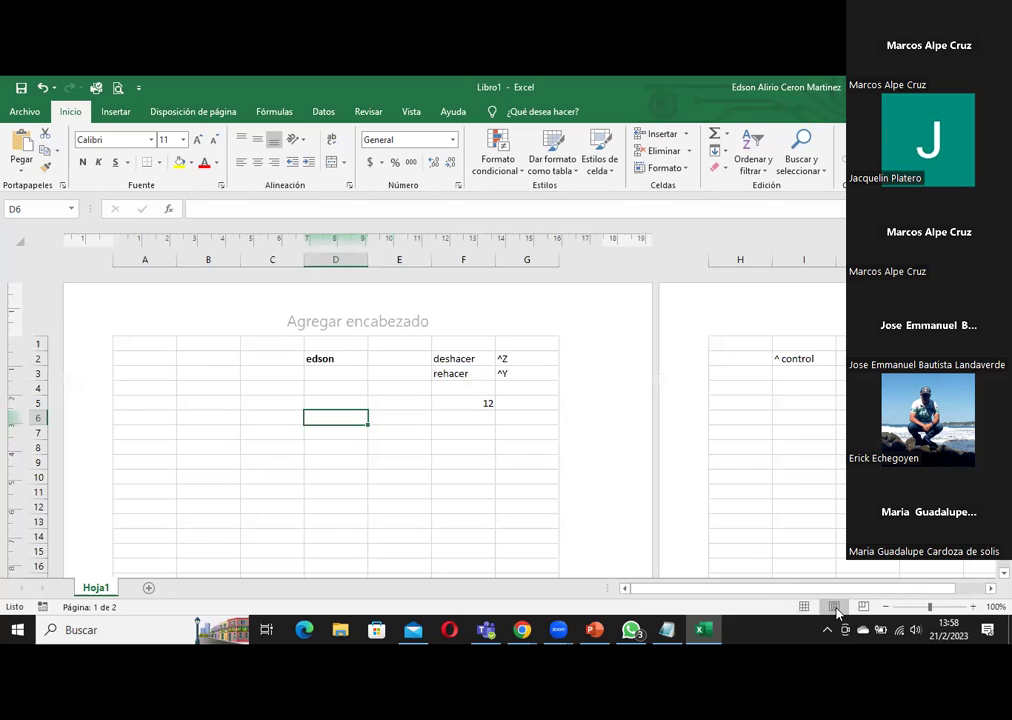
scroll(542, 479, down, 2)
scroll(541, 478, up, 2)
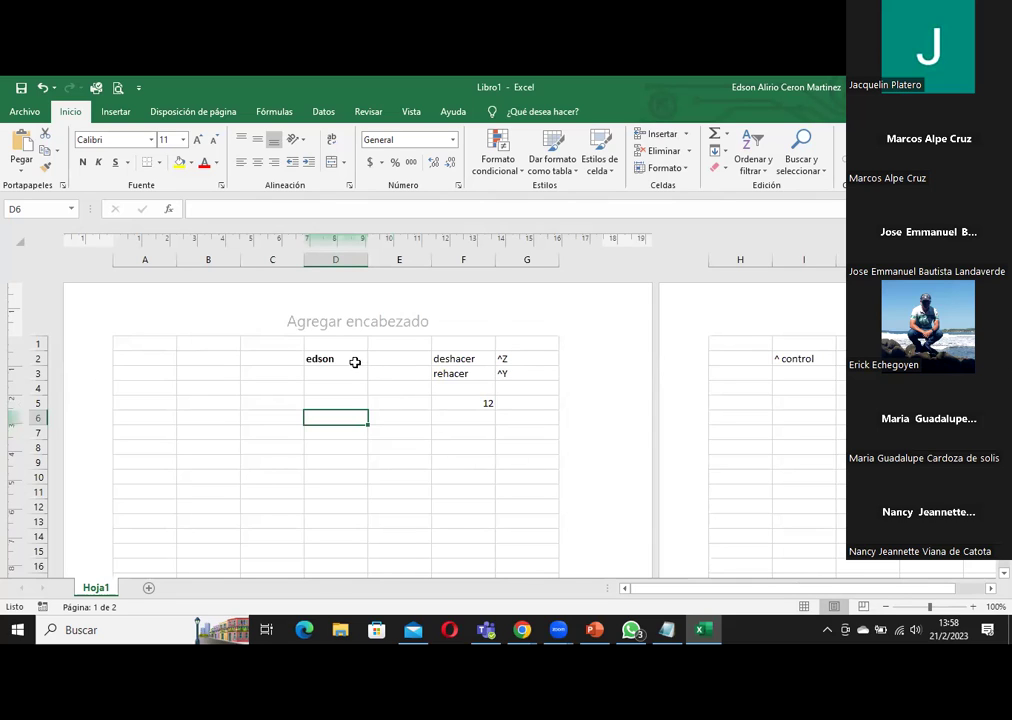
click(864, 607)
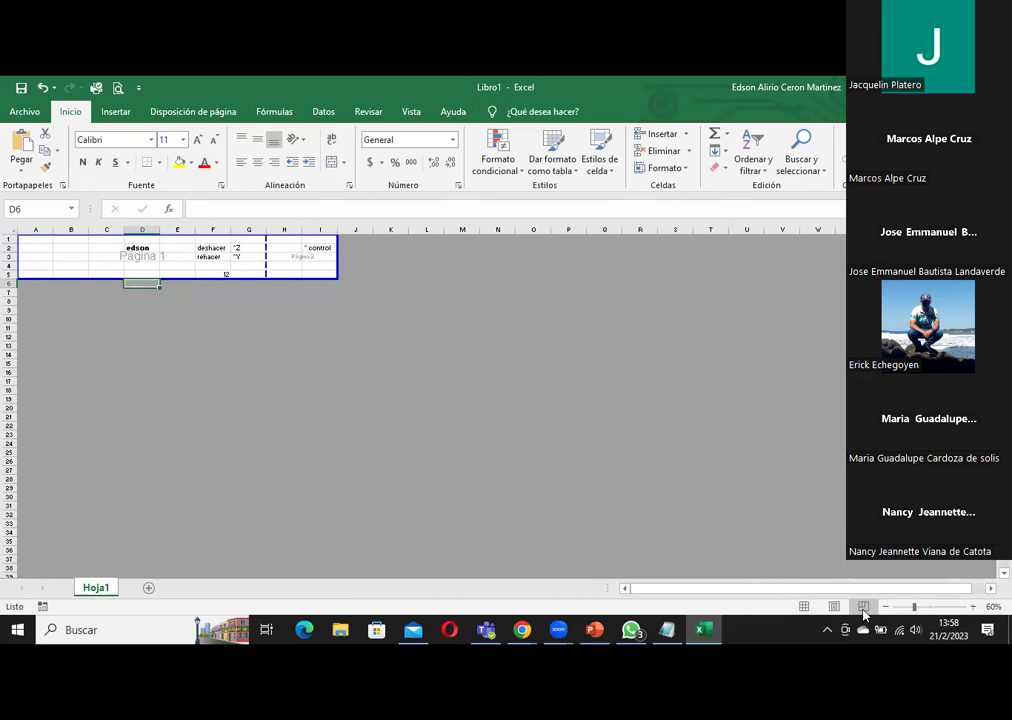
click(801, 607)
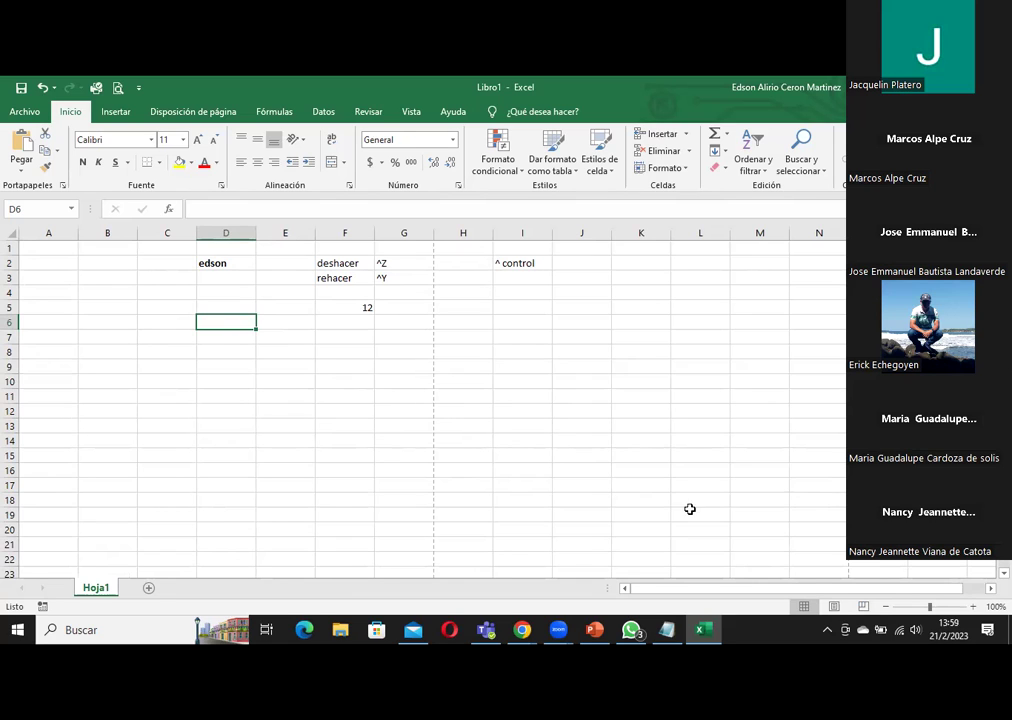
click(834, 607)
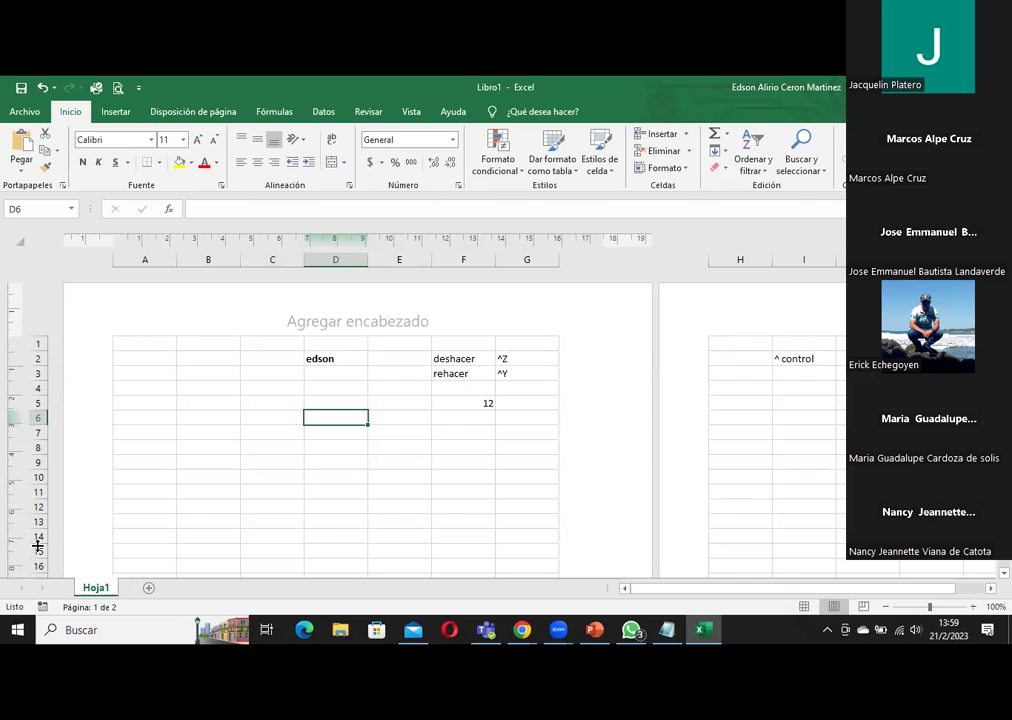
click(804, 606)
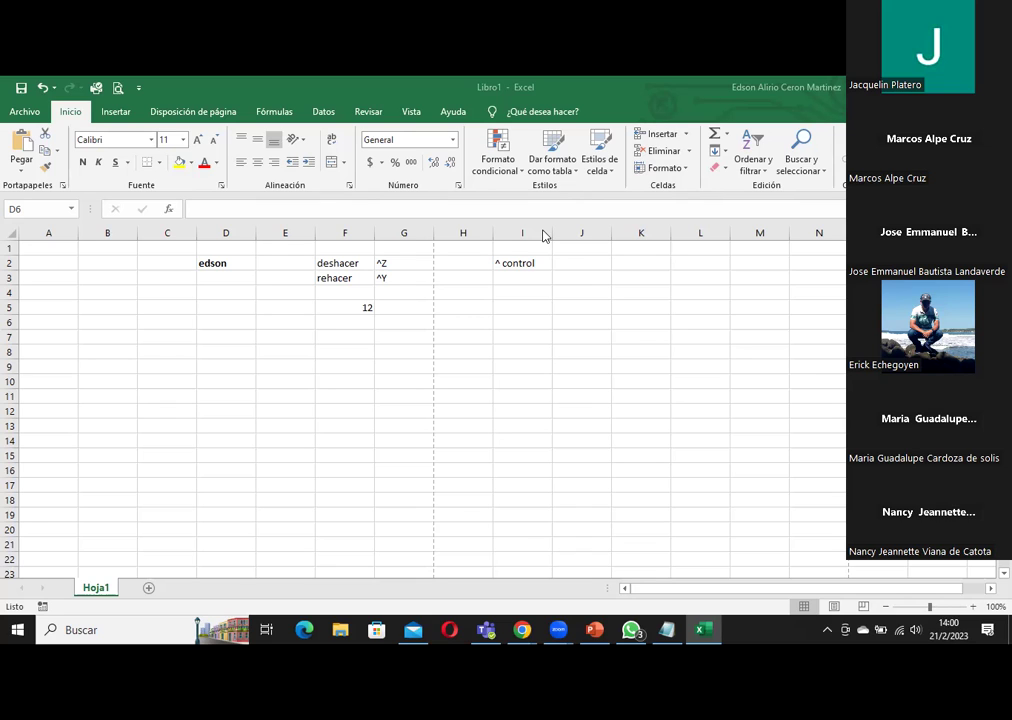
click(566, 635)
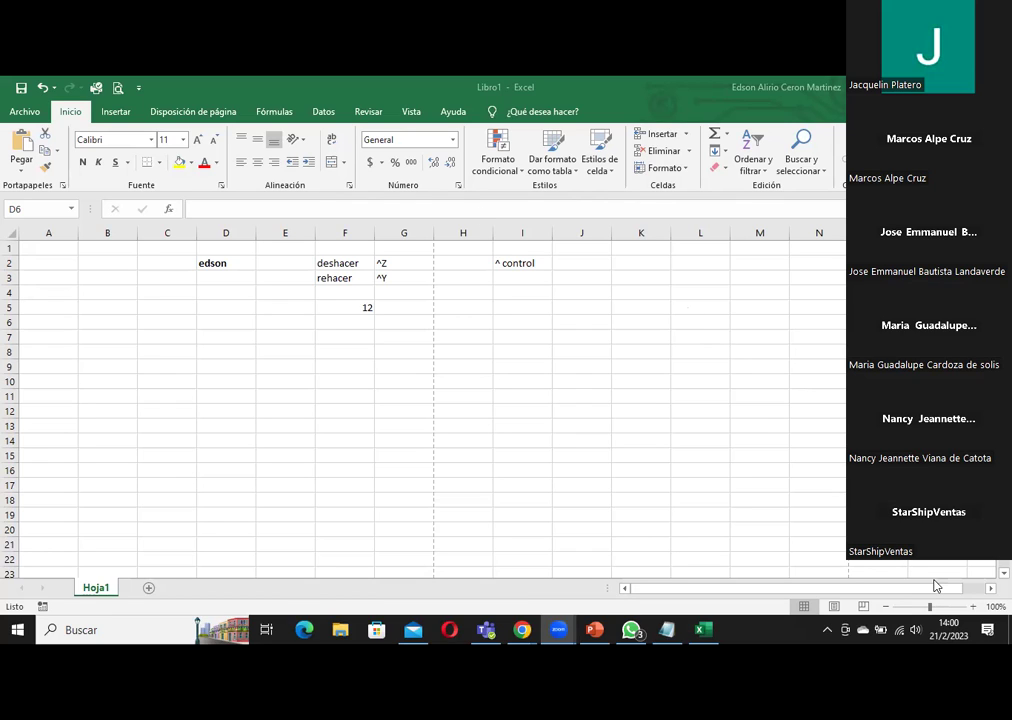
Zoom the Libro1 sheet out step by step down to 50%
click(887, 607)
click(887, 607)
click(887, 607)
click(887, 607)
click(887, 607)
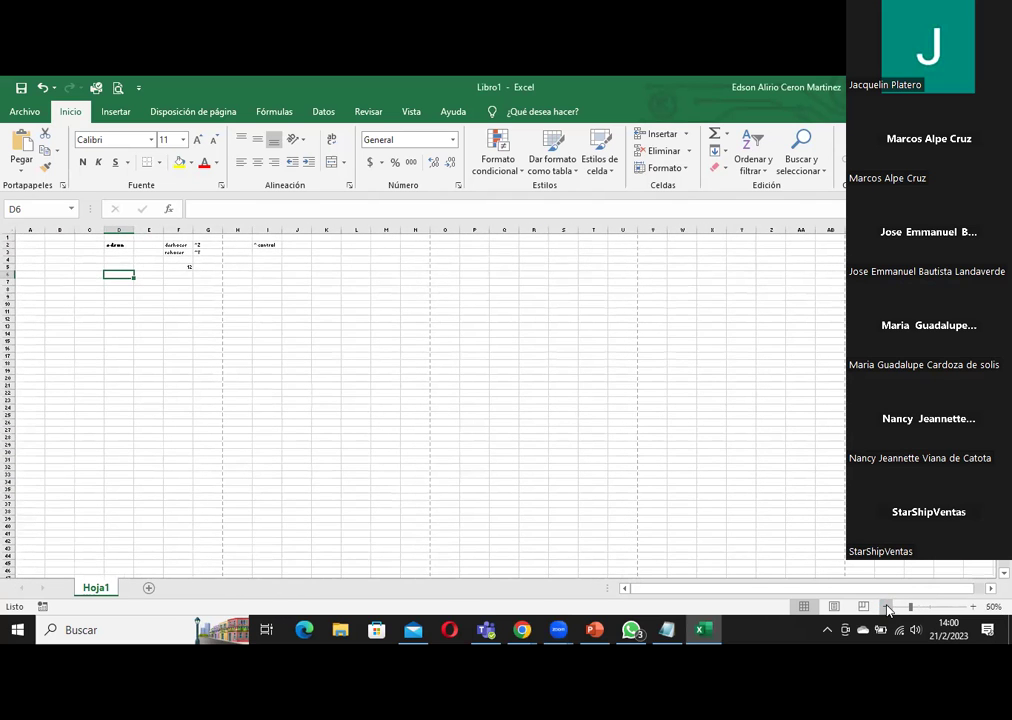
Zoom the sheet back in through 90% and 100% up to 120%
click(975, 607)
click(975, 607)
click(975, 607)
click(975, 607)
click(975, 607)
click(975, 607)
click(975, 607)
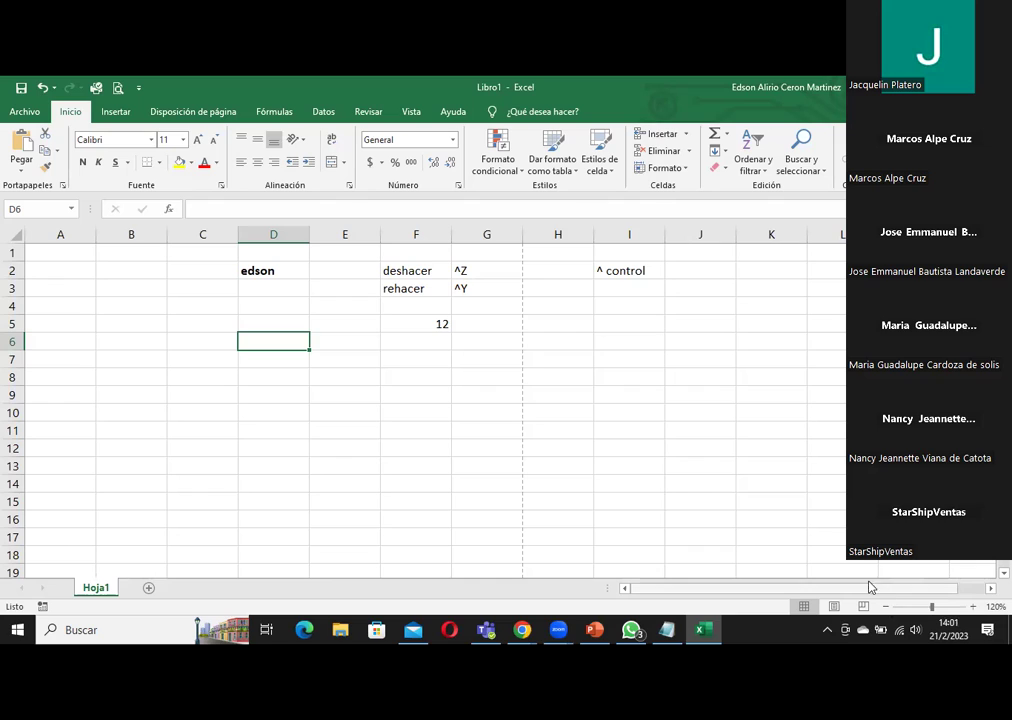
Select cell A3, zoom out to 80%, then enlarge the sheet to 130%
click(87, 284)
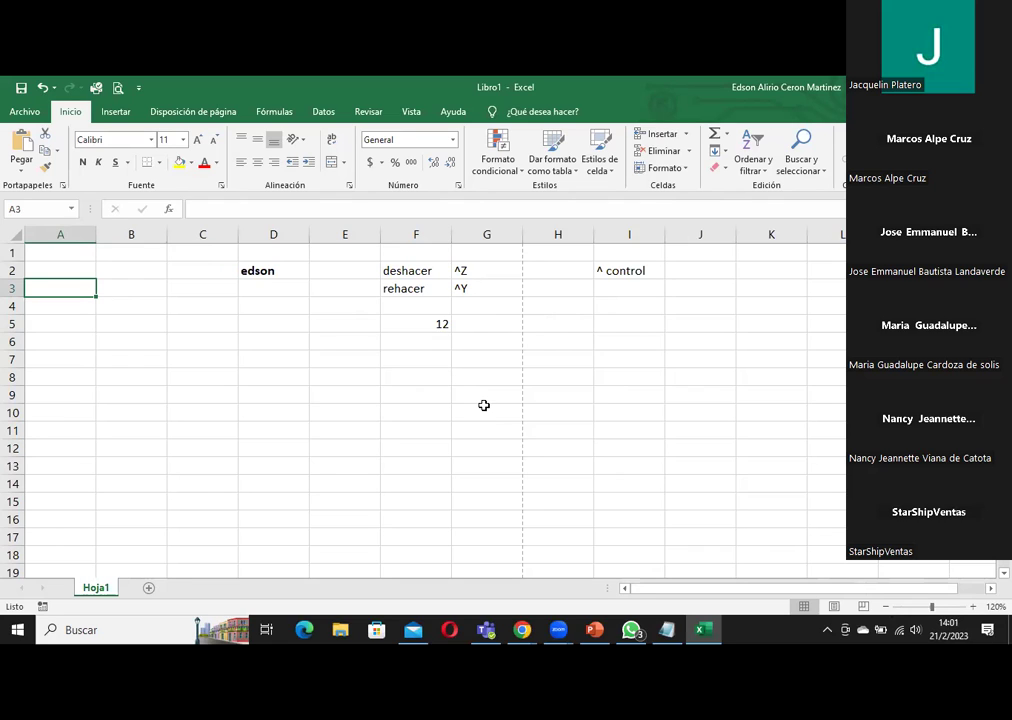
click(886, 607)
click(886, 607)
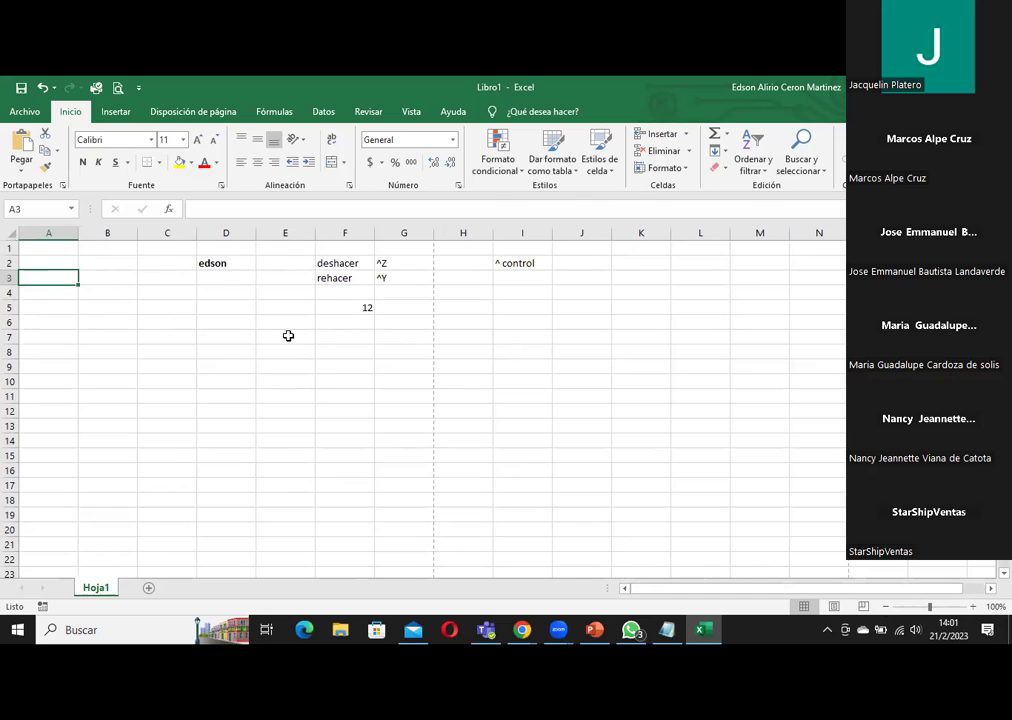
click(886, 607)
click(886, 607)
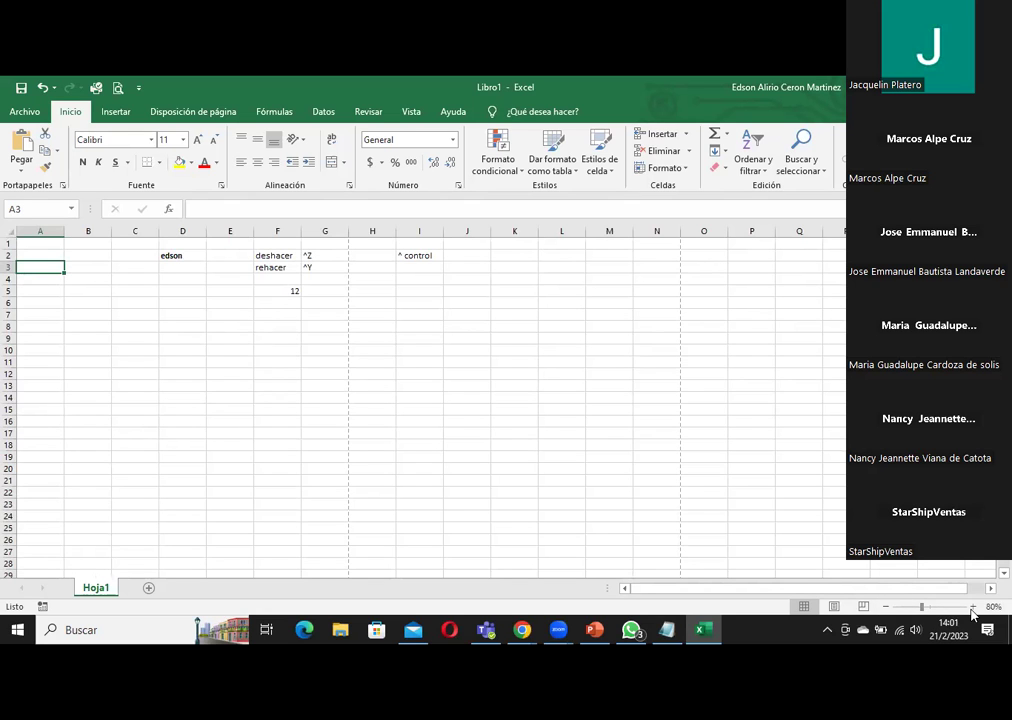
click(972, 608)
click(972, 608)
click(972, 608)
click(972, 608)
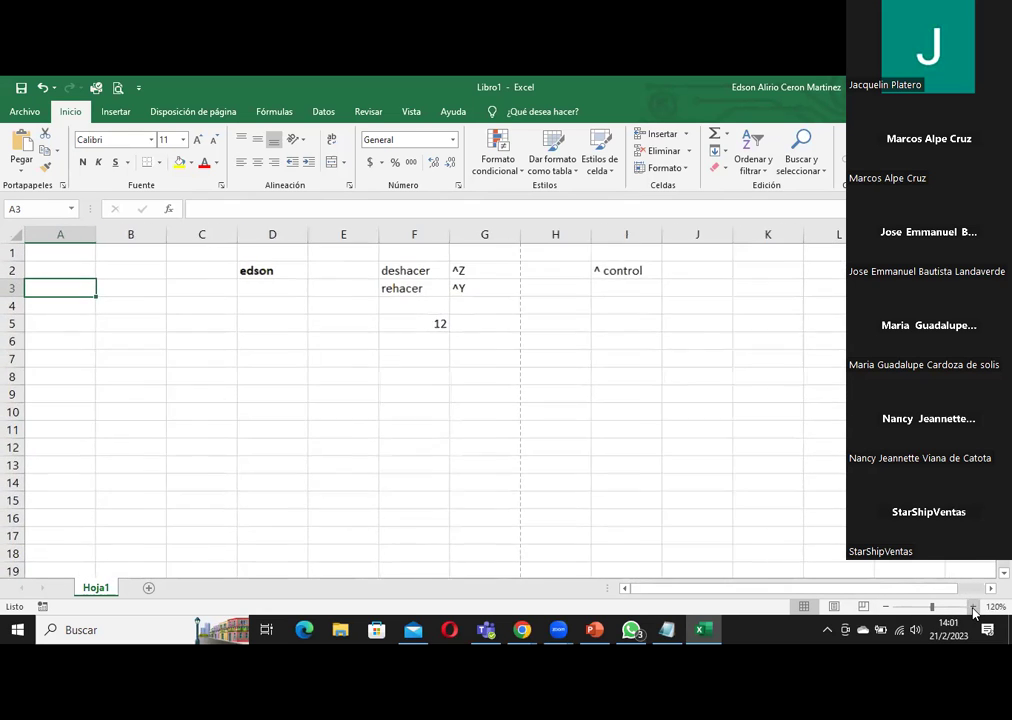
click(973, 608)
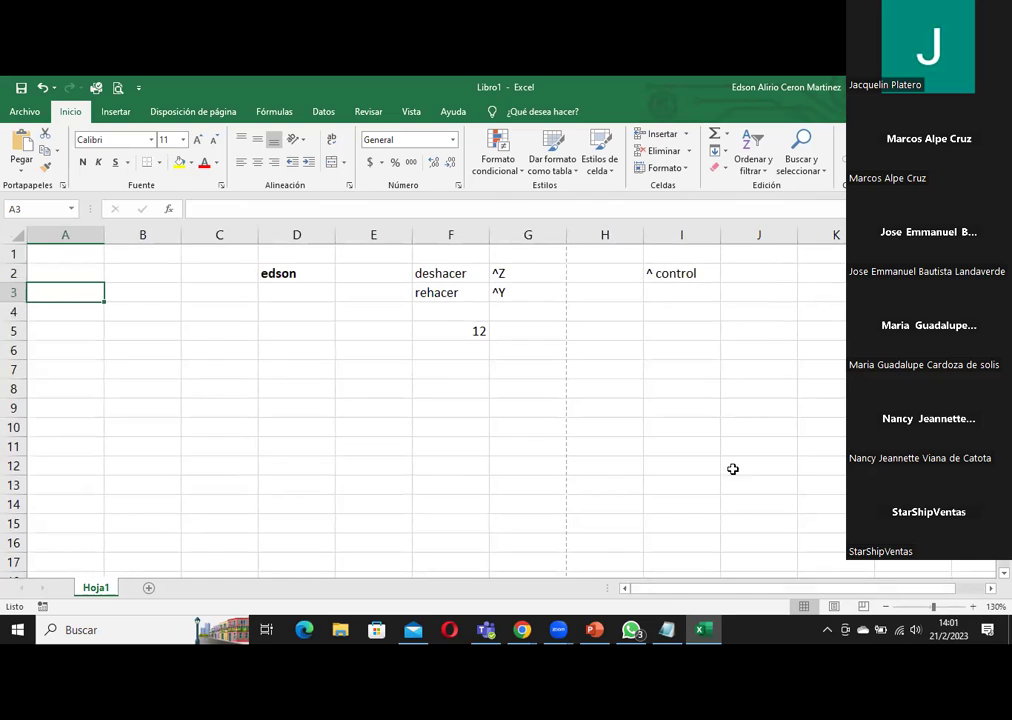